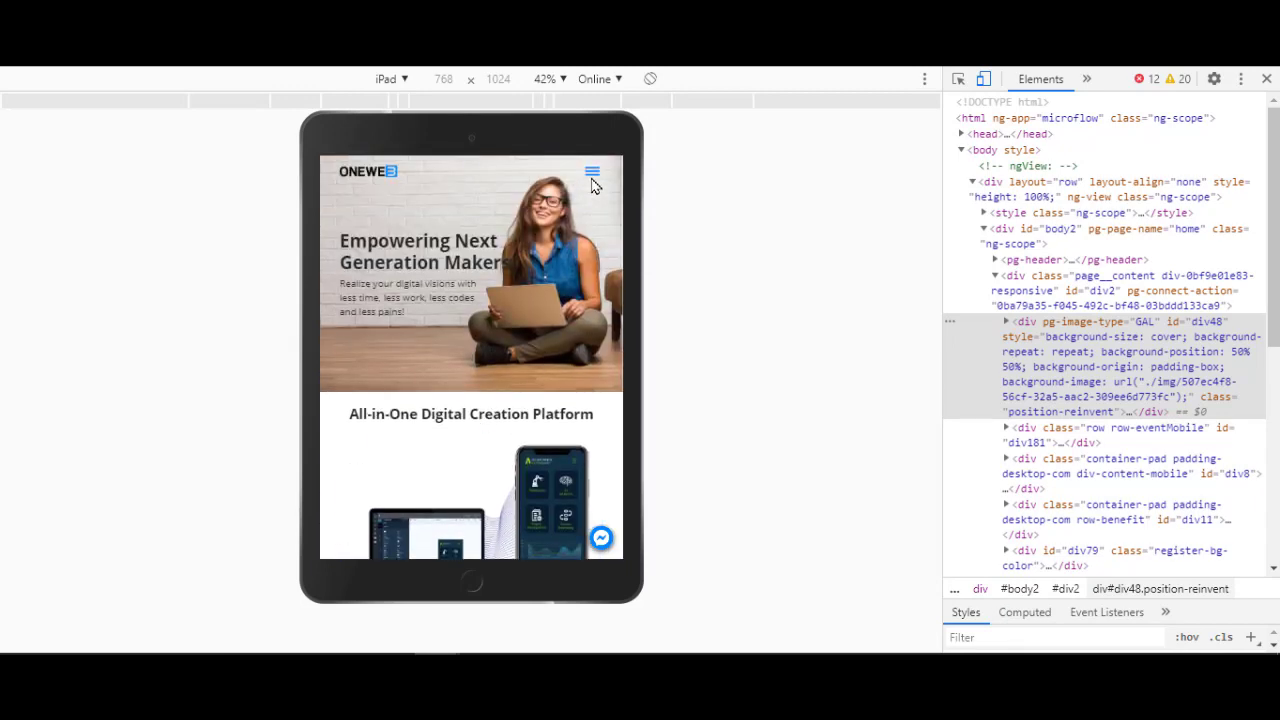
click(386, 80)
click(389, 106)
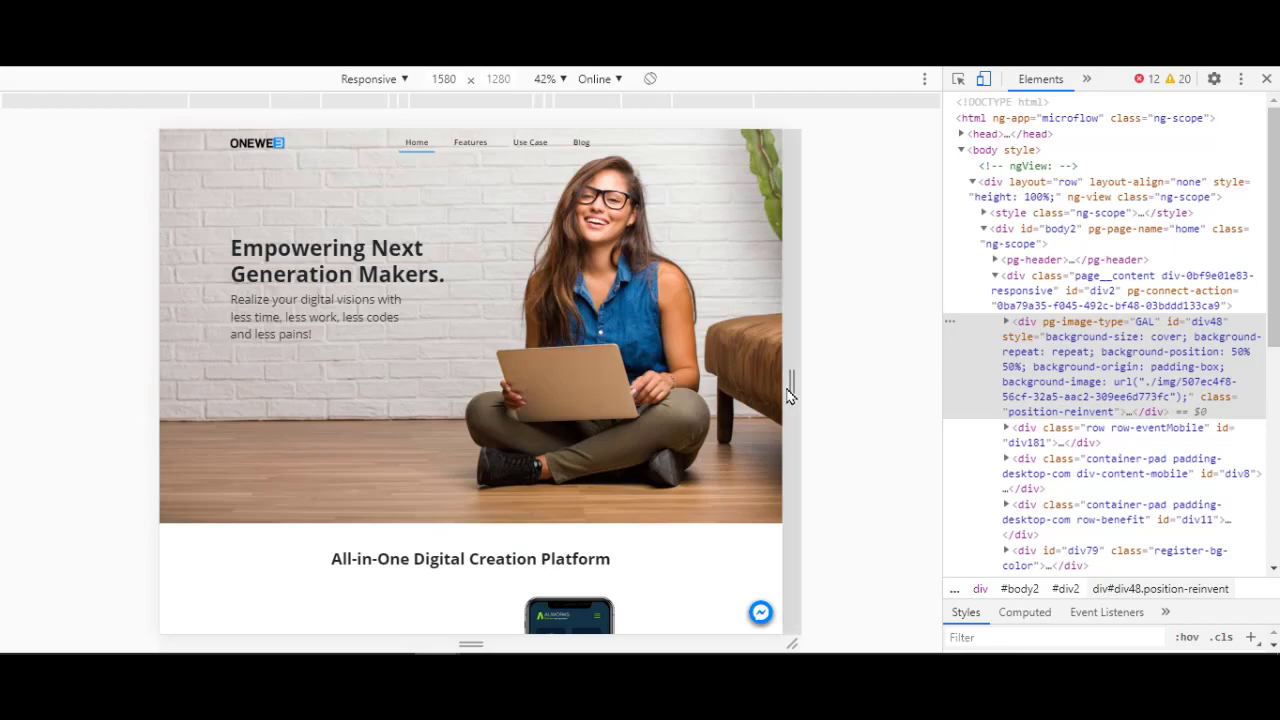
drag(790, 381, 871, 386)
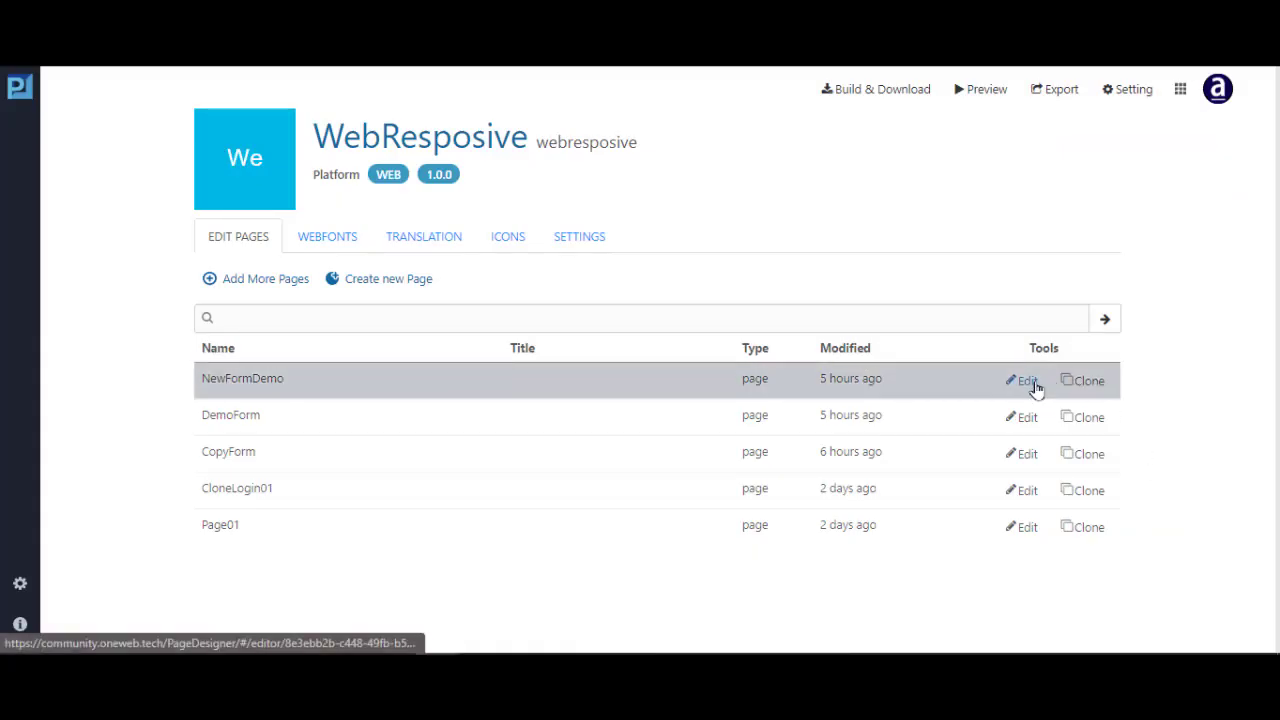
Open the NewFormDemo page from the WebResposive page list in the editor
click(1027, 381)
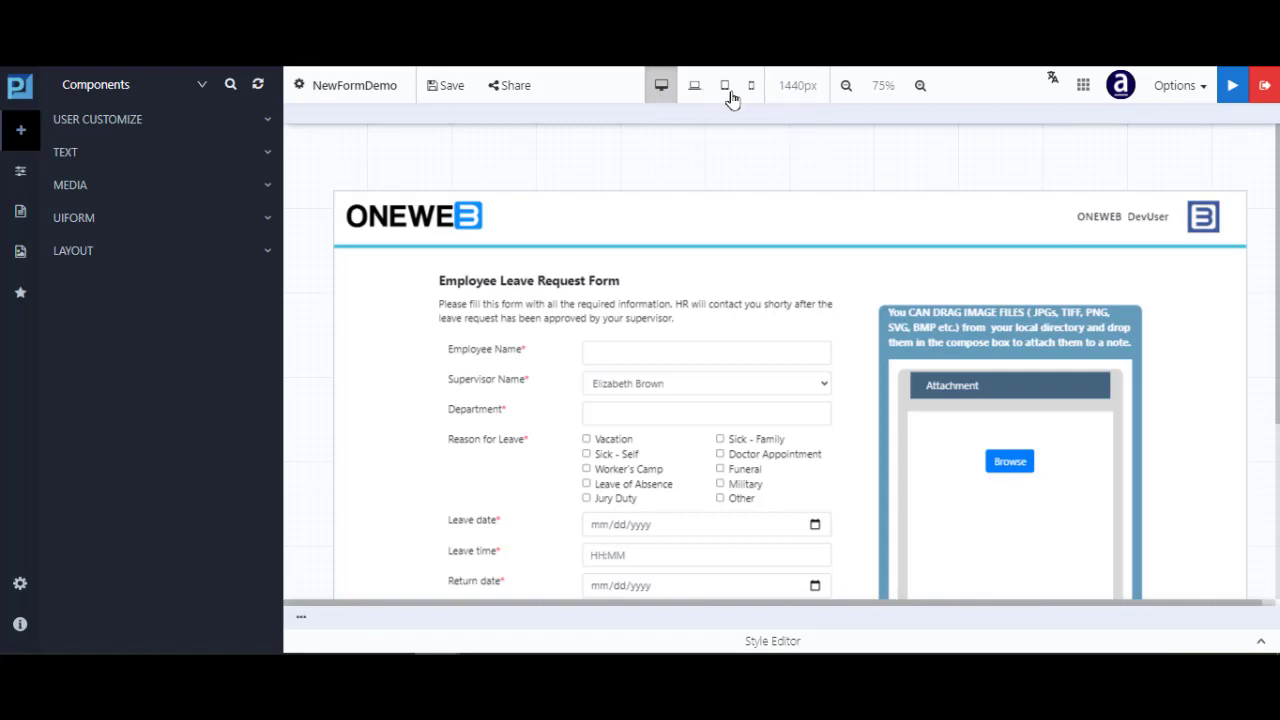
Cycle the form preview through laptop, tablet, phone and desktop widths, reviewing the 991px tablet layout
click(697, 88)
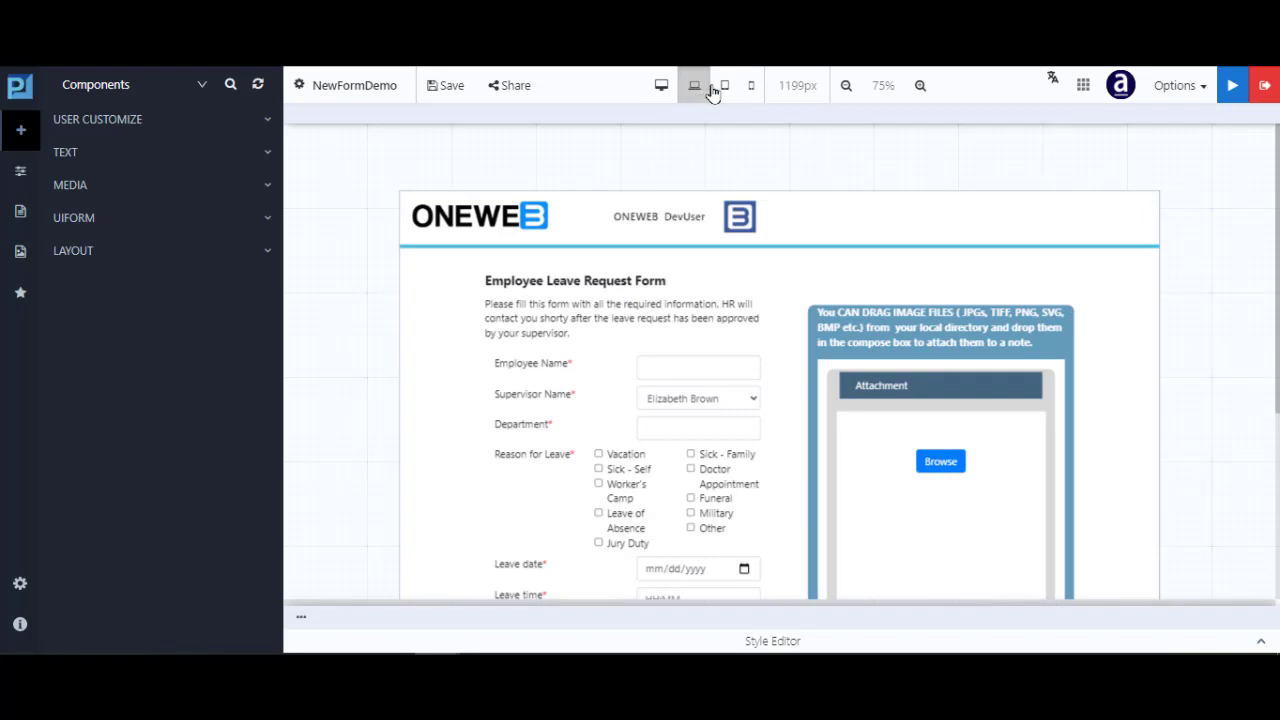
click(725, 88)
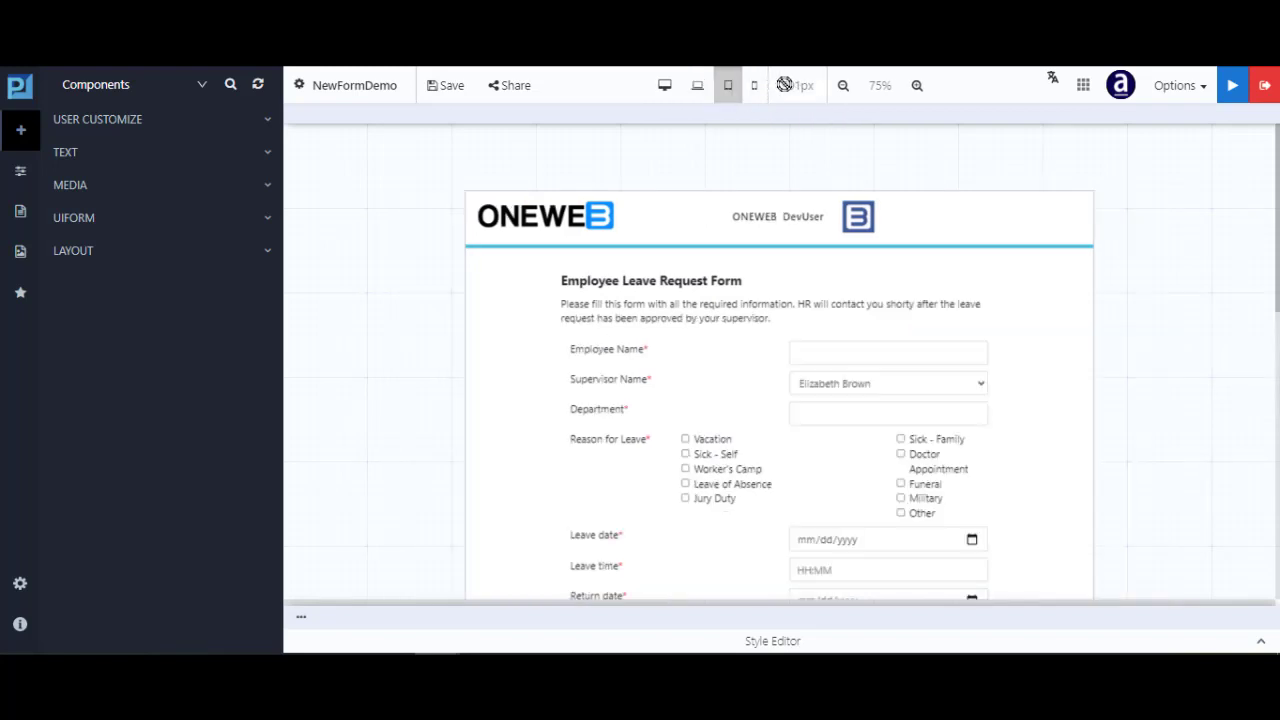
click(755, 90)
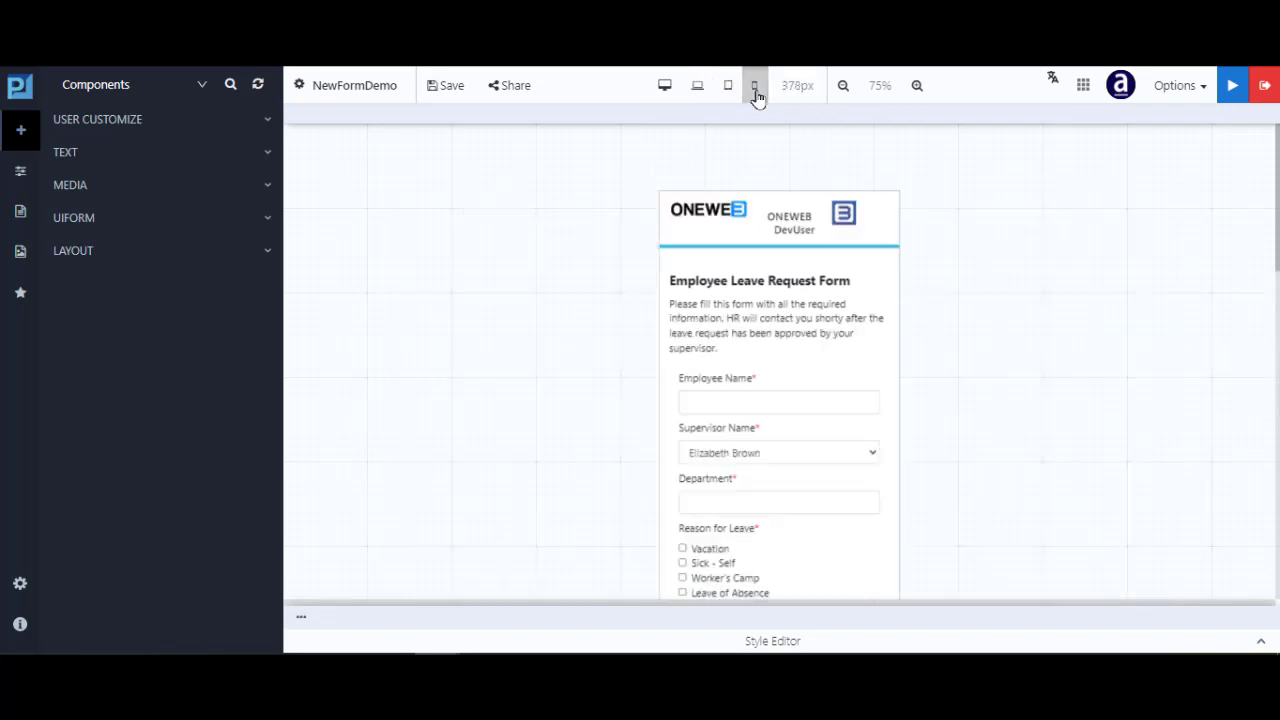
click(665, 90)
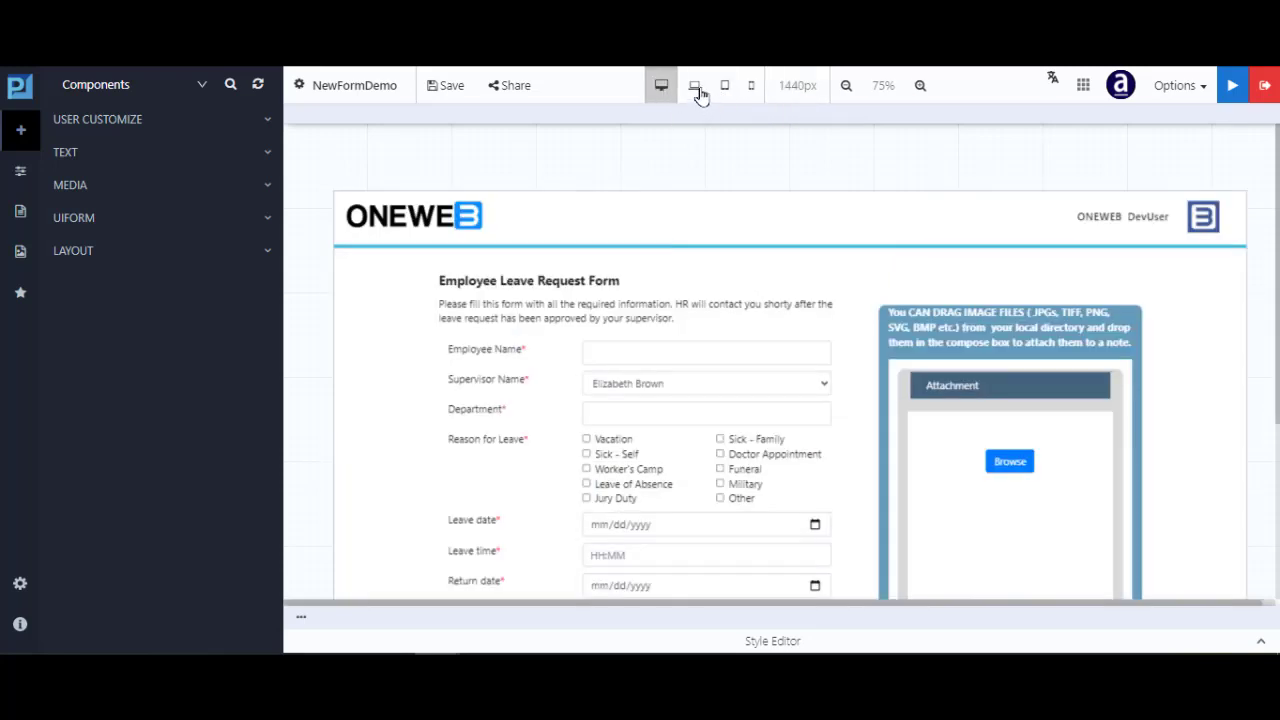
click(698, 90)
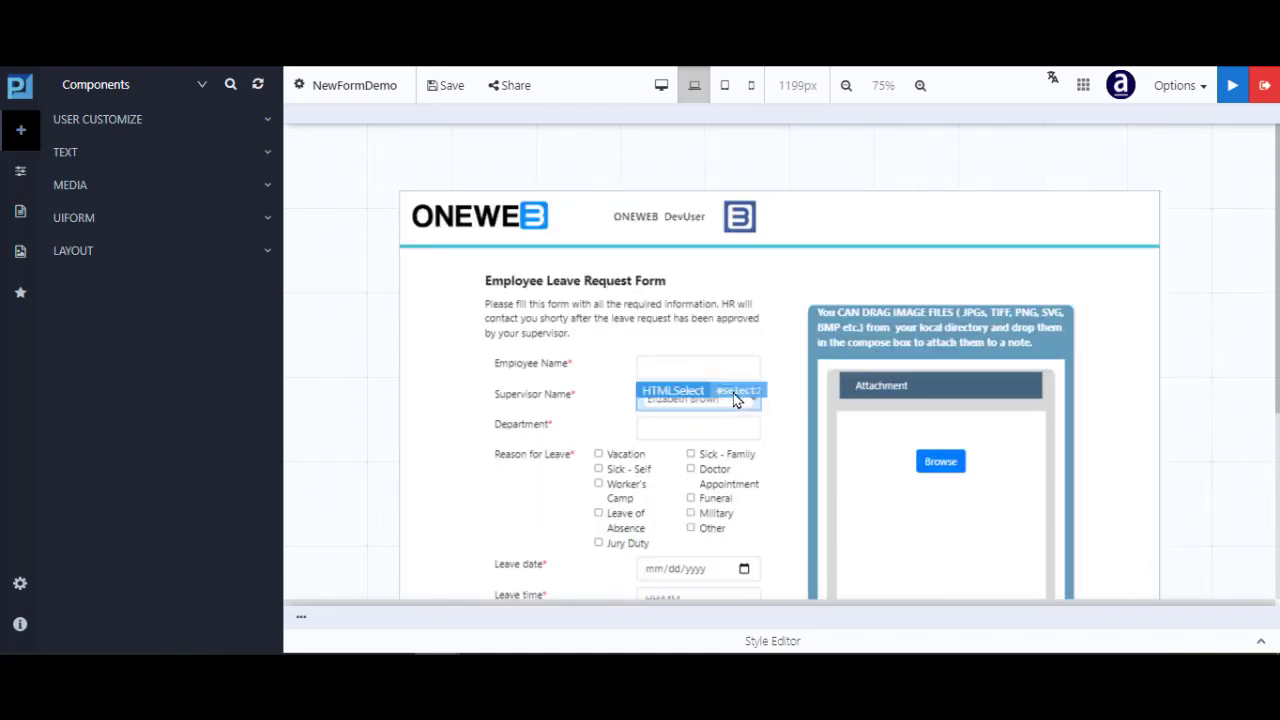
click(725, 85)
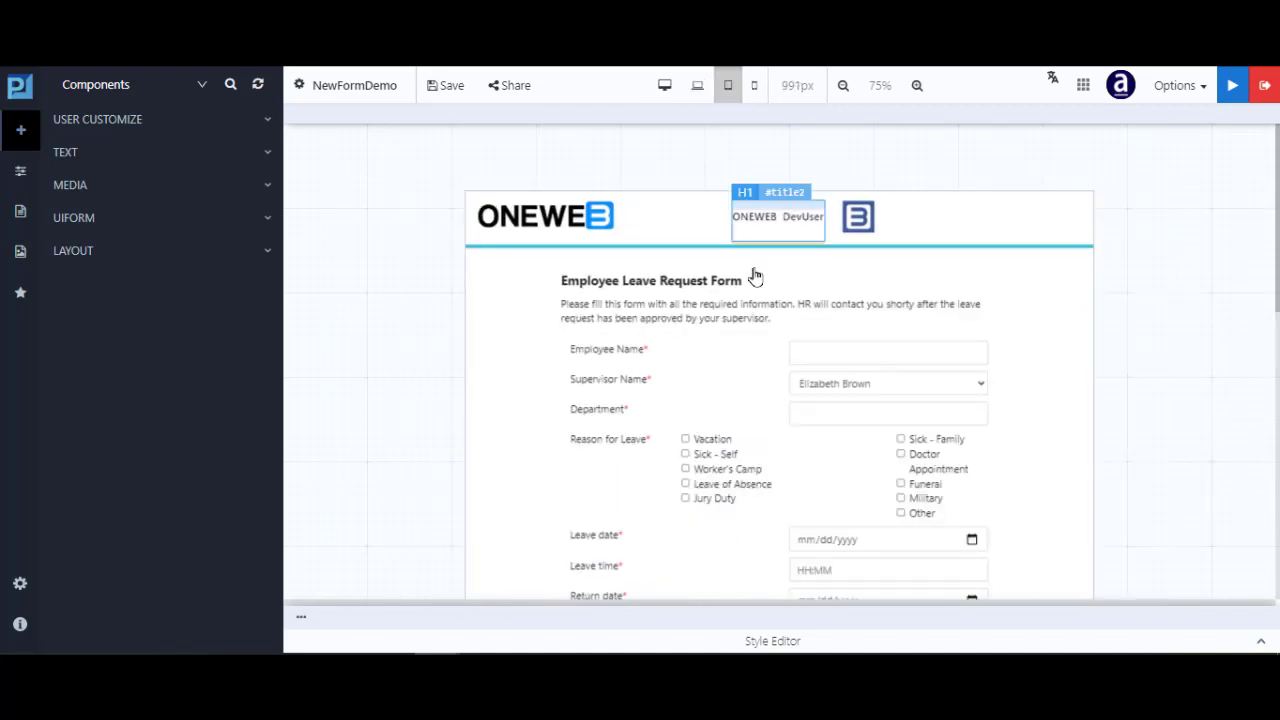
scroll(755, 360, down, 5)
scroll(757, 391, down, 2)
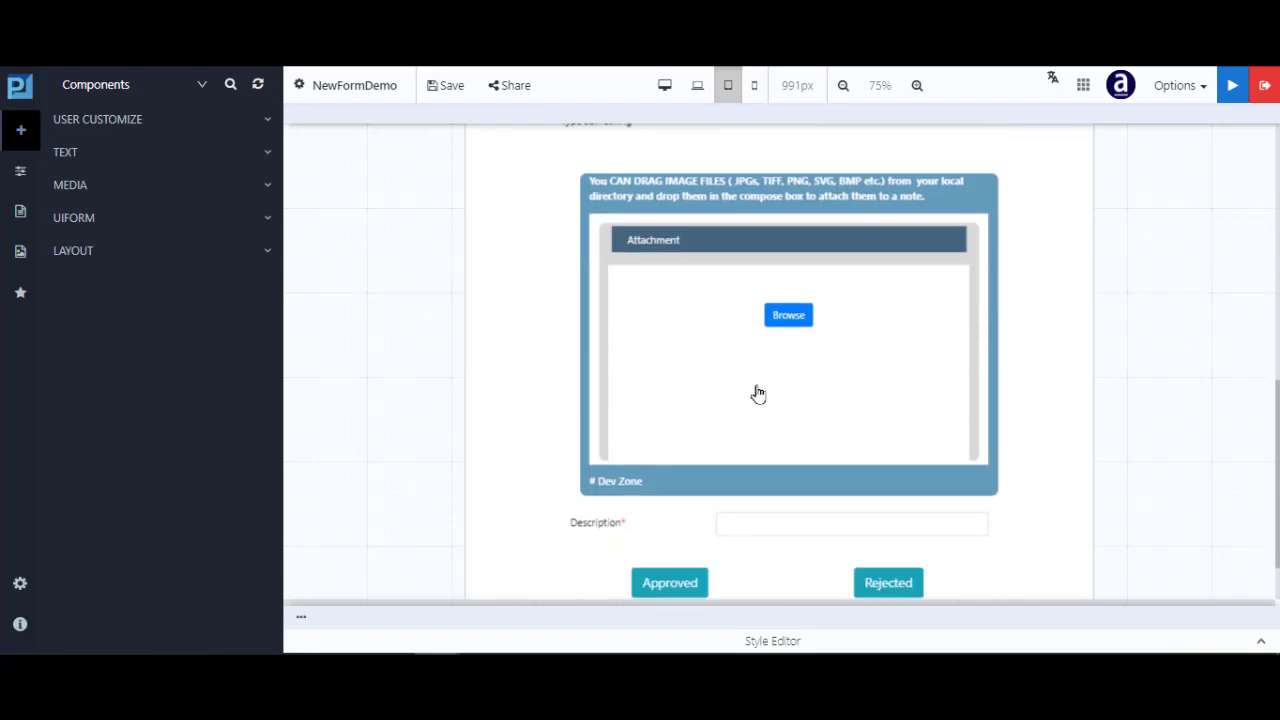
scroll(757, 391, up, 10)
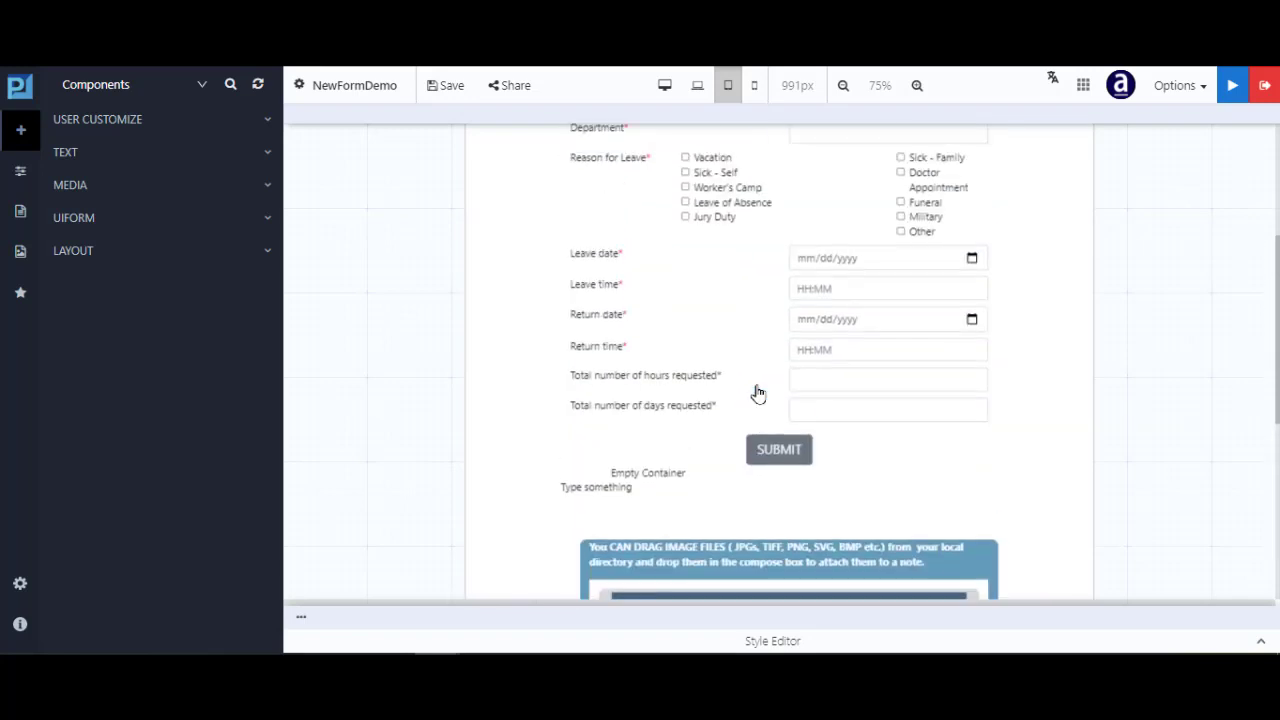
Review the form at 378px phone and 1440px desktop, then settle on 1199px laptop width
click(754, 85)
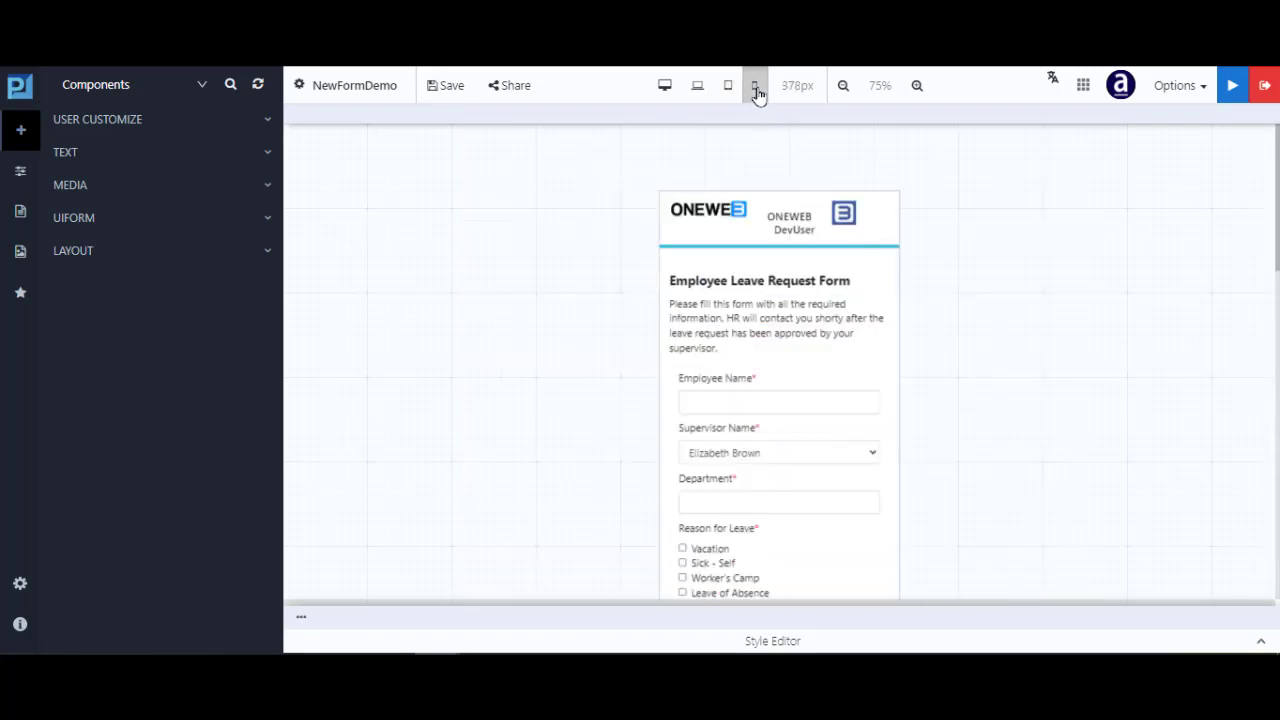
click(665, 87)
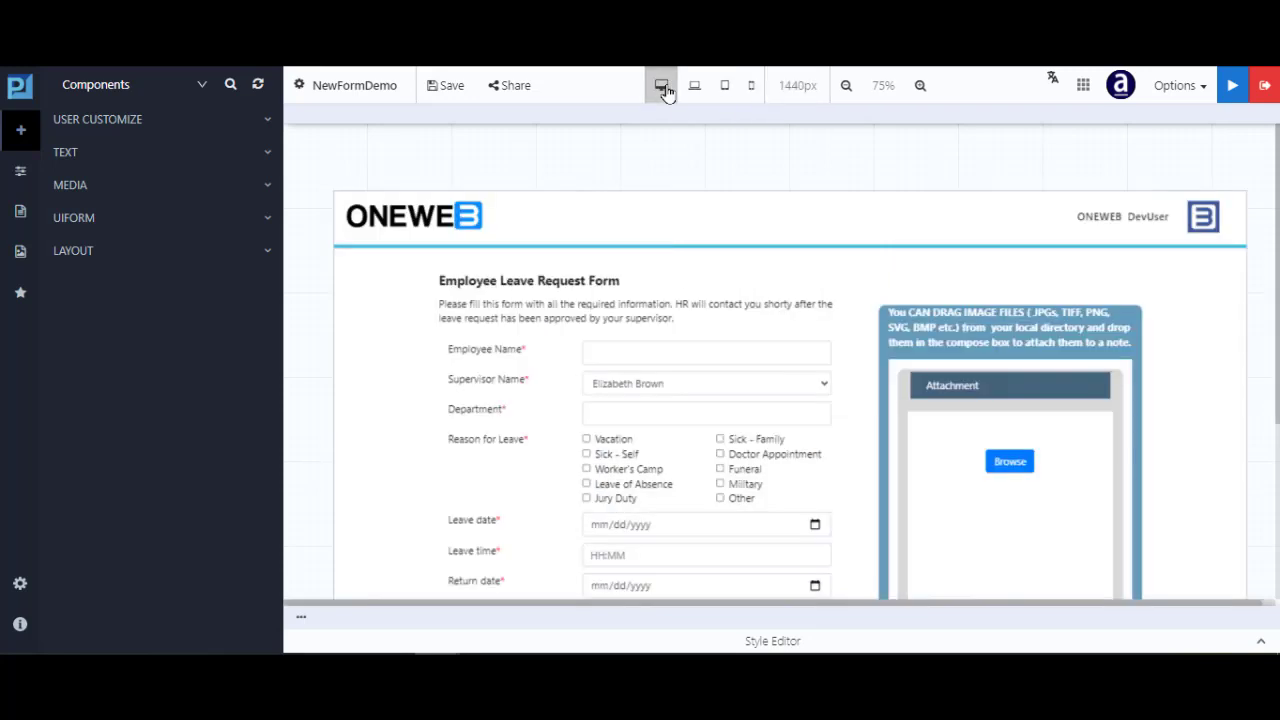
scroll(851, 480, down, 2)
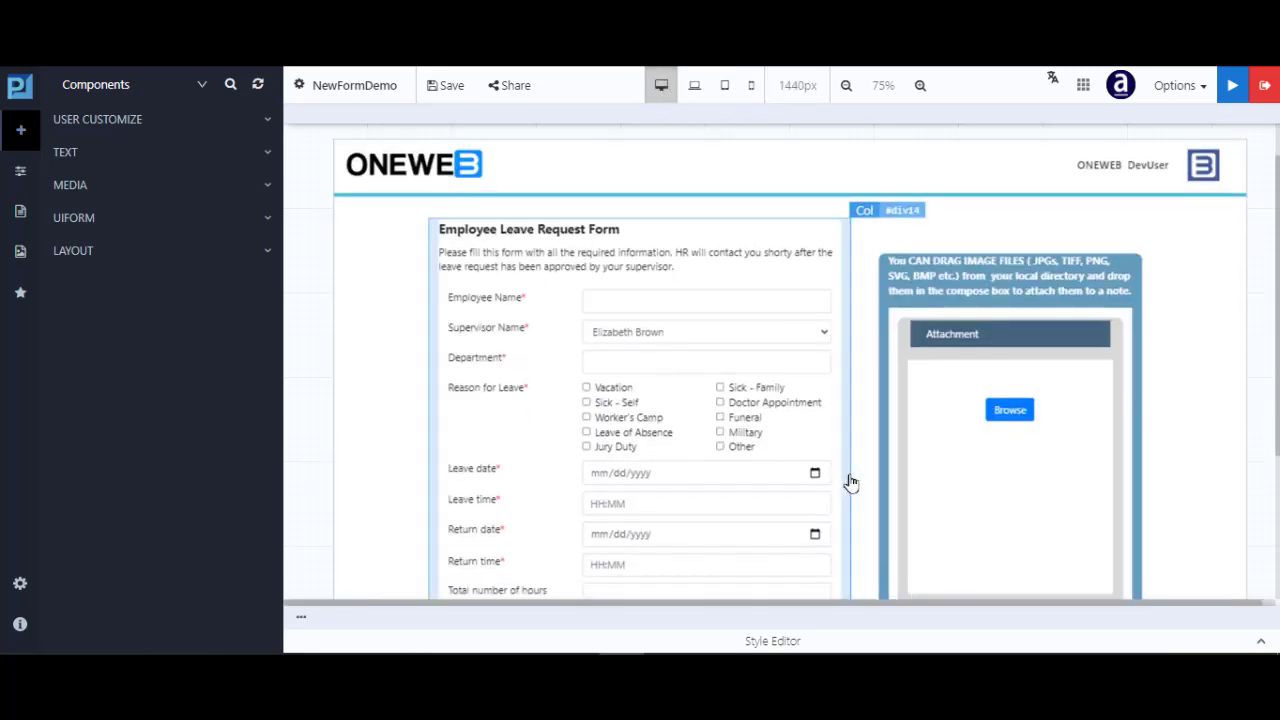
scroll(851, 482, down, 3)
scroll(851, 482, up, 5)
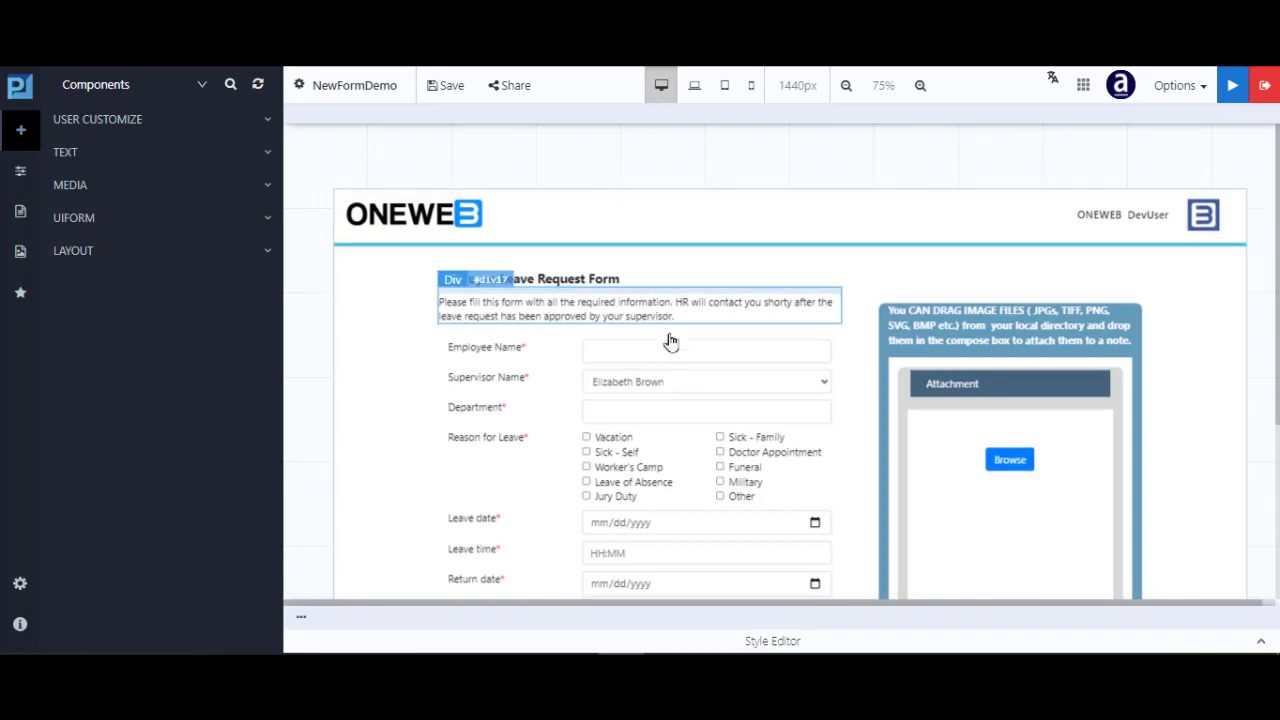
scroll(677, 371, down, 3)
scroll(726, 529, down, 2)
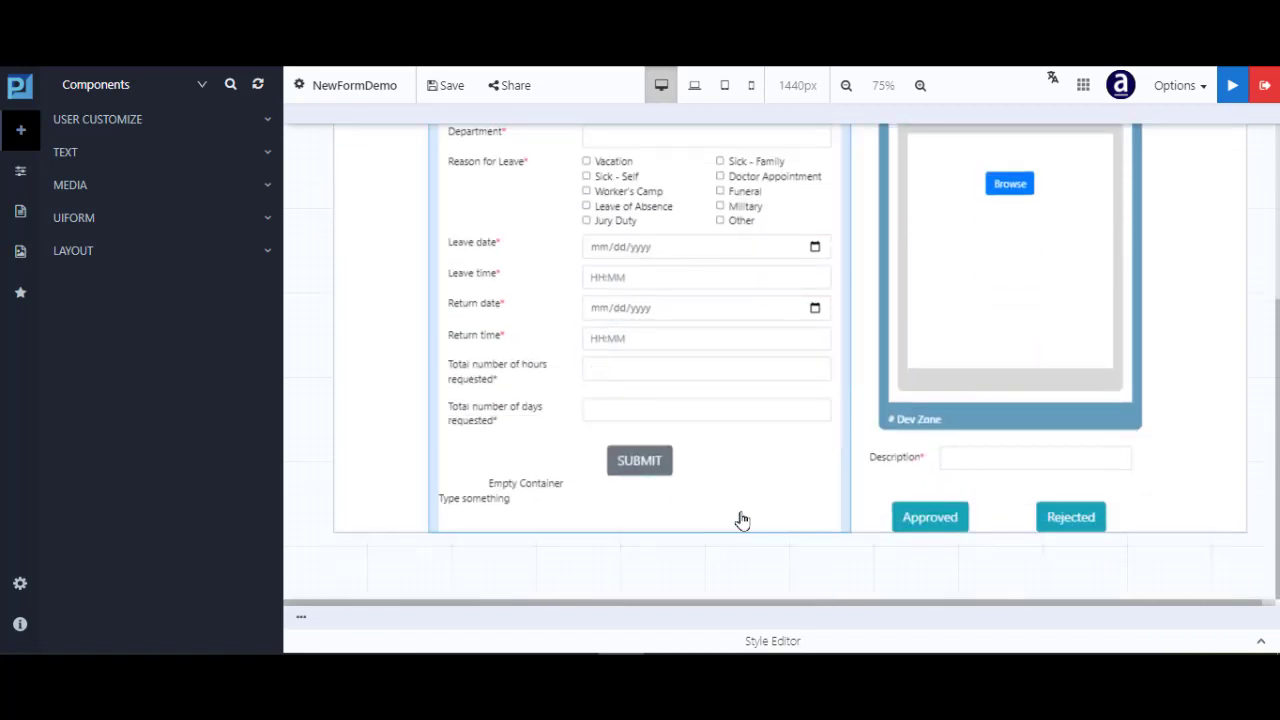
scroll(737, 520, up, 4)
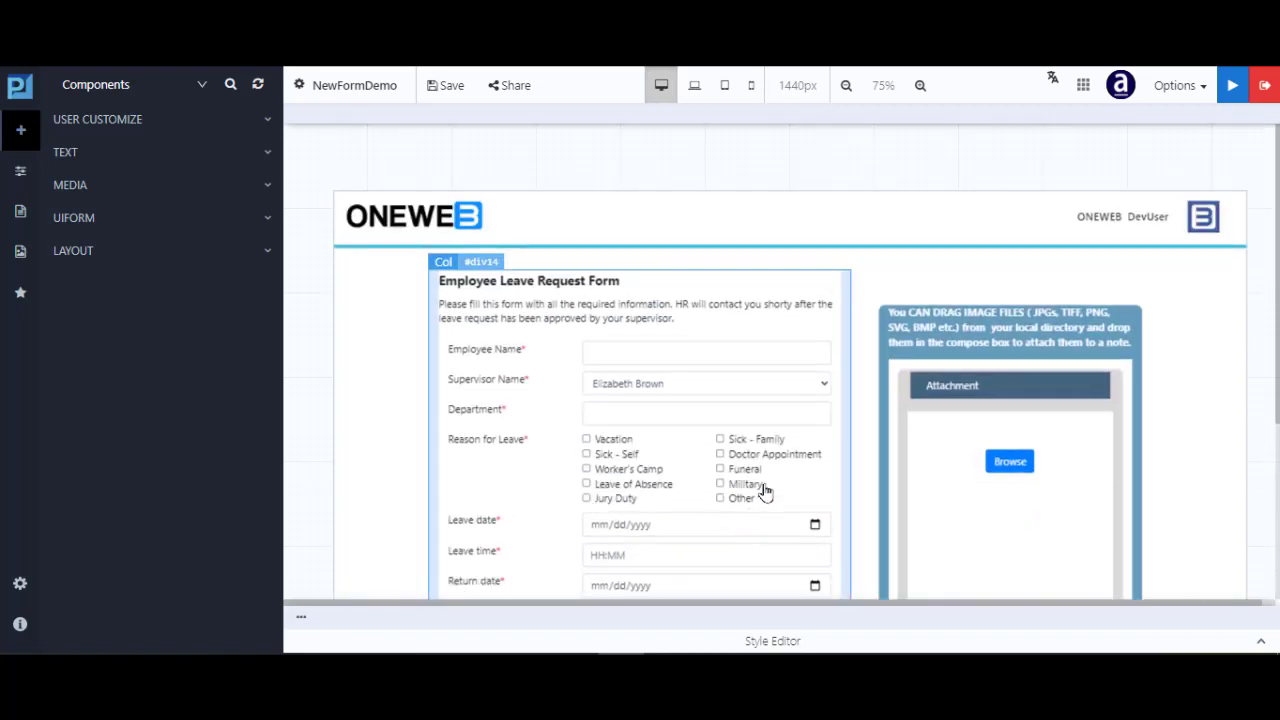
click(696, 87)
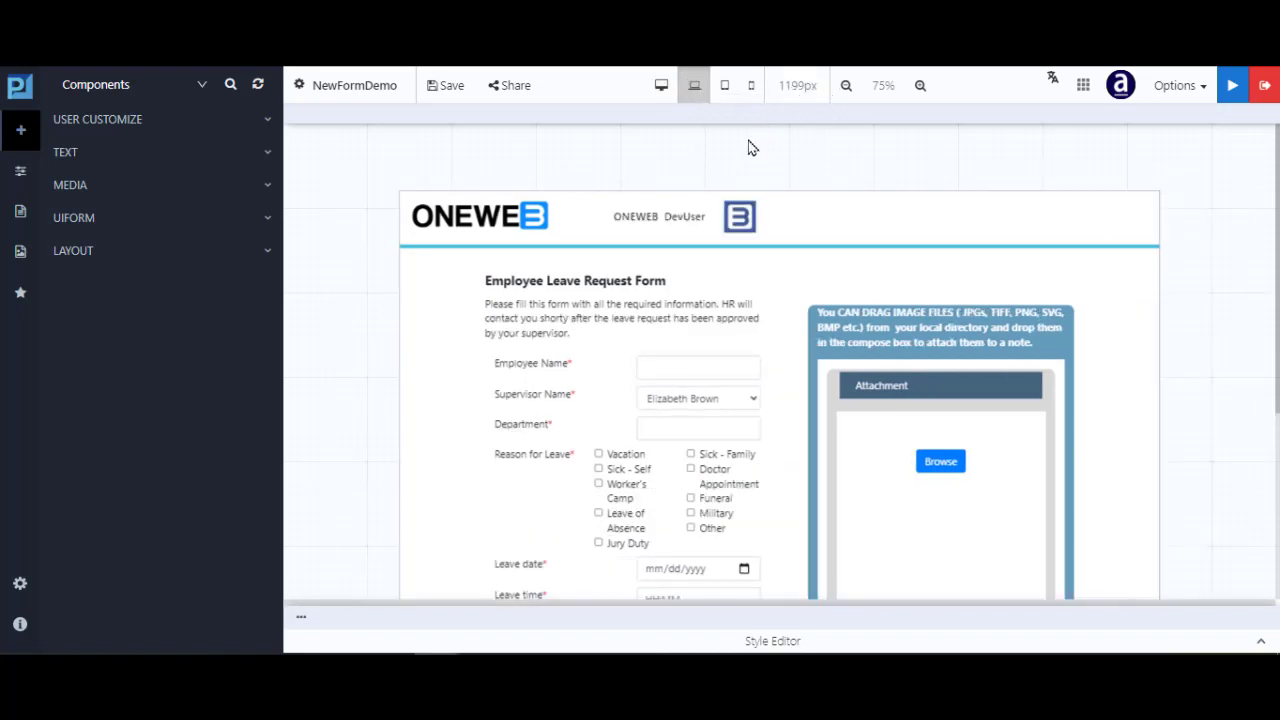
scroll(690, 260, down, 1)
scroll(690, 300, up, 1)
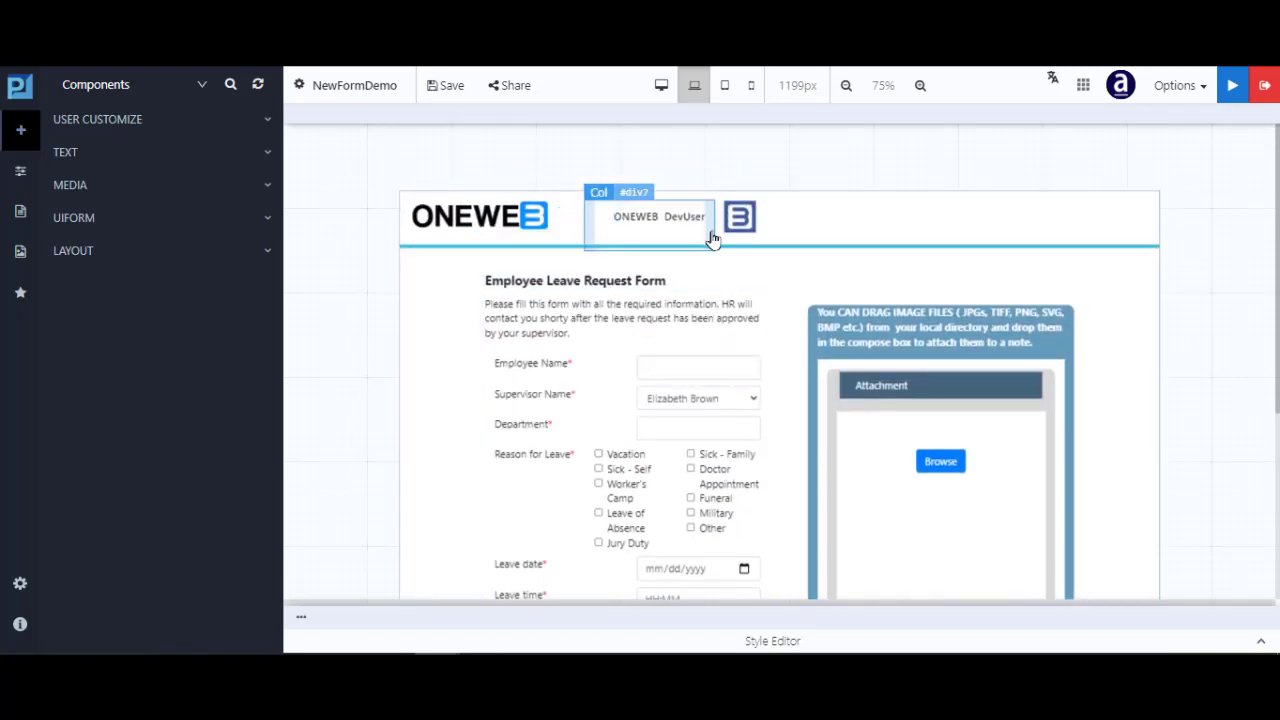
Select the ONEWEB DevUser header column and increment its width six times to 612.5
click(712, 238)
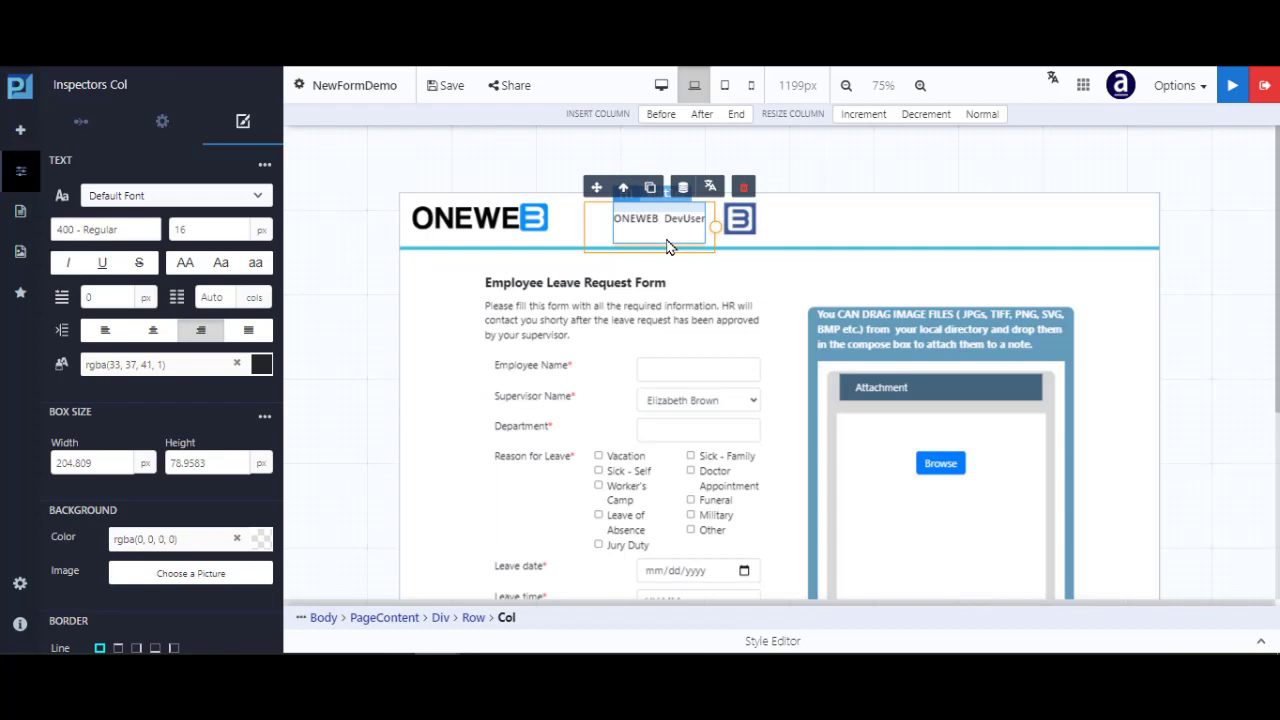
click(860, 118)
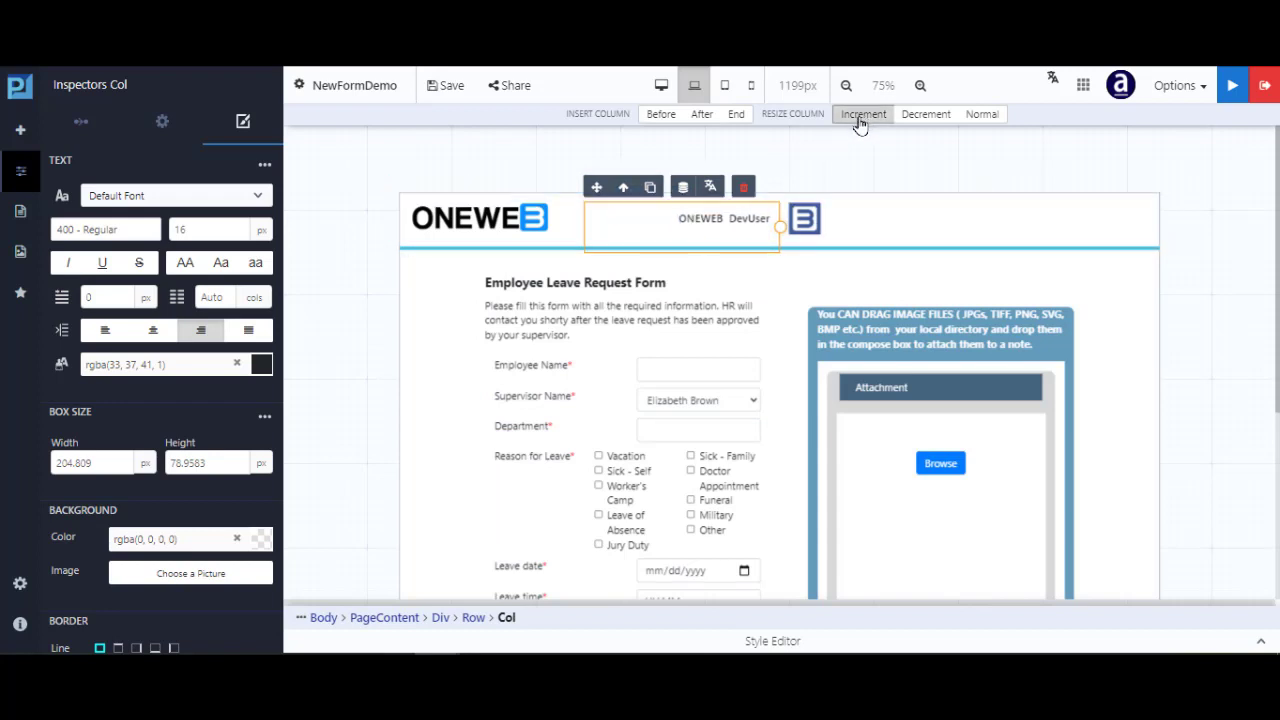
click(860, 116)
click(860, 116)
click(860, 116)
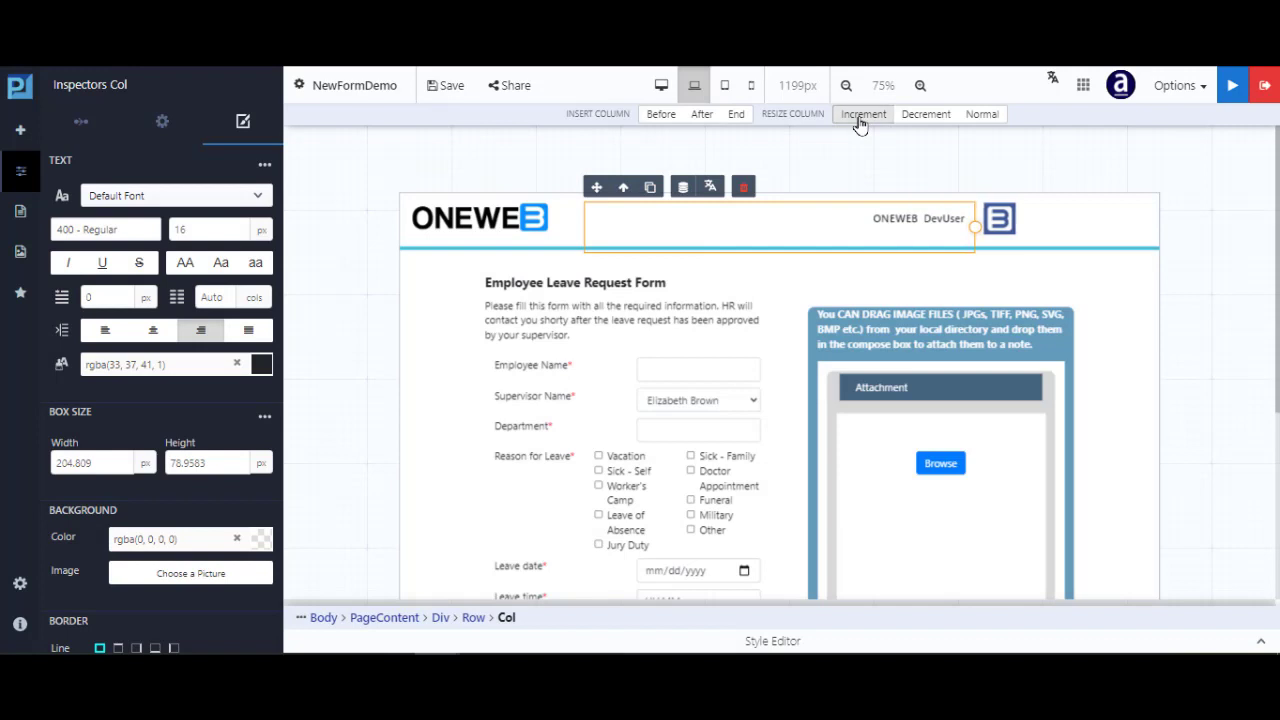
click(860, 117)
click(860, 117)
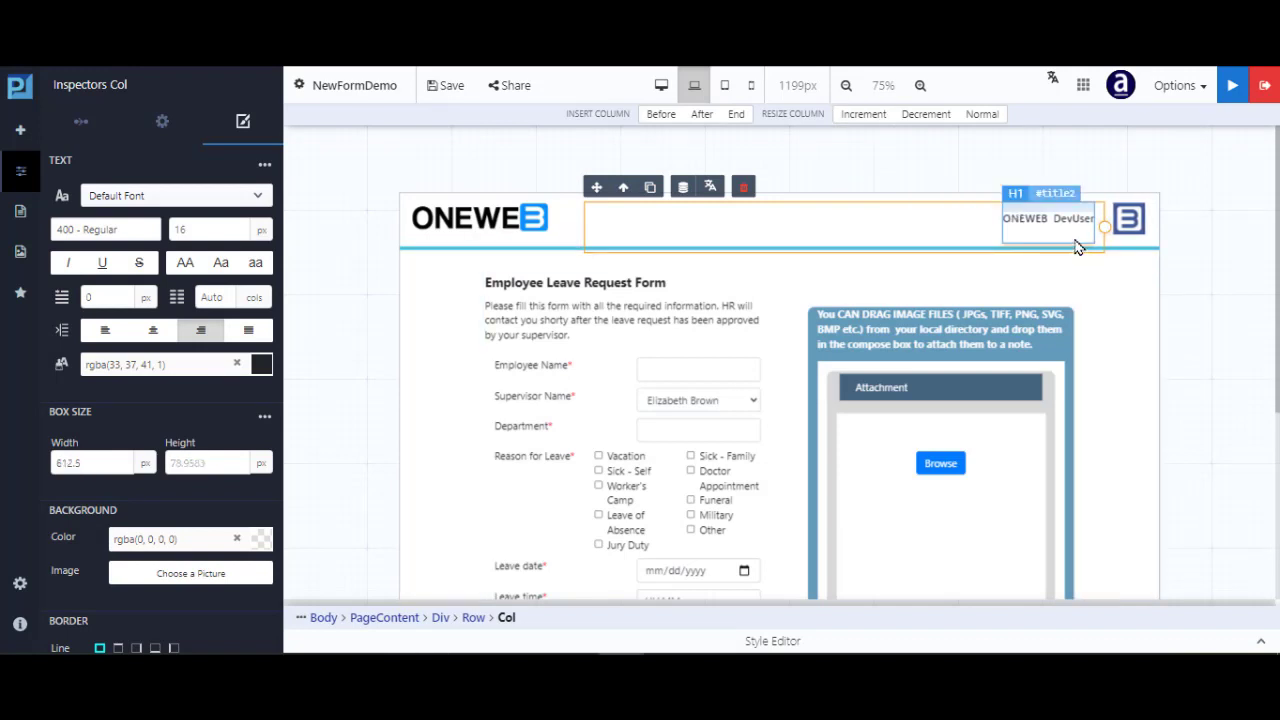
Review the 612.5px header at desktop and laptop widths, then preview the form at 991px tablet
click(661, 88)
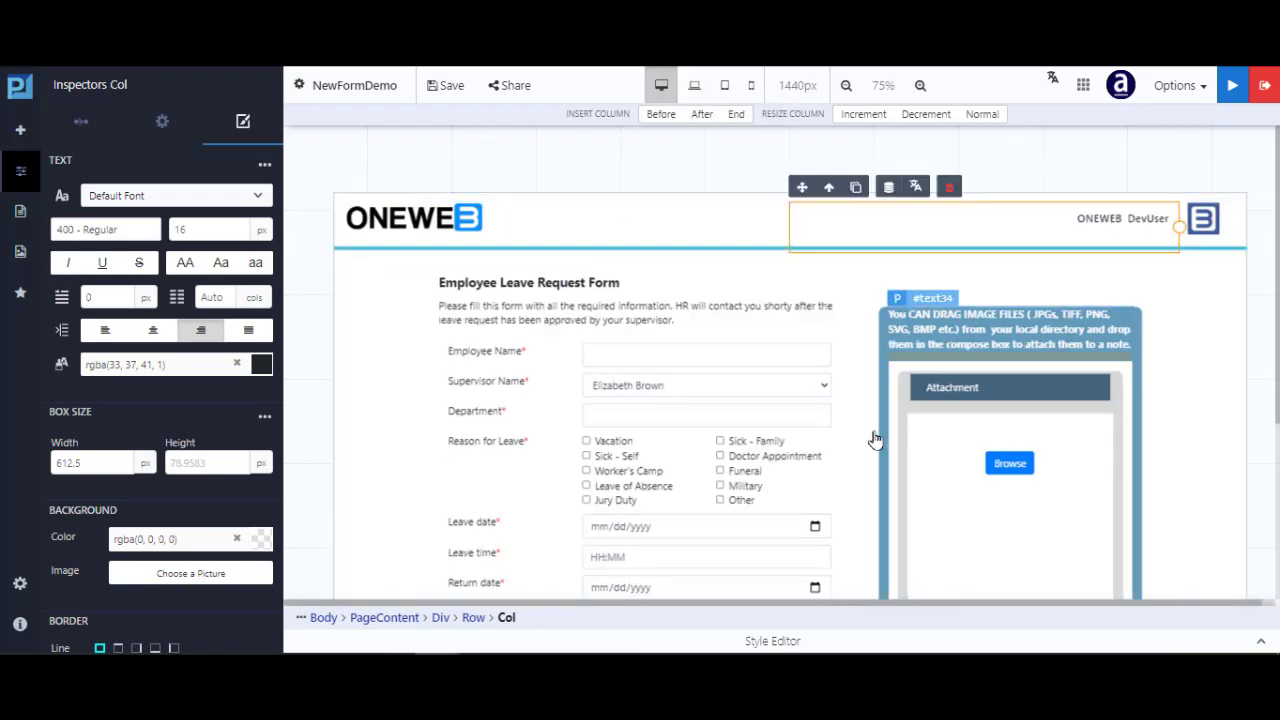
scroll(875, 450, down, 2)
scroll(870, 460, down, 2)
click(661, 87)
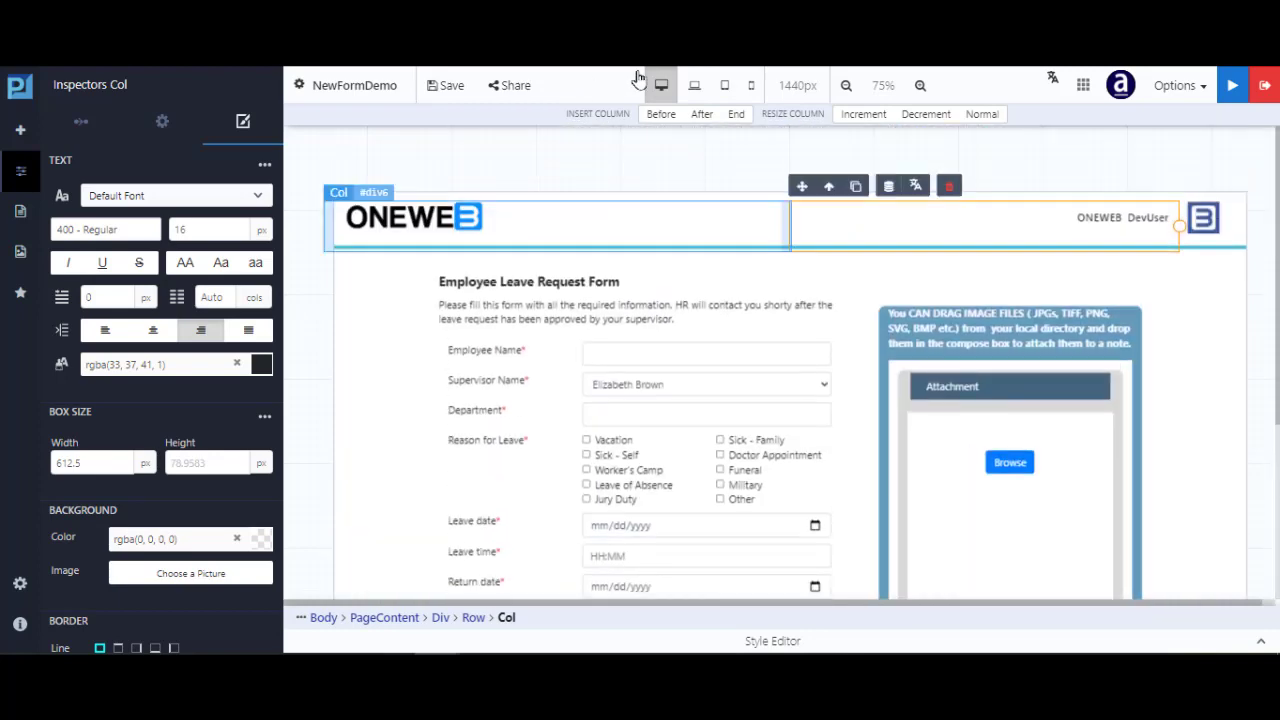
click(694, 87)
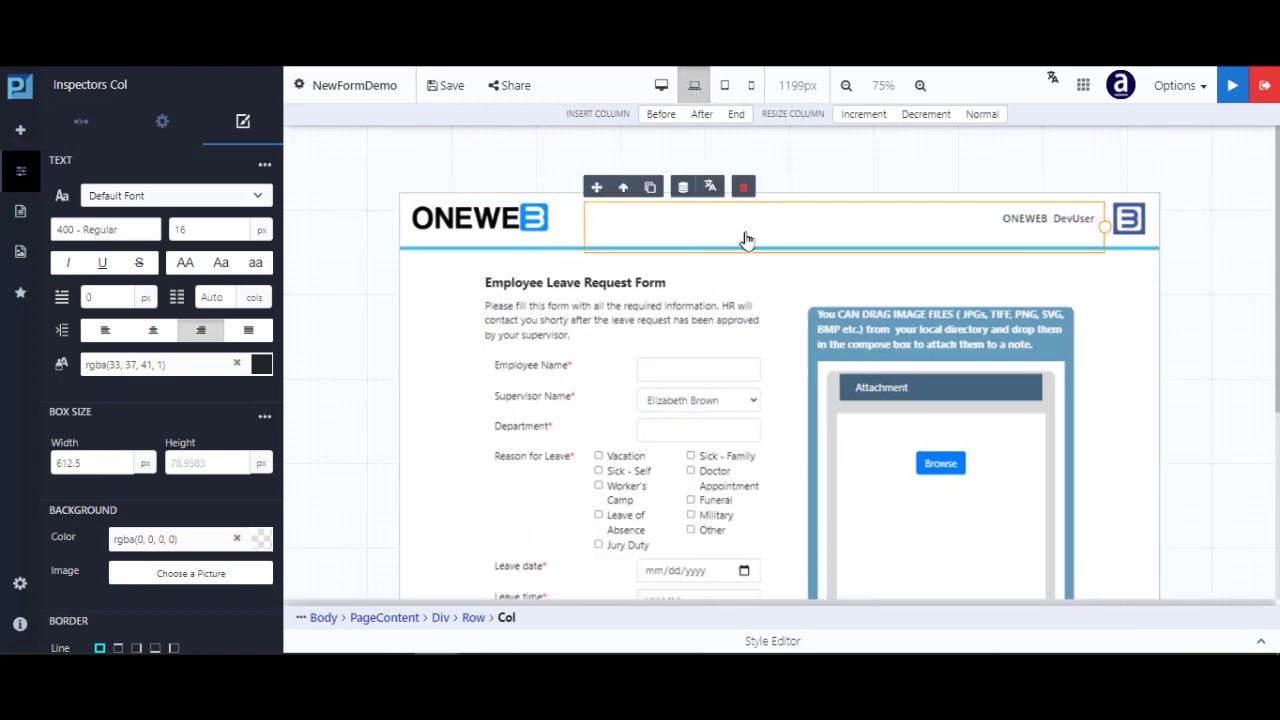
scroll(760, 420, down, 5)
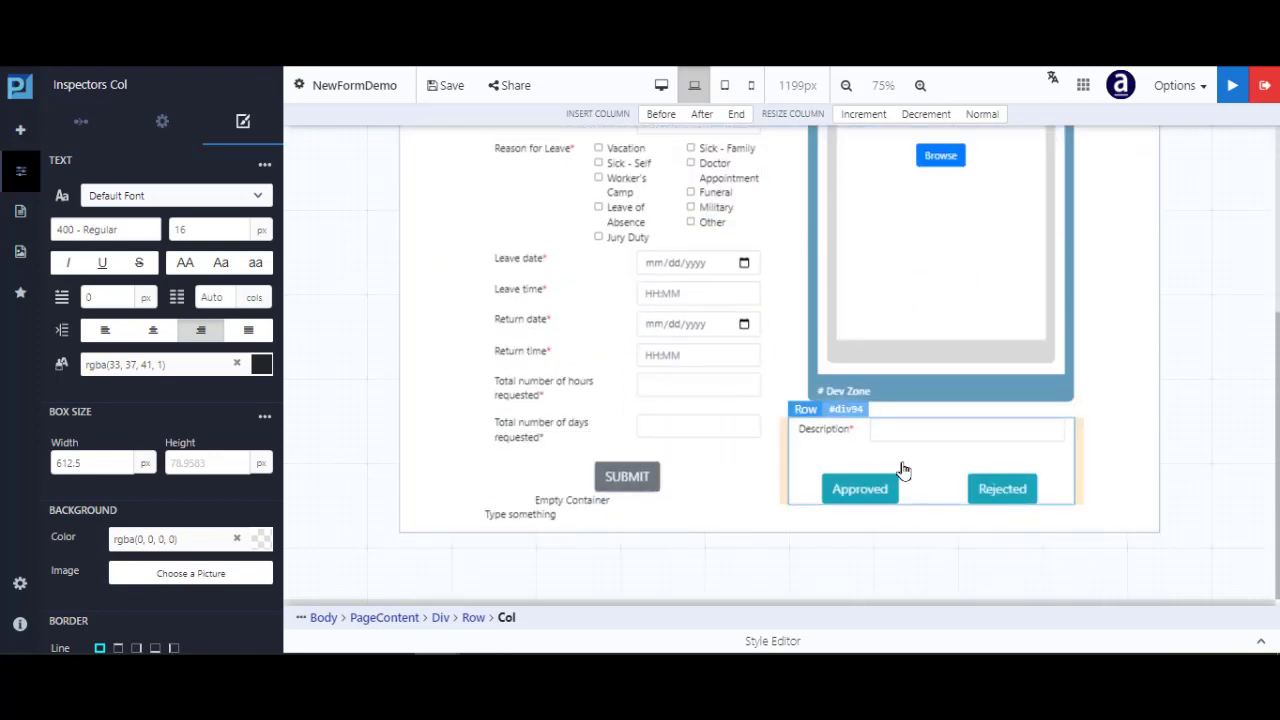
scroll(879, 416, up, 5)
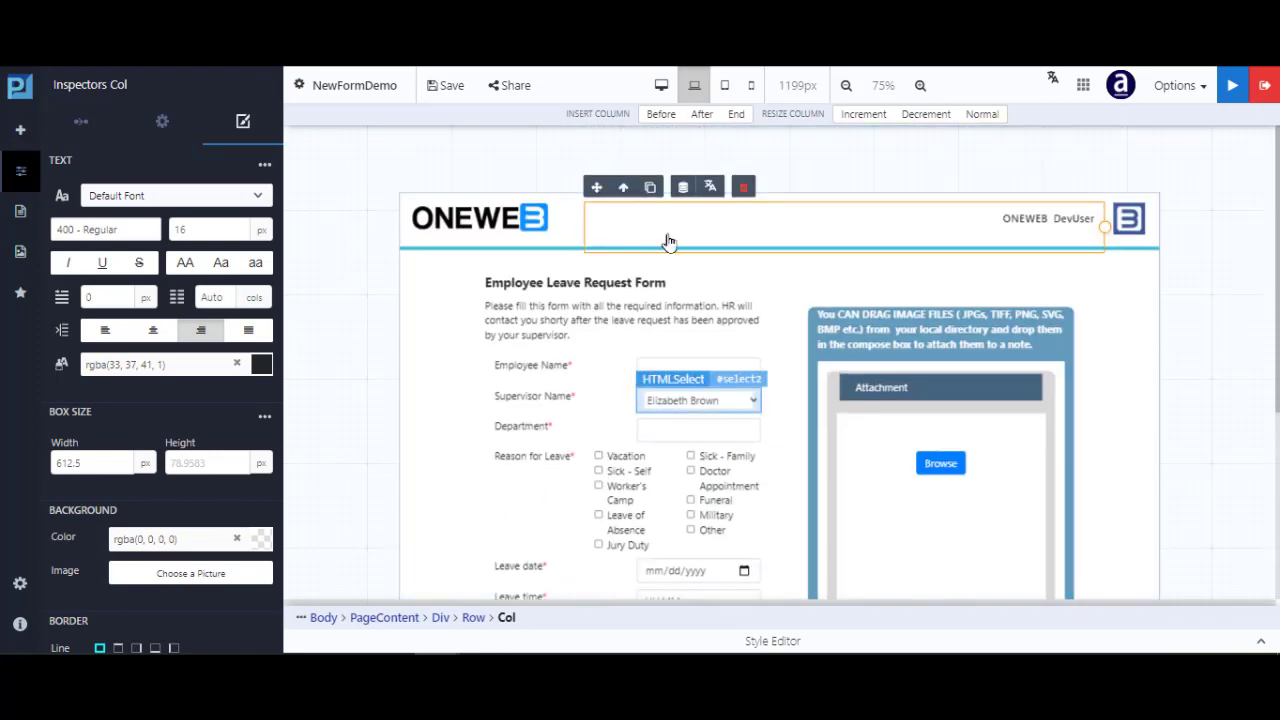
click(724, 88)
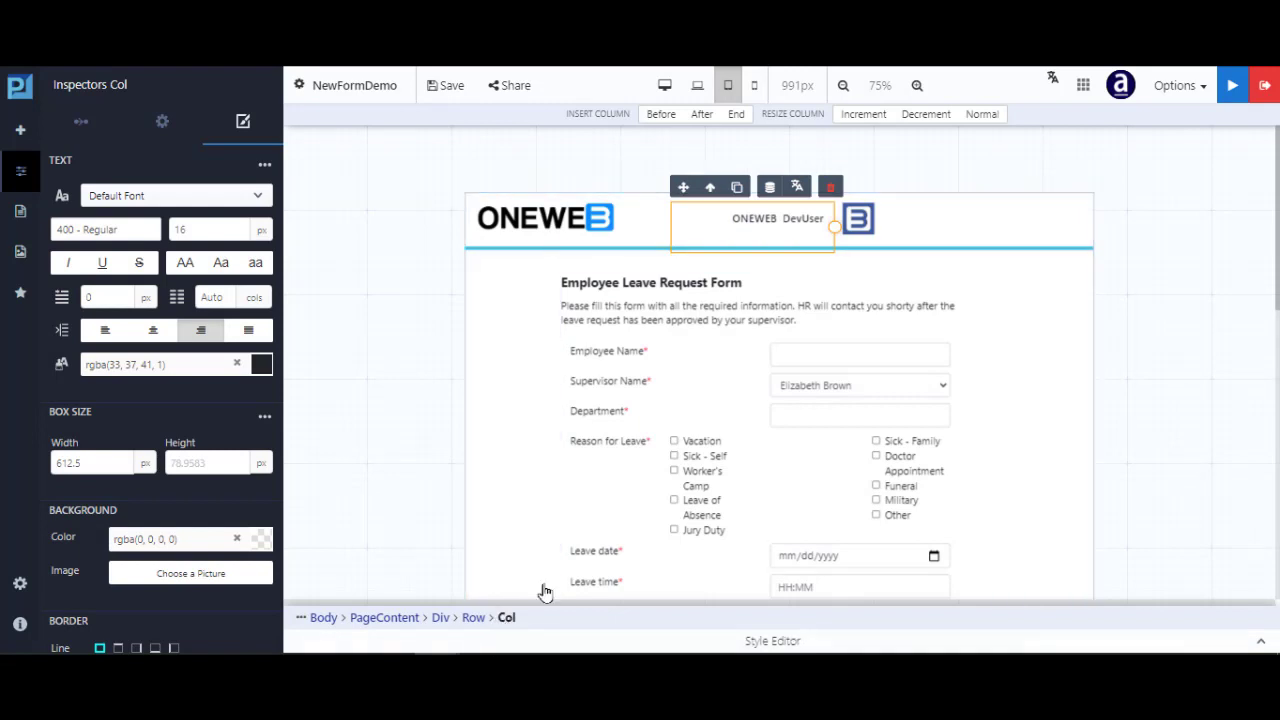
Widen the user-label header column four steps at tablet width and scroll through the form
click(865, 116)
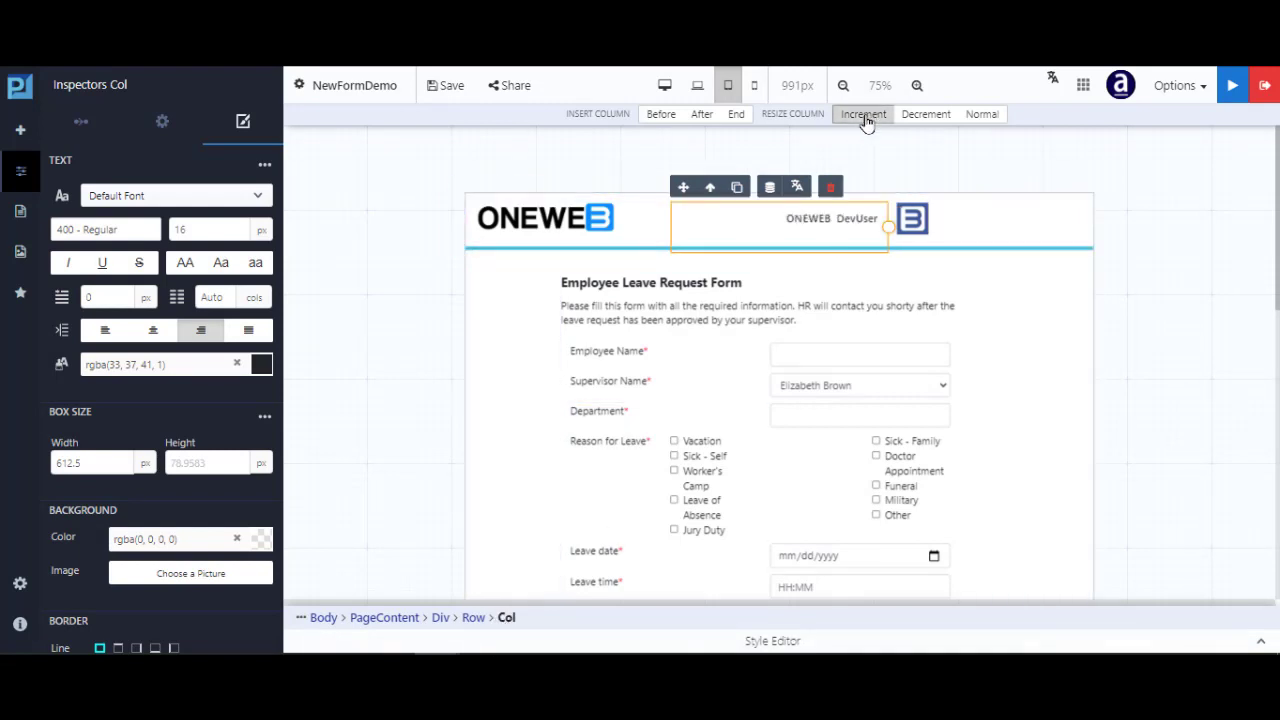
click(865, 118)
click(863, 120)
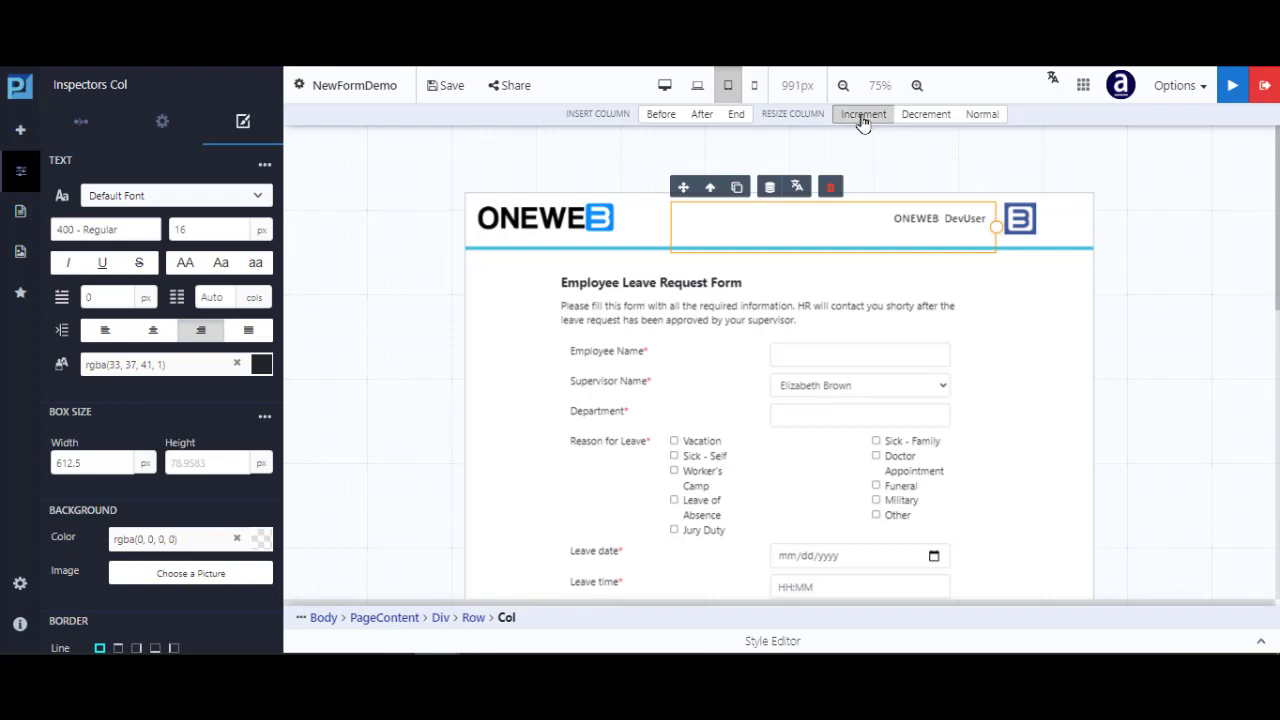
click(863, 120)
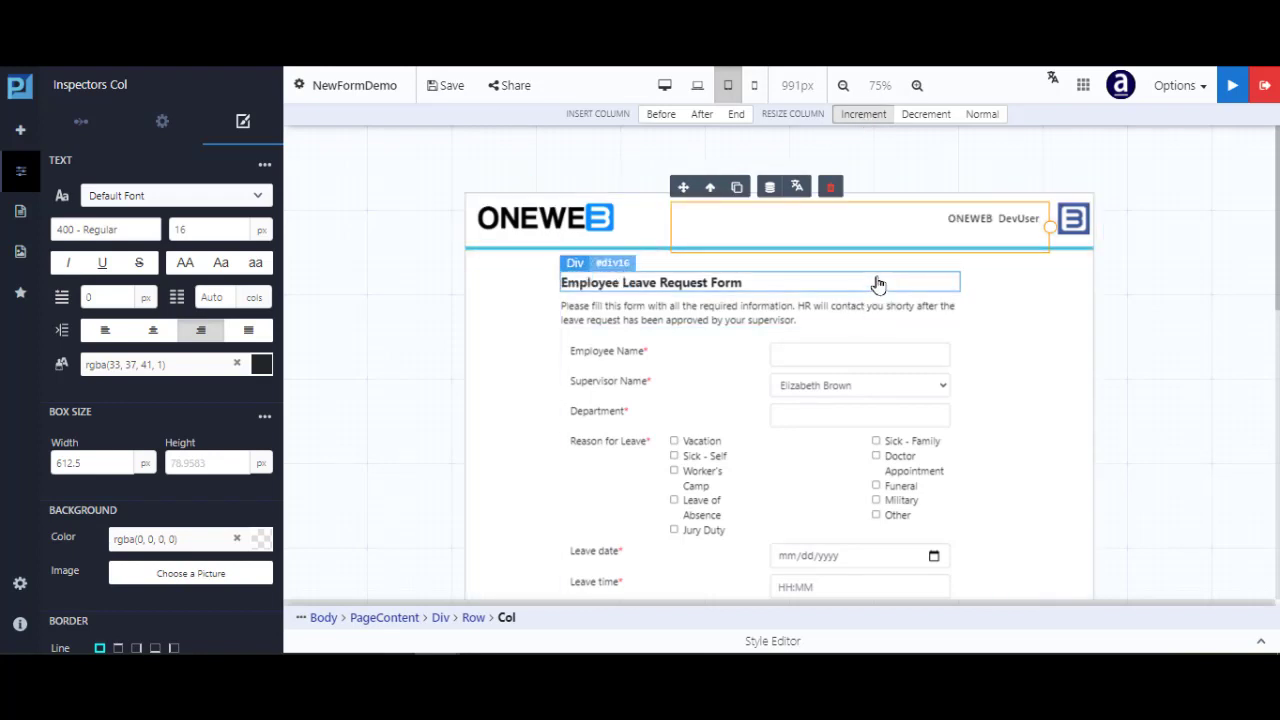
scroll(878, 287, down, 1)
scroll(856, 345, down, 2)
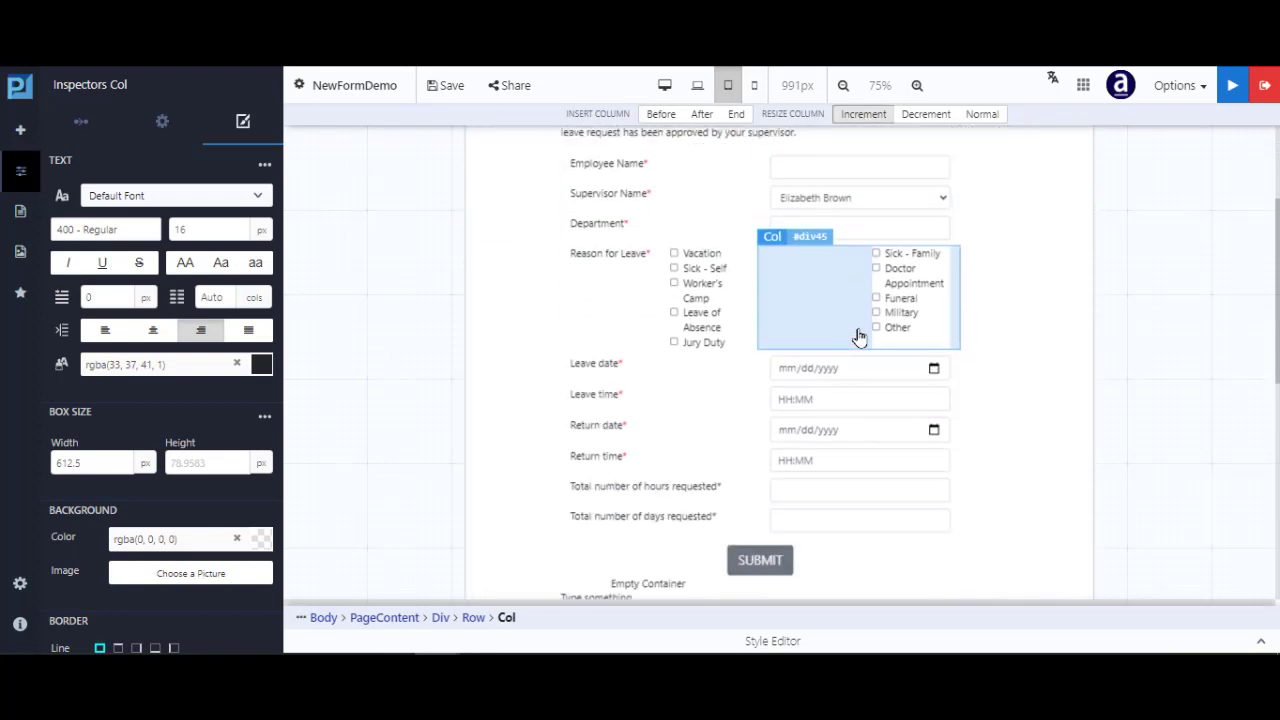
scroll(858, 340, down, 1)
scroll(856, 358, up, 1)
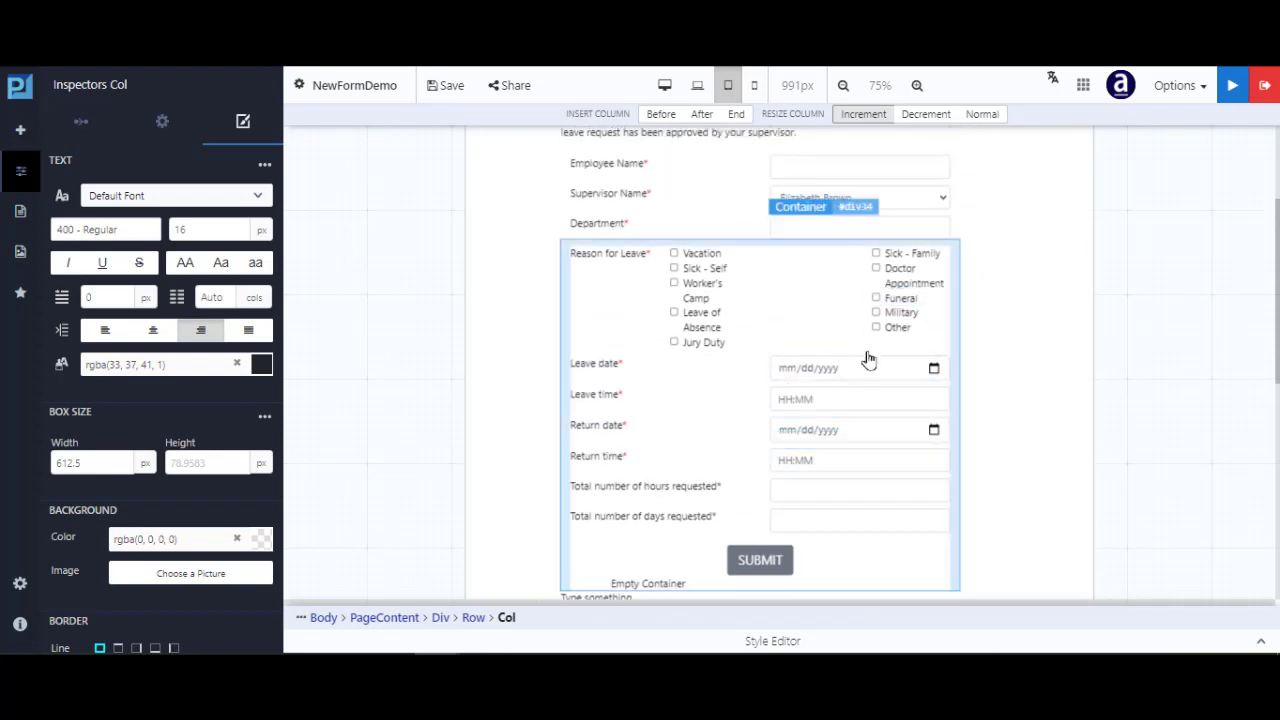
scroll(866, 330, up, 2)
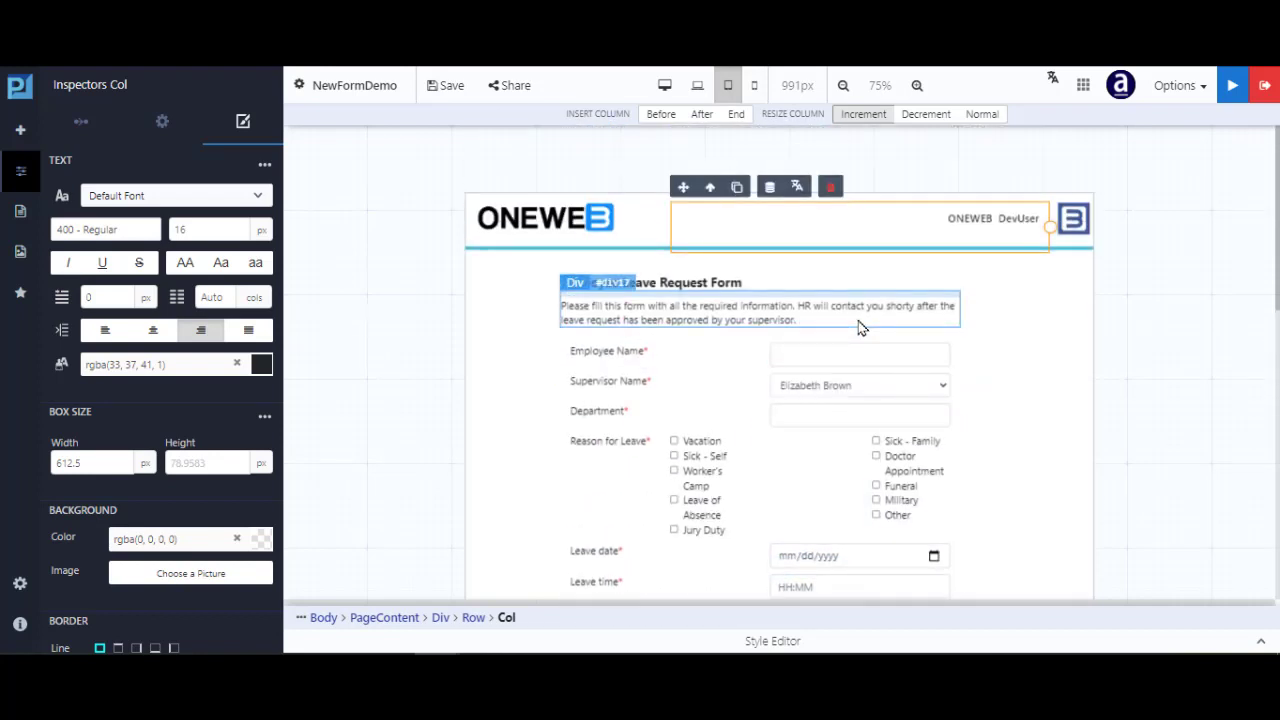
scroll(852, 337, down, 3)
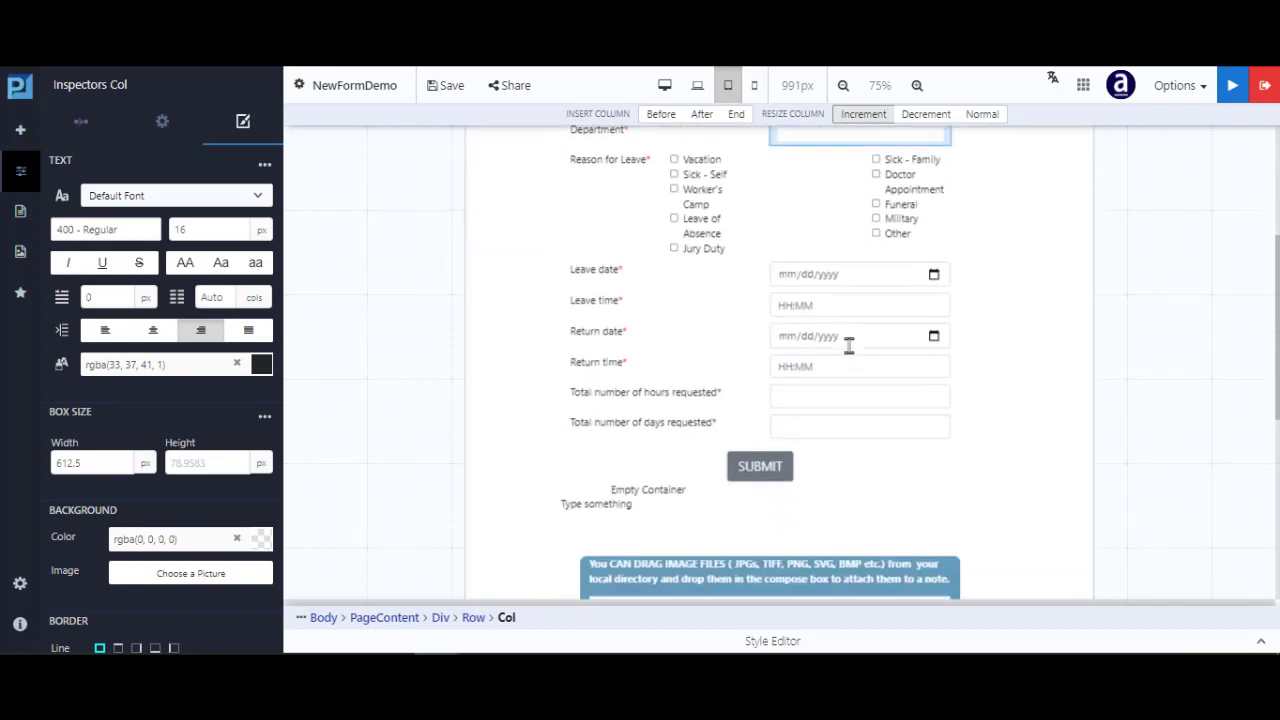
scroll(911, 390, down, 4)
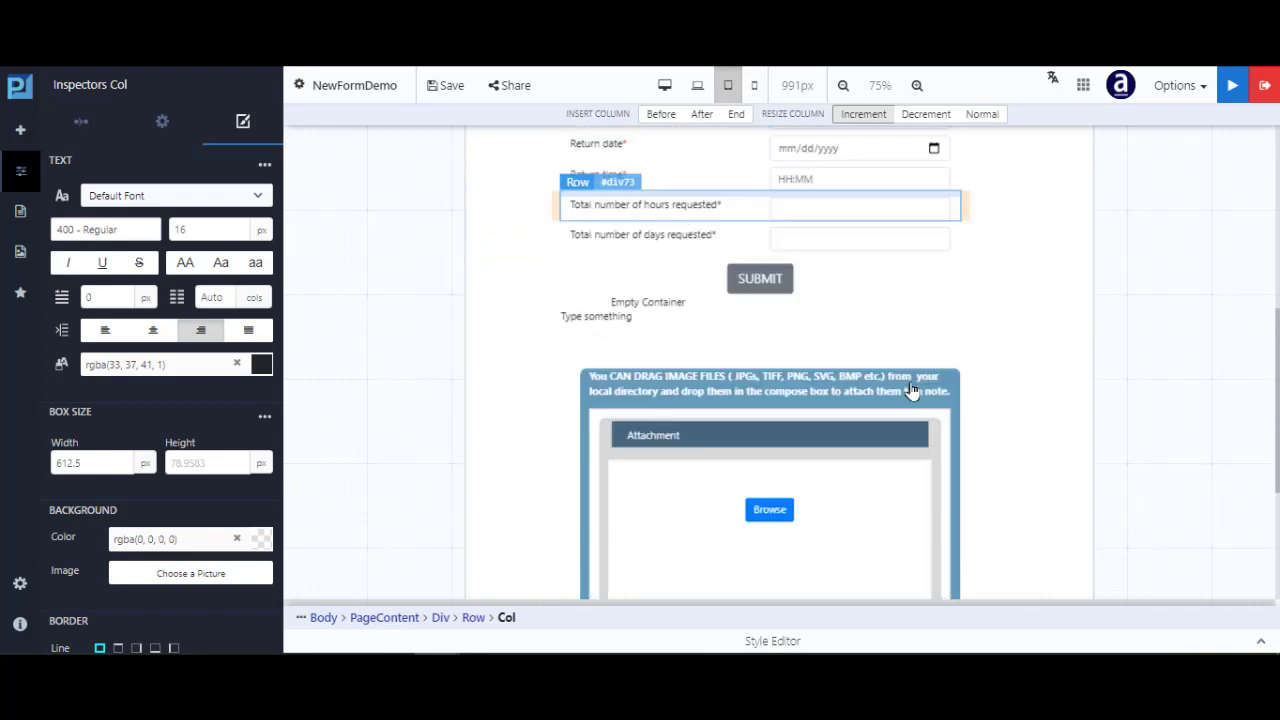
scroll(880, 410, down, 1)
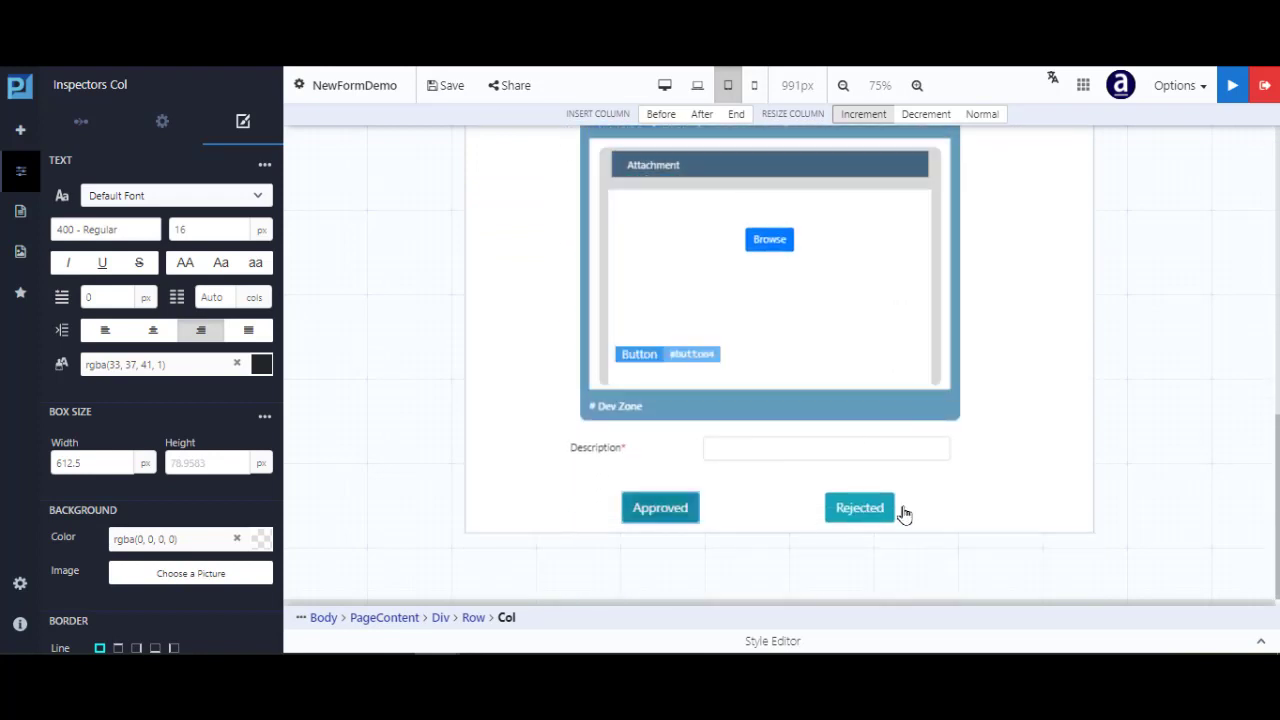
scroll(903, 514, up, 2)
scroll(885, 495, up, 6)
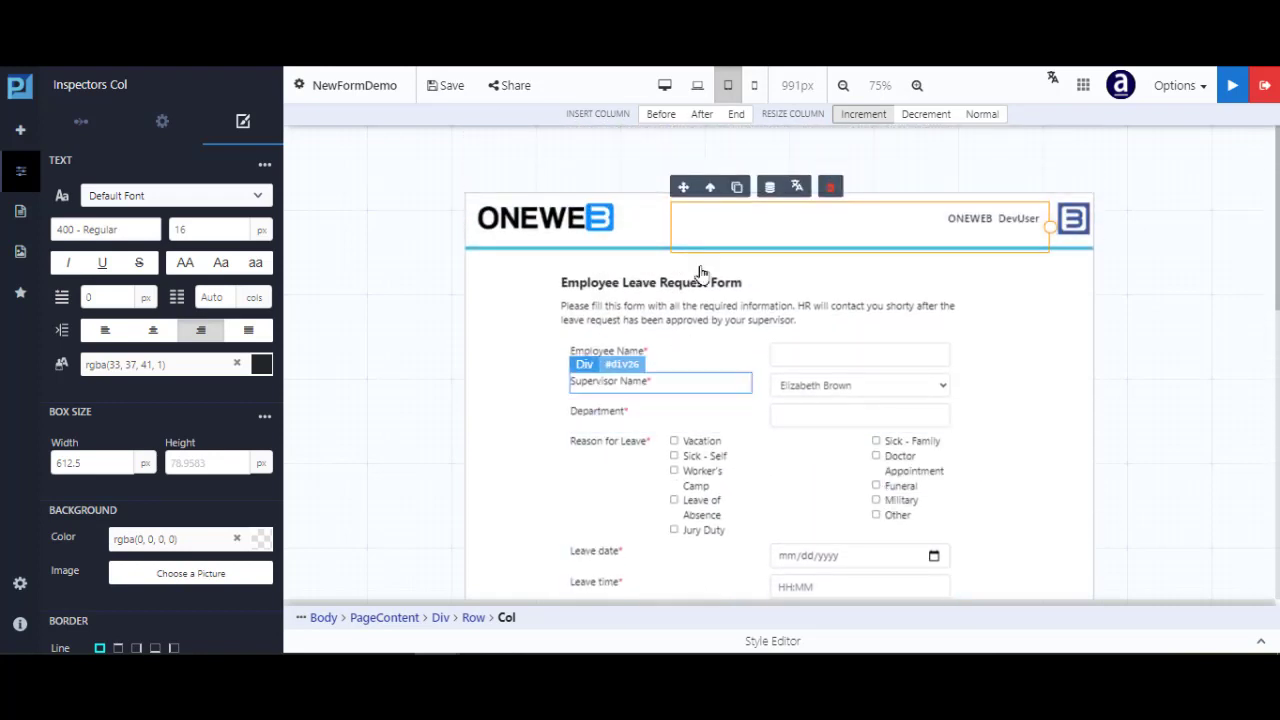
At 378px phone width, widen the header column two more steps and scroll down the form
click(755, 88)
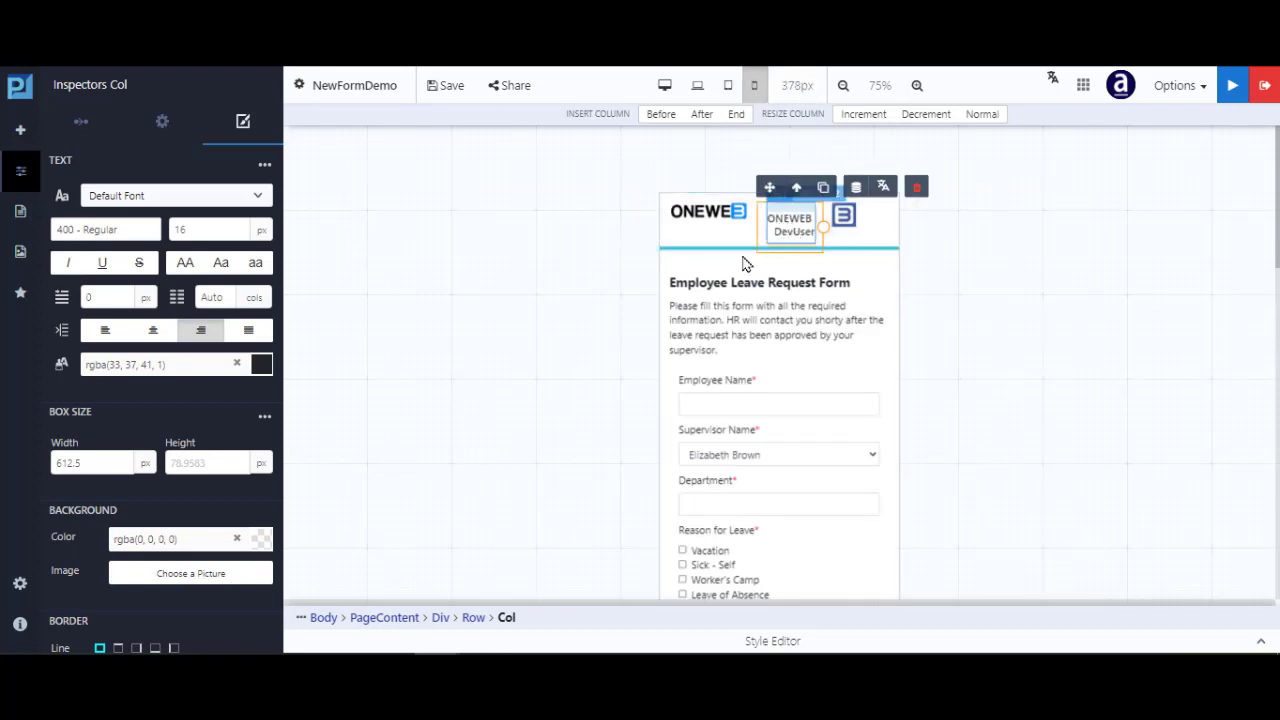
click(862, 116)
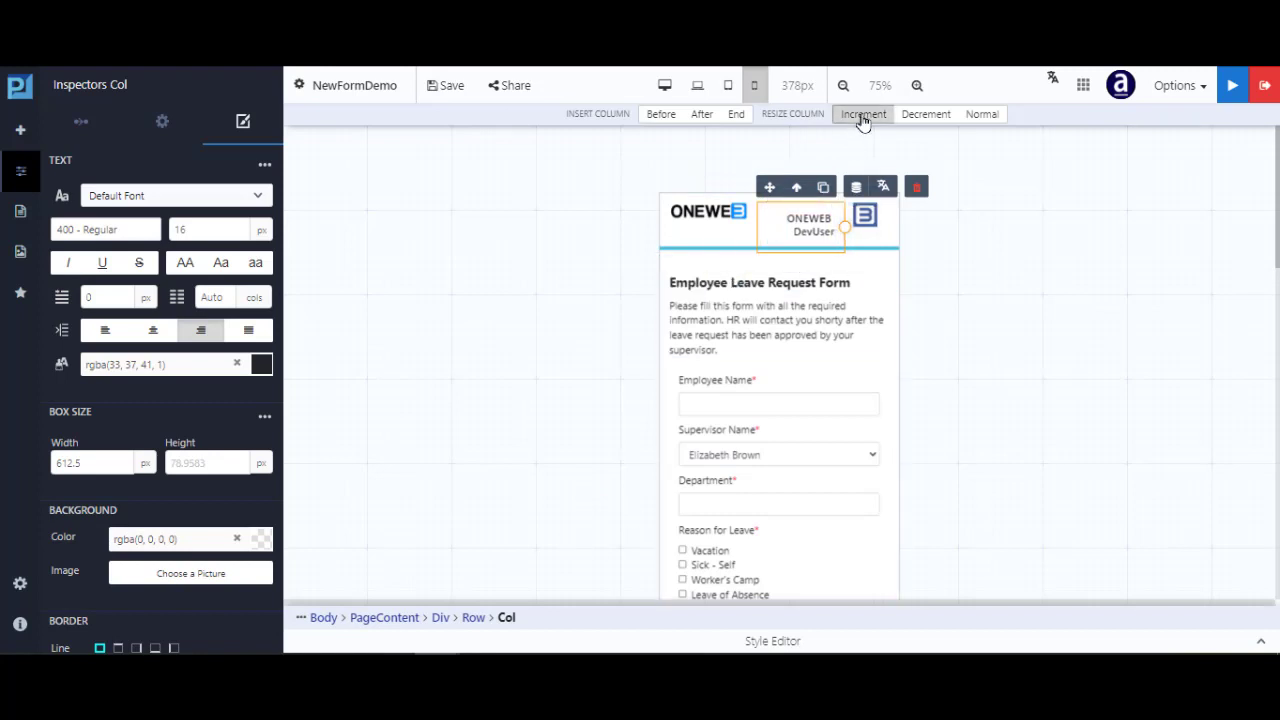
click(863, 116)
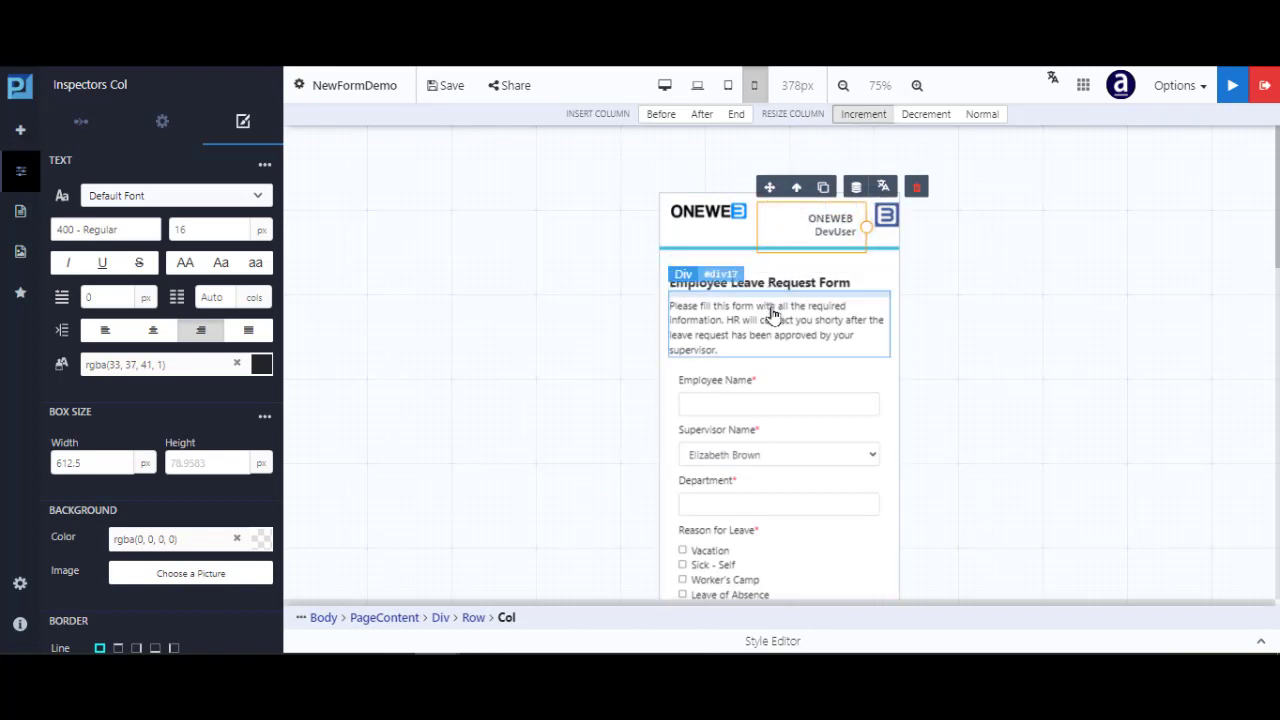
scroll(772, 314, down, 5)
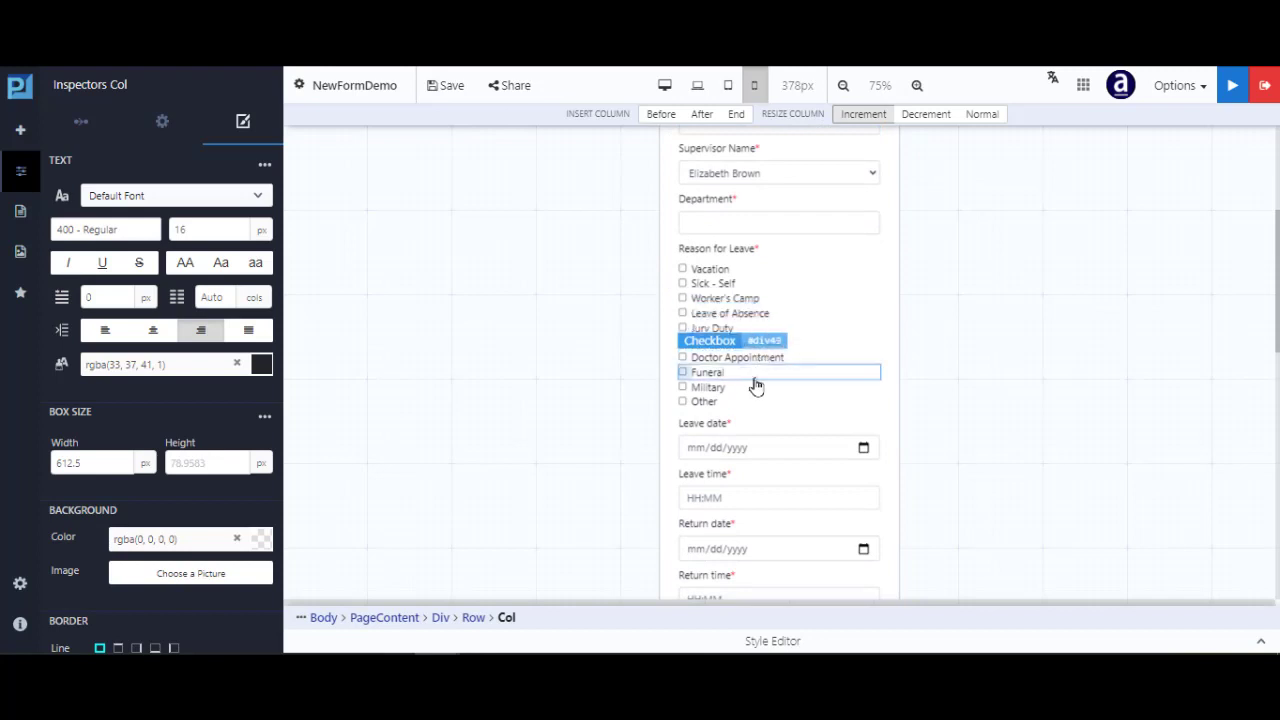
scroll(746, 423, down, 4)
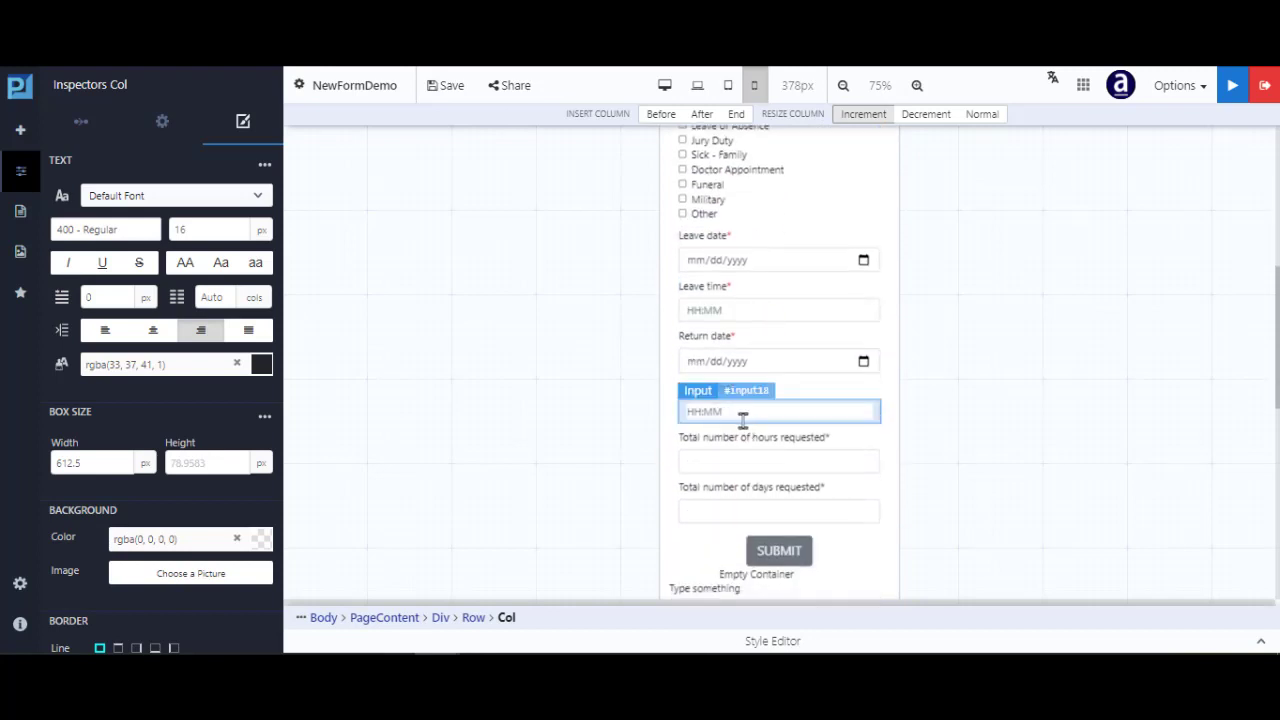
scroll(743, 421, down, 5)
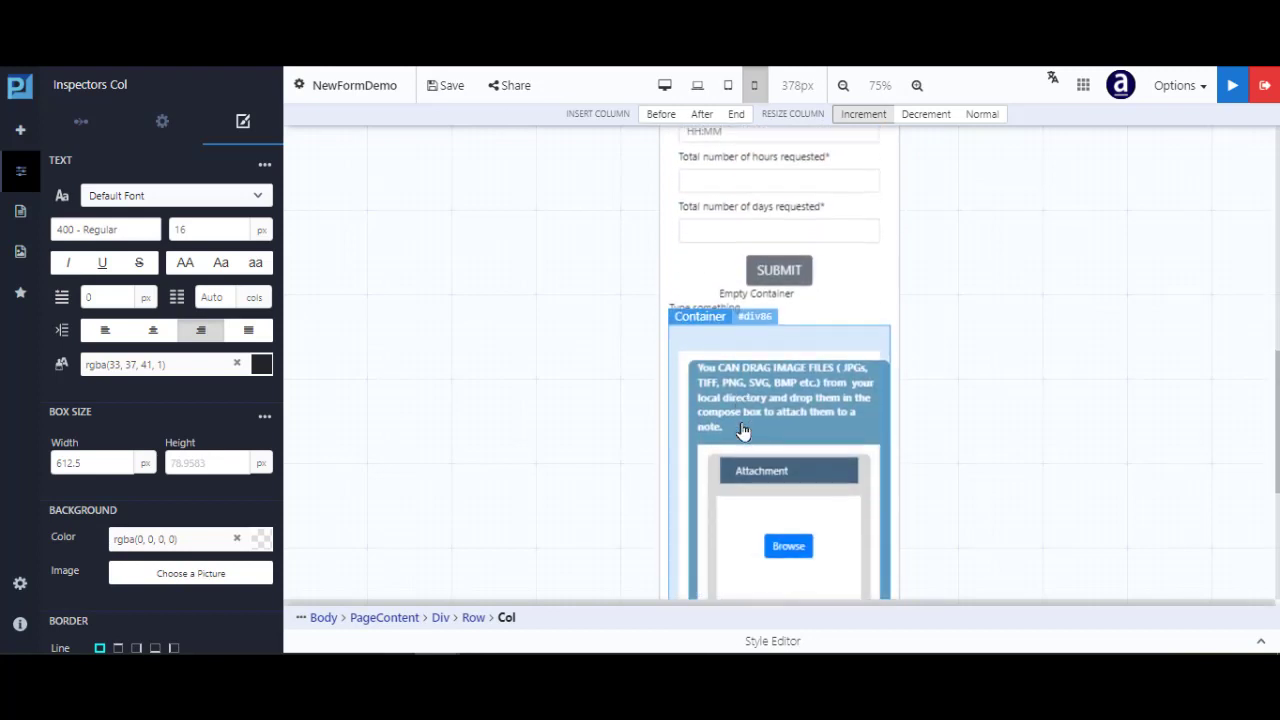
scroll(743, 430, down, 5)
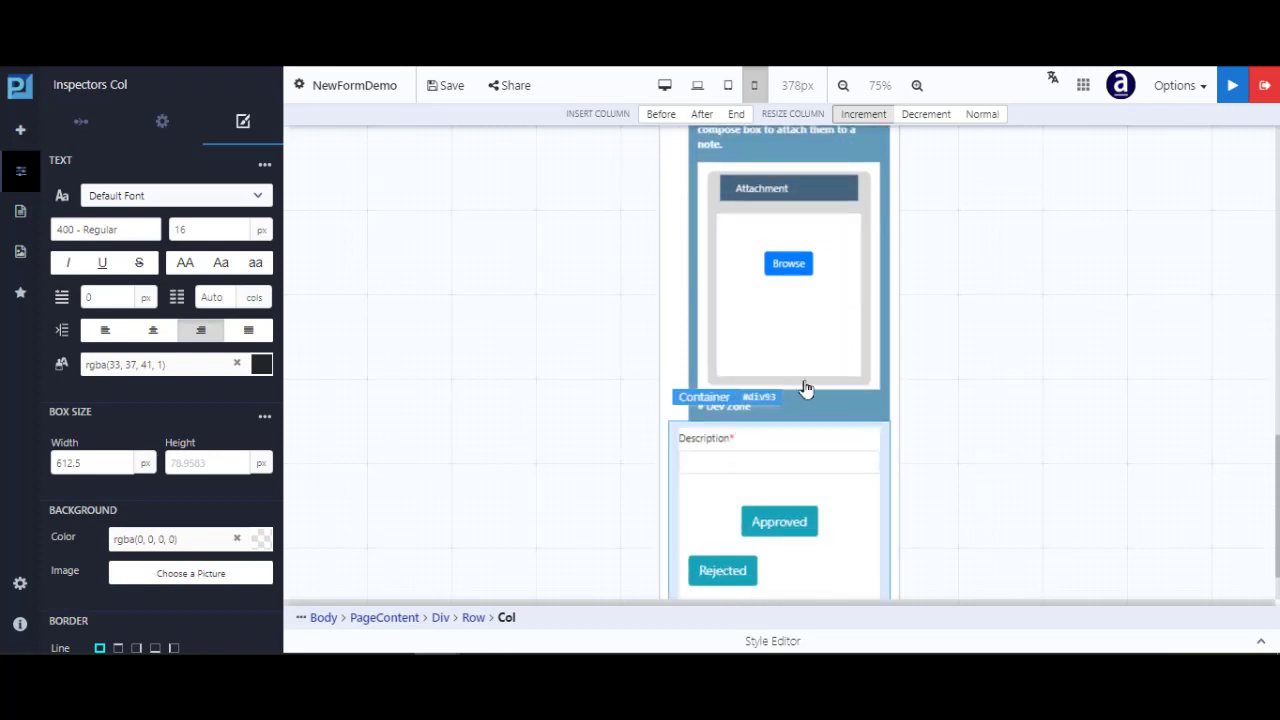
scroll(740, 405, down, 2)
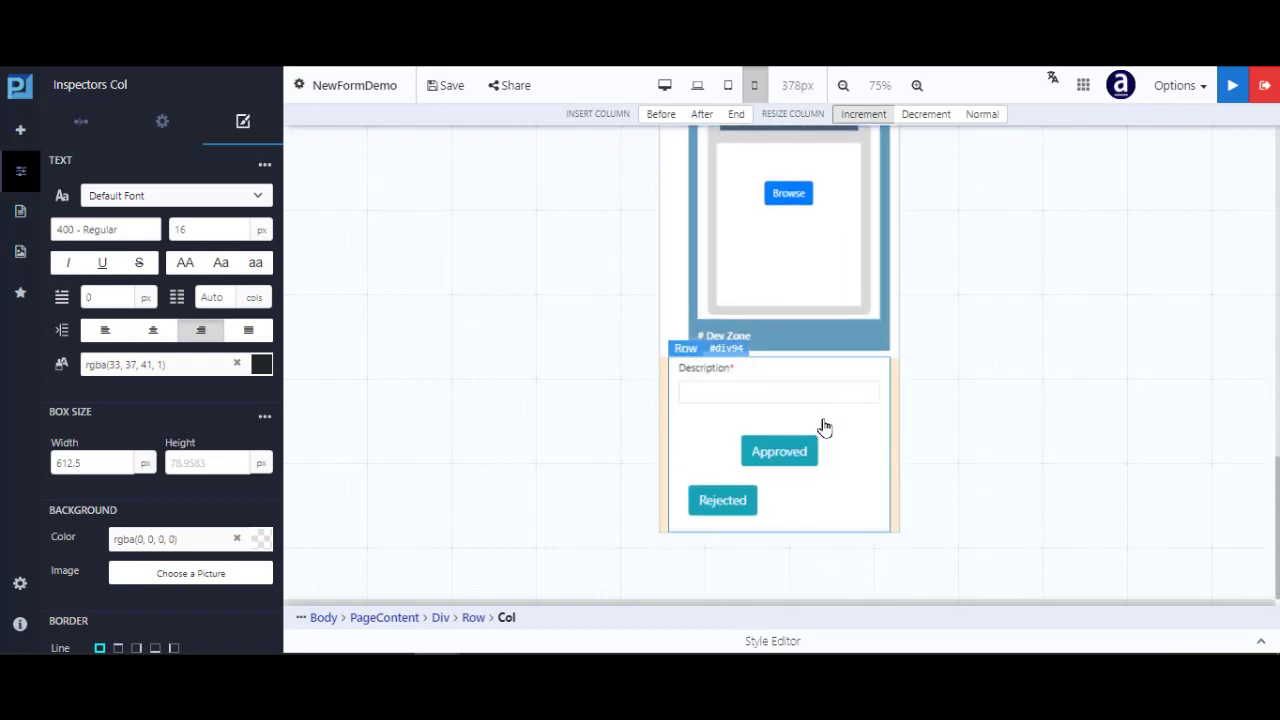
Select the Rejected button's container and center its text alignment in the mobile layout
click(796, 511)
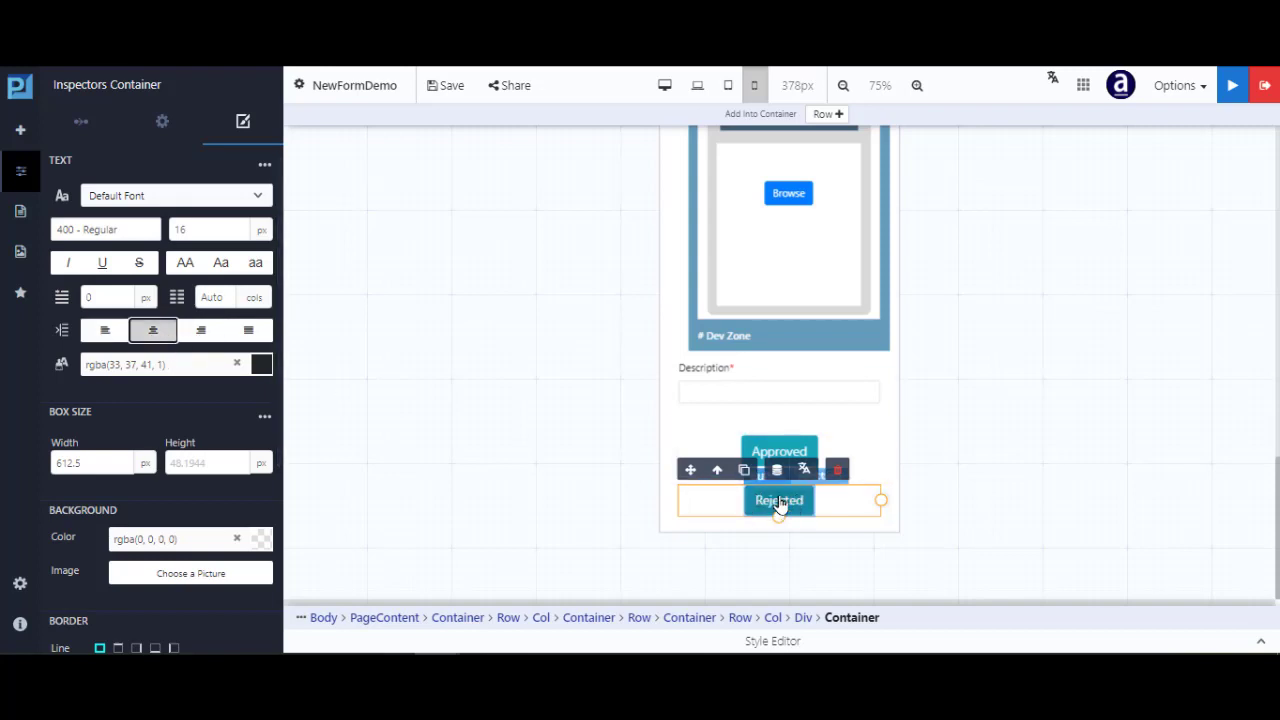
scroll(811, 437, up, 5)
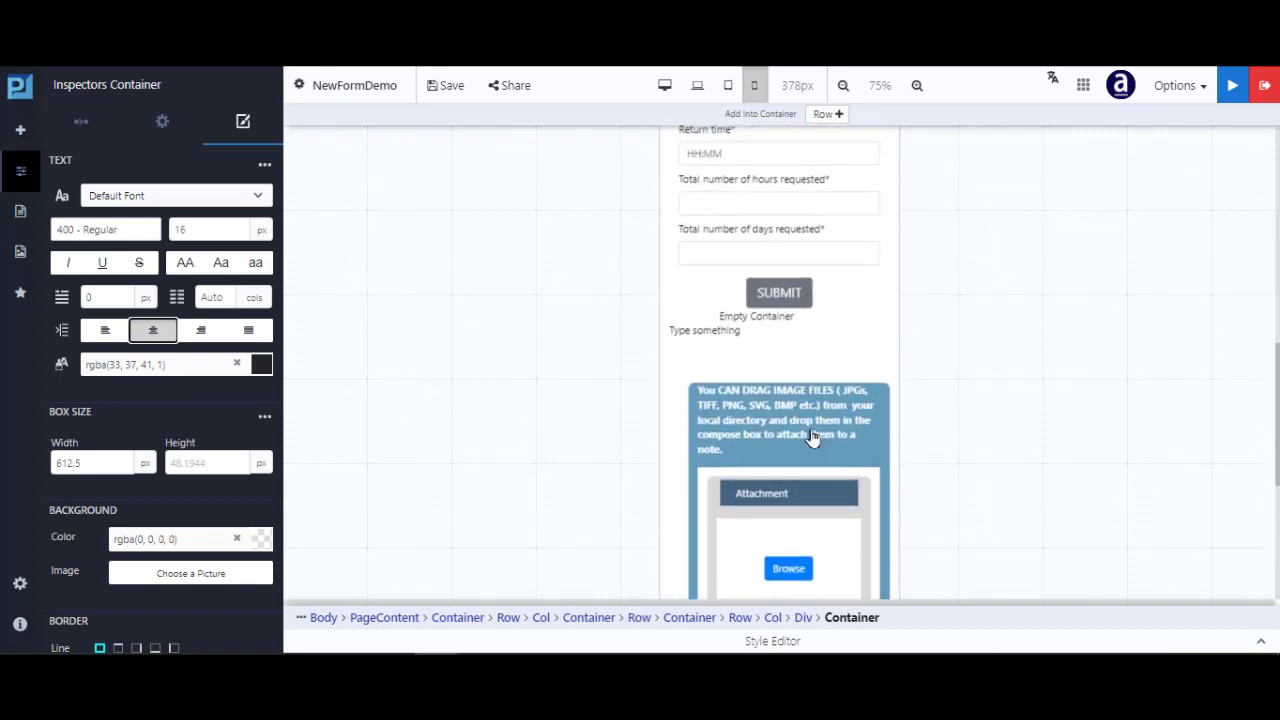
scroll(811, 437, up, 10)
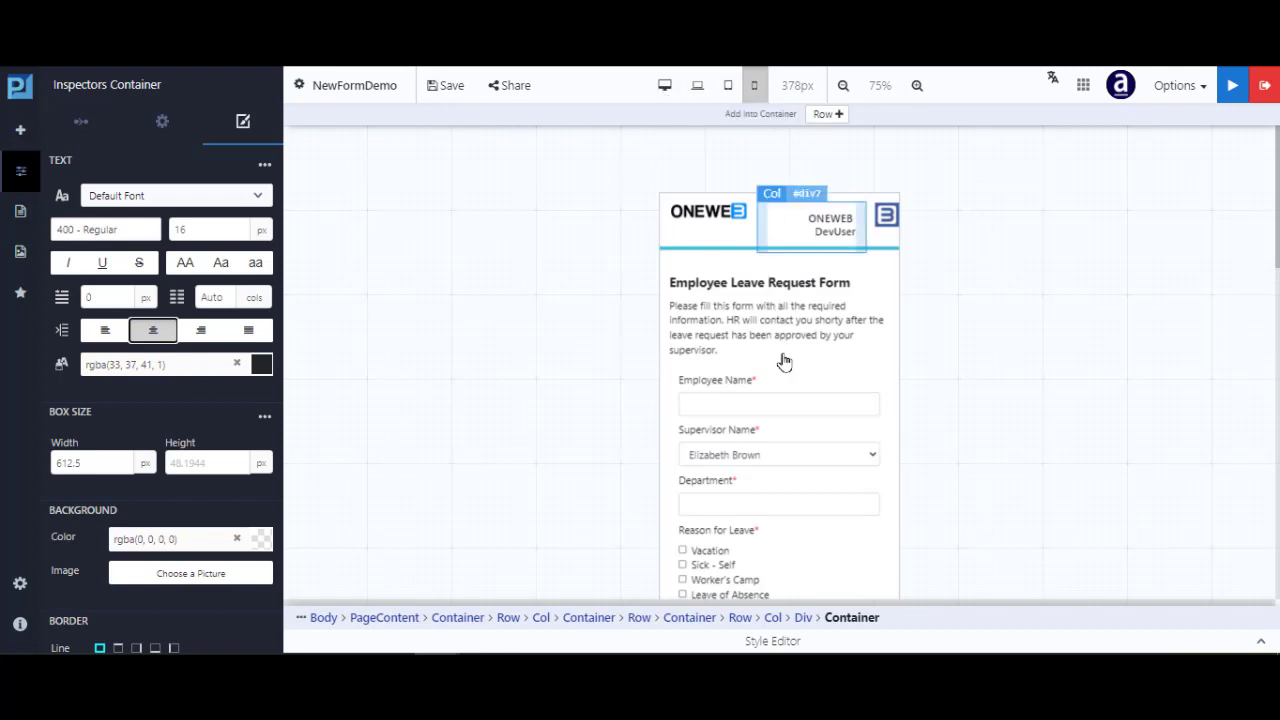
scroll(797, 480, down, 5)
scroll(804, 538, down, 6)
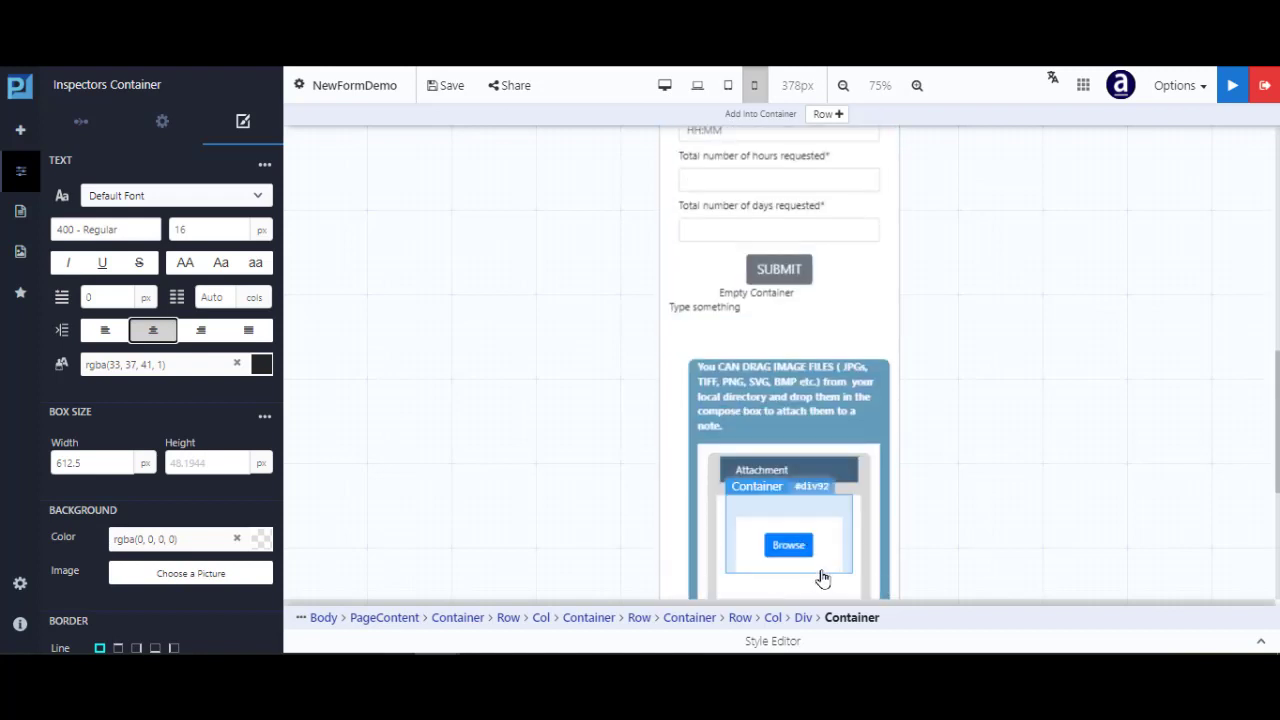
click(728, 86)
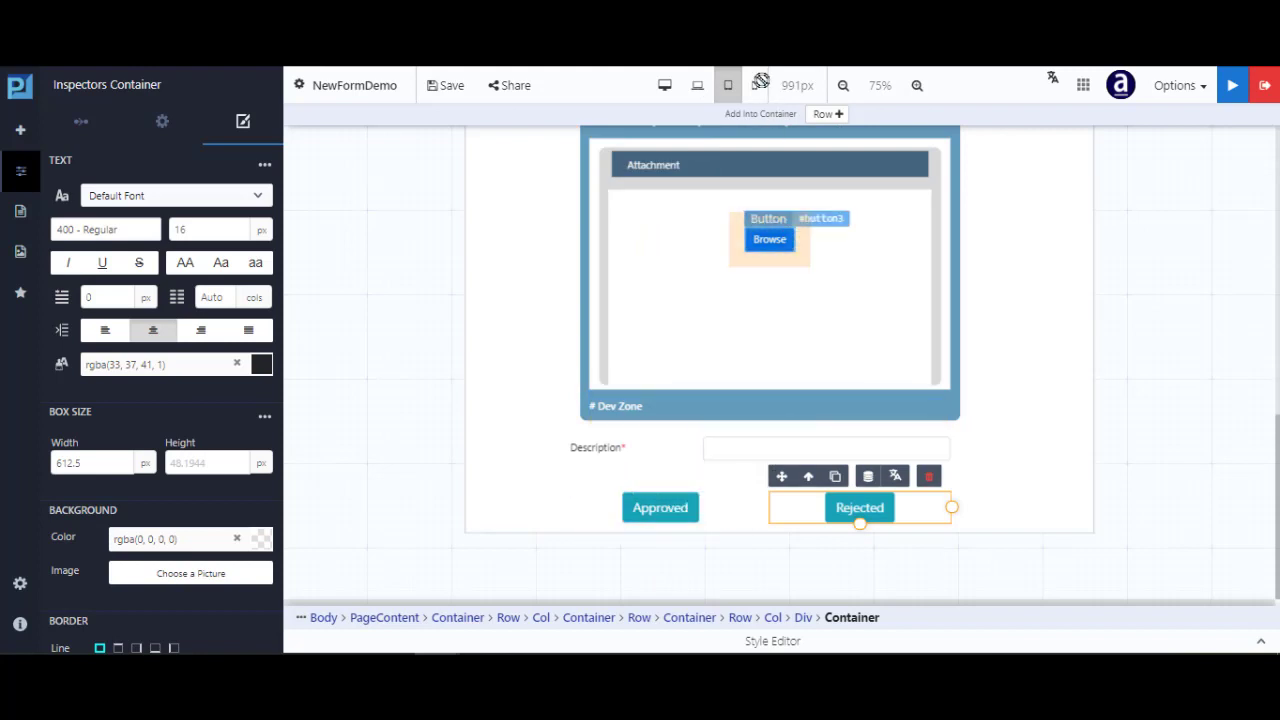
click(697, 88)
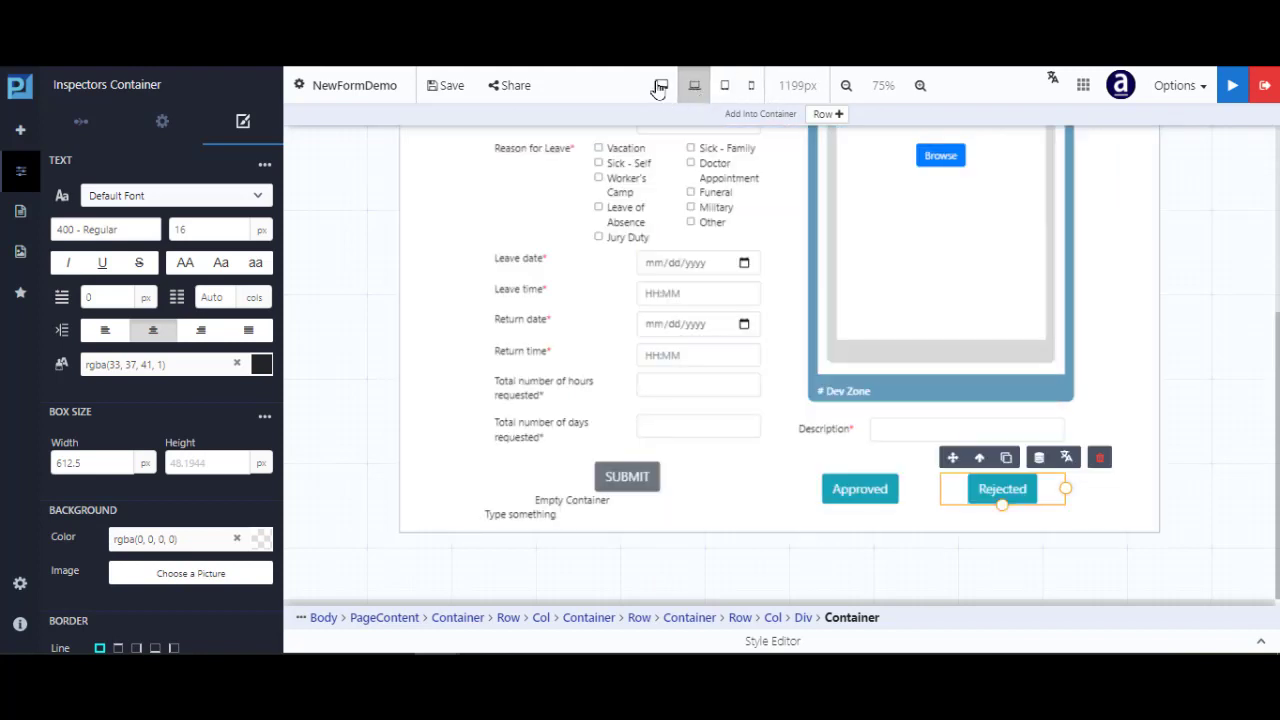
click(660, 87)
scroll(740, 334, up, 5)
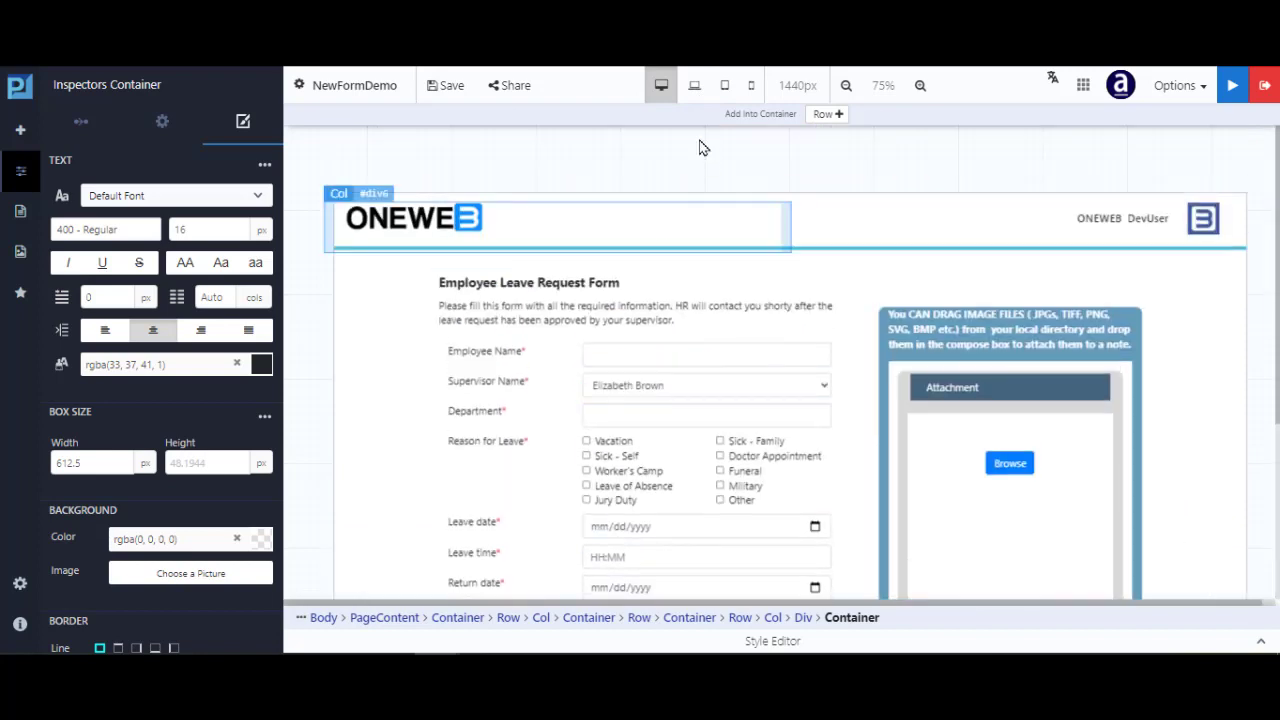
click(695, 88)
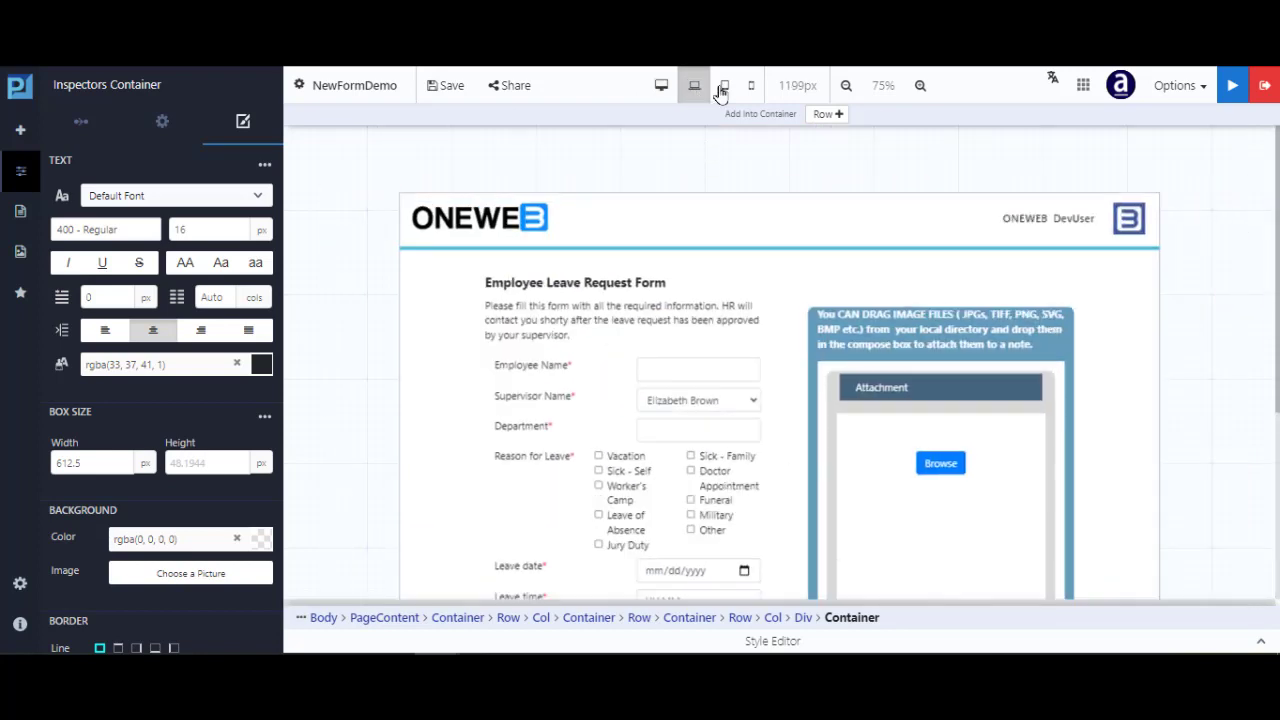
click(725, 88)
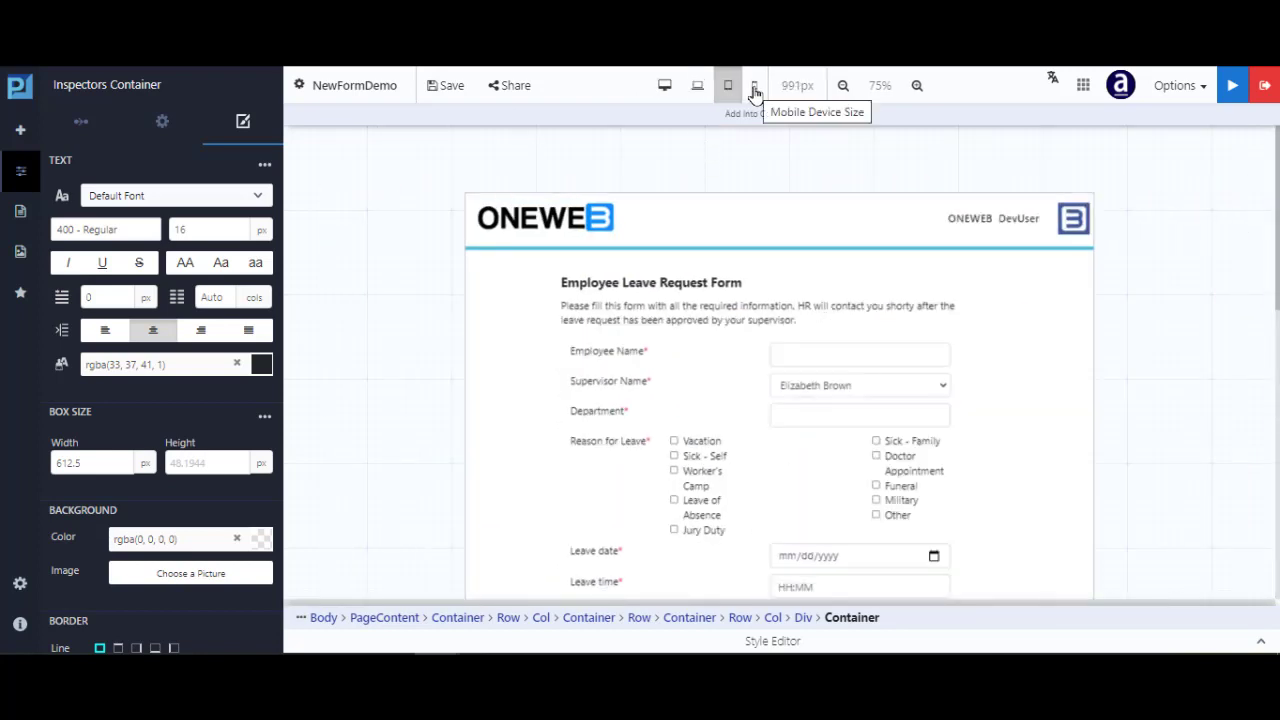
click(755, 90)
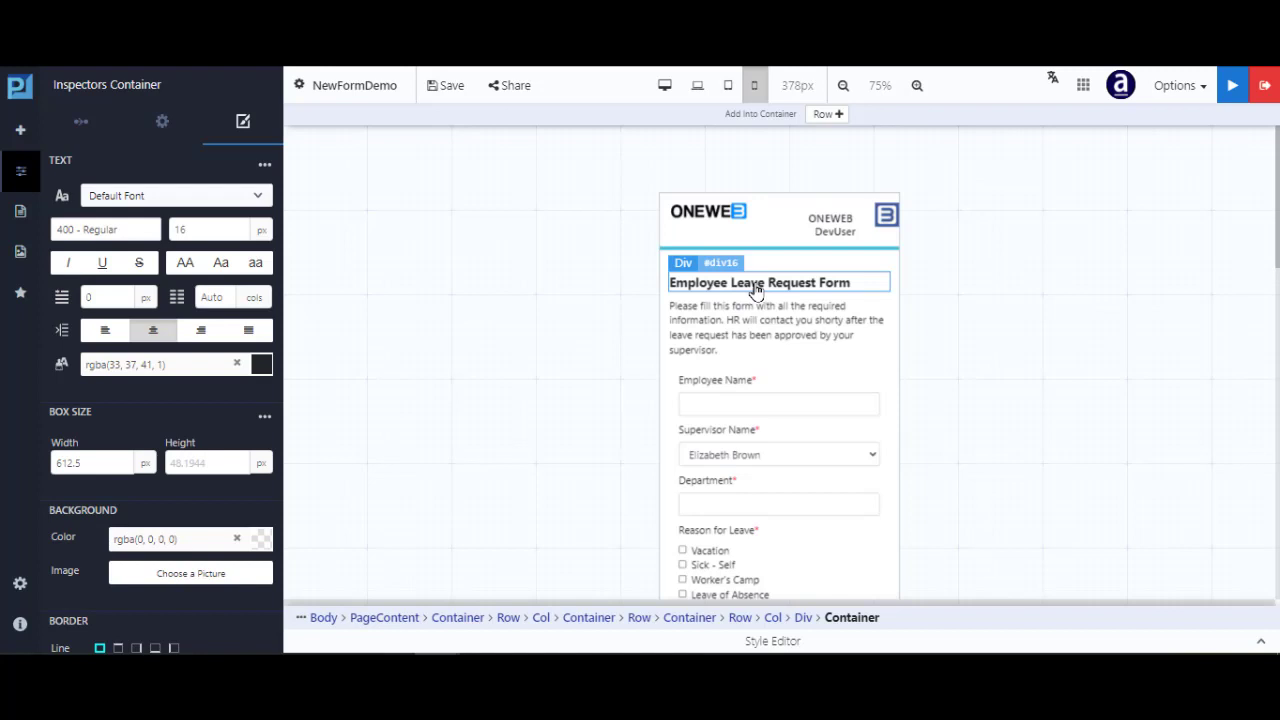
Reduce the Employee Leave Request Form heading's phone font size from 20 to 16 px
click(772, 289)
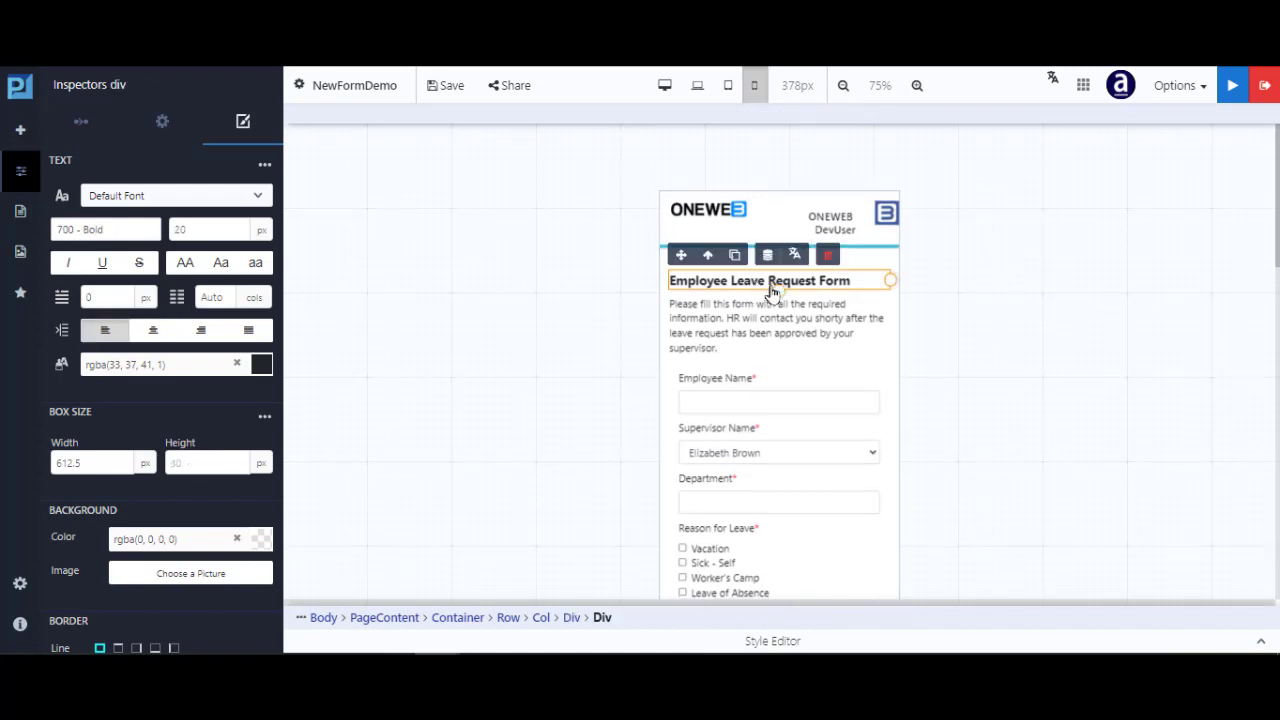
click(221, 230)
key(Down)
key(Down)
key(Down)
key(Down)
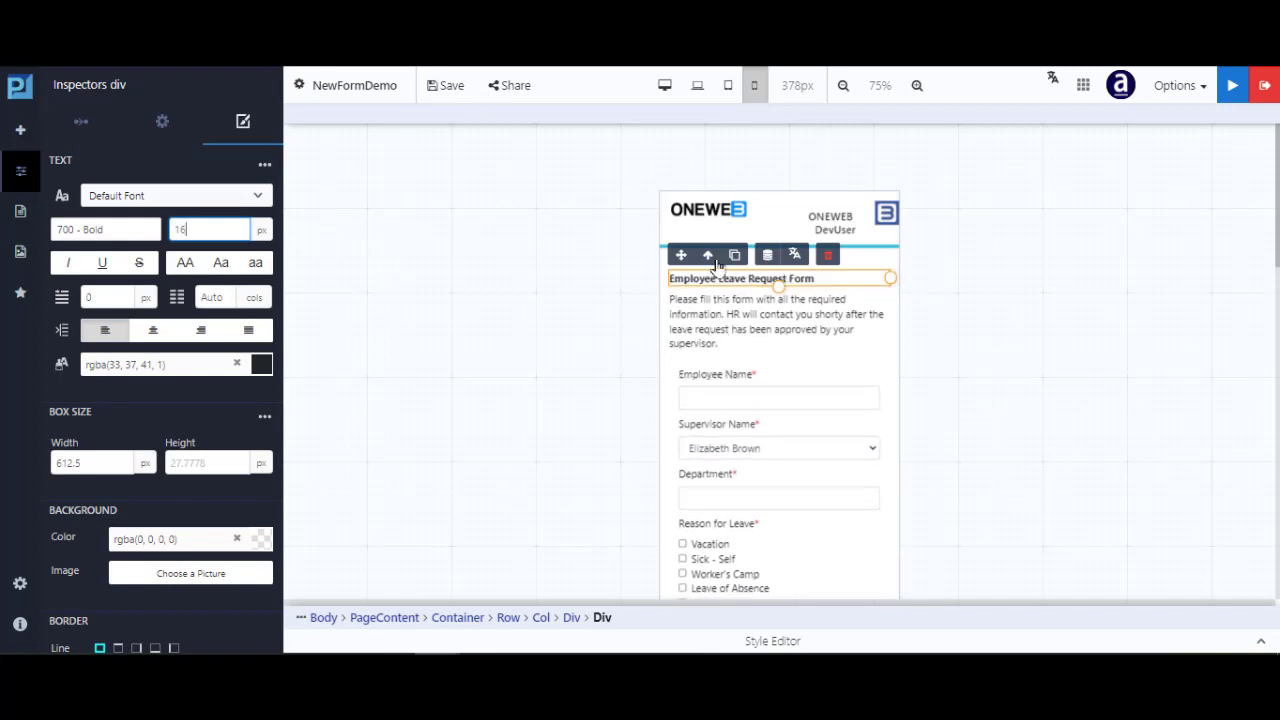
Shrink the intro paragraph from 16 to 13 px, then preview the 1440px desktop layout
click(722, 316)
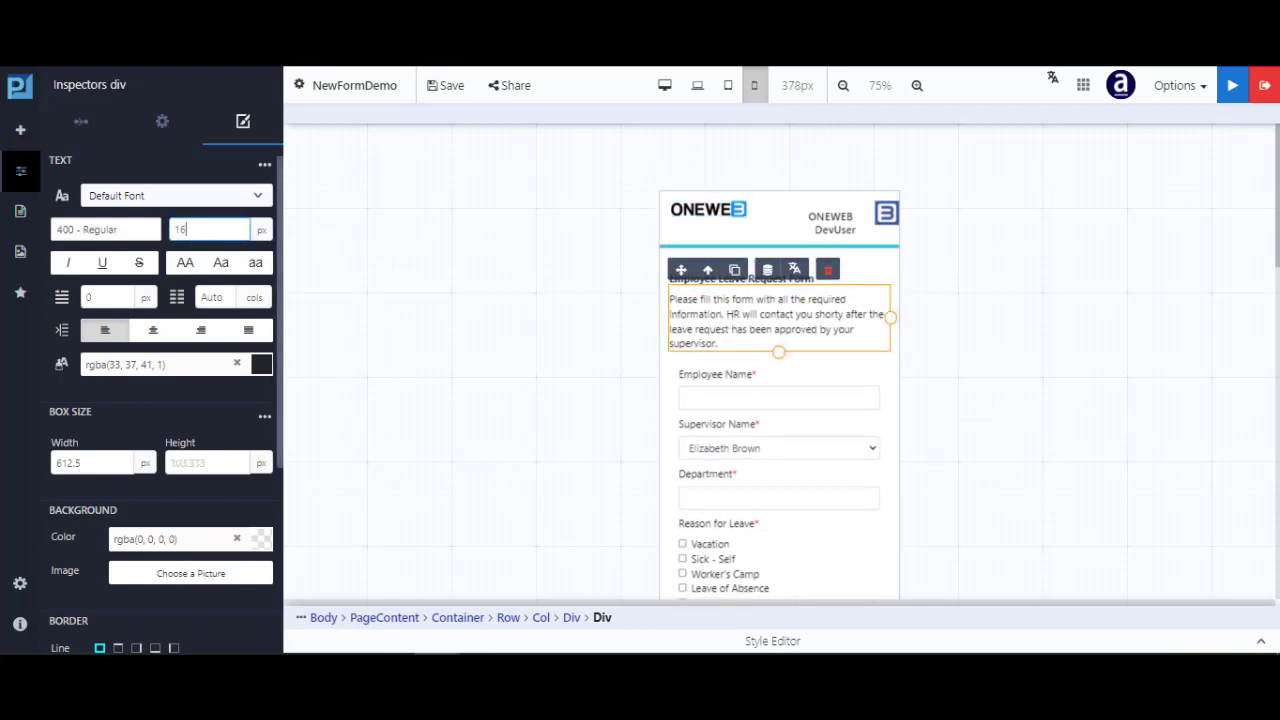
key(Down)
key(Down)
key(Down)
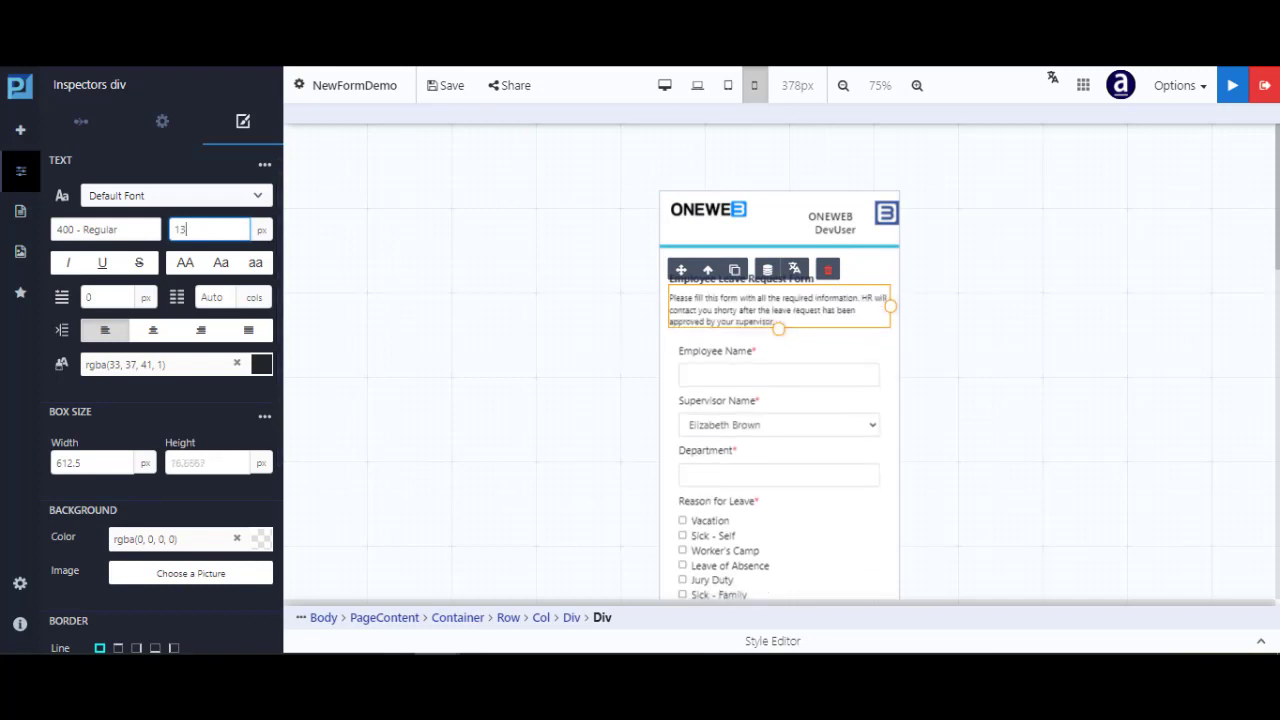
click(874, 279)
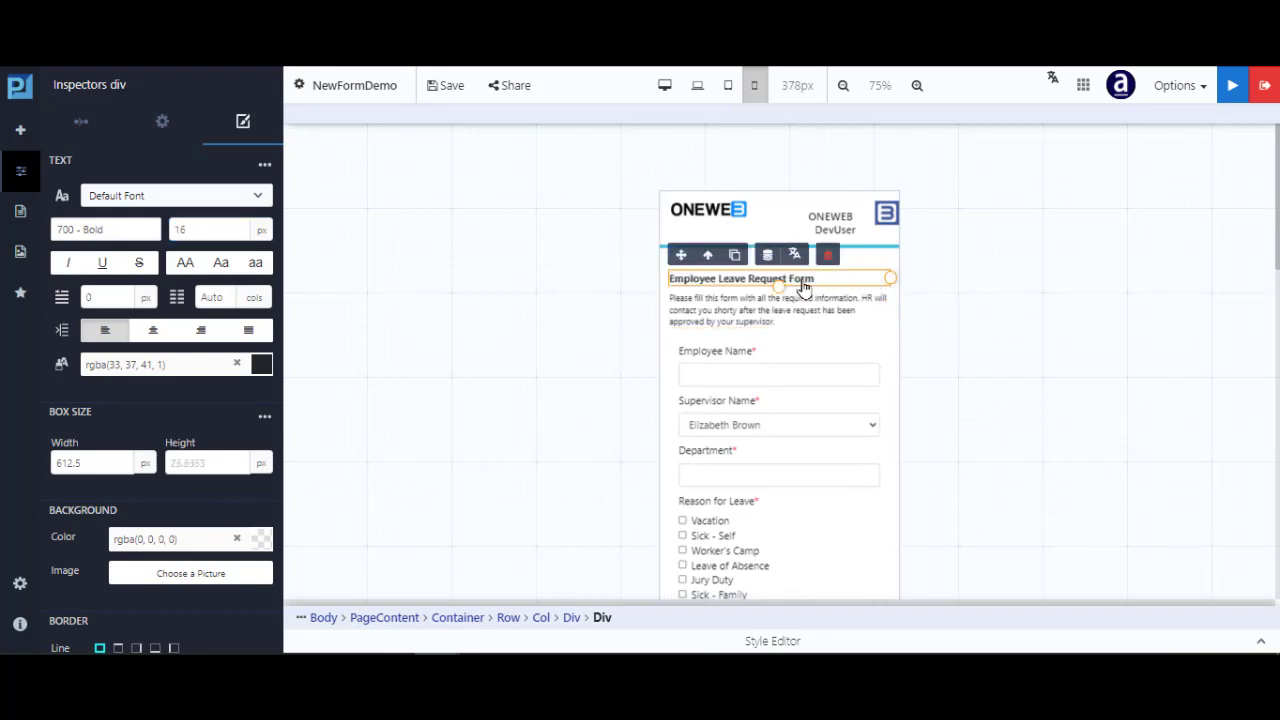
click(665, 90)
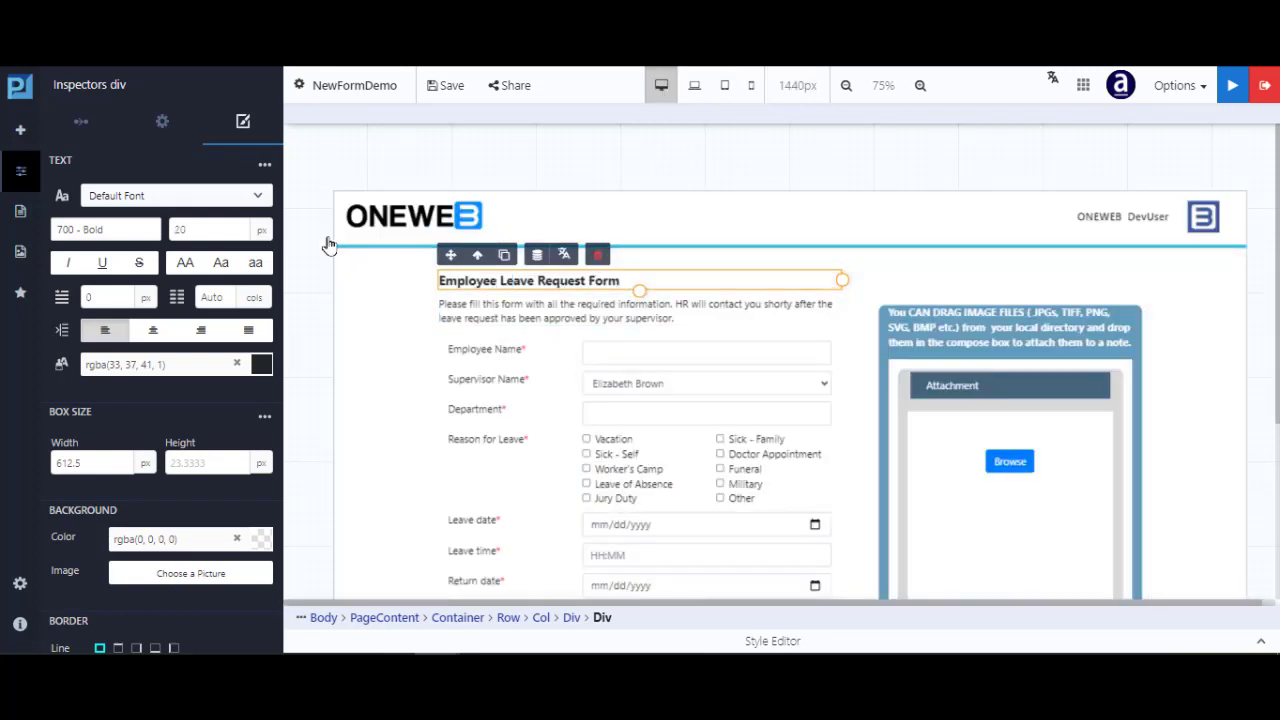
Confirm the heading keeps its desktop font size and reads 16 in the mobile layout
click(202, 231)
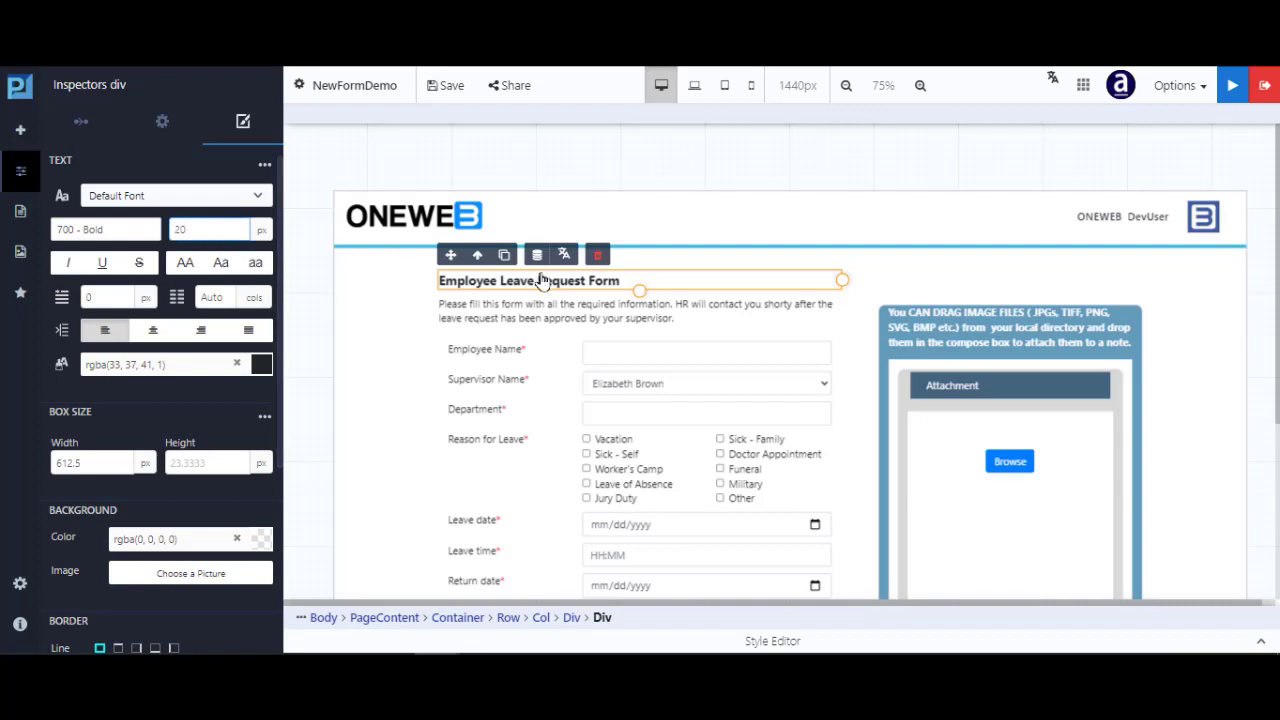
click(589, 286)
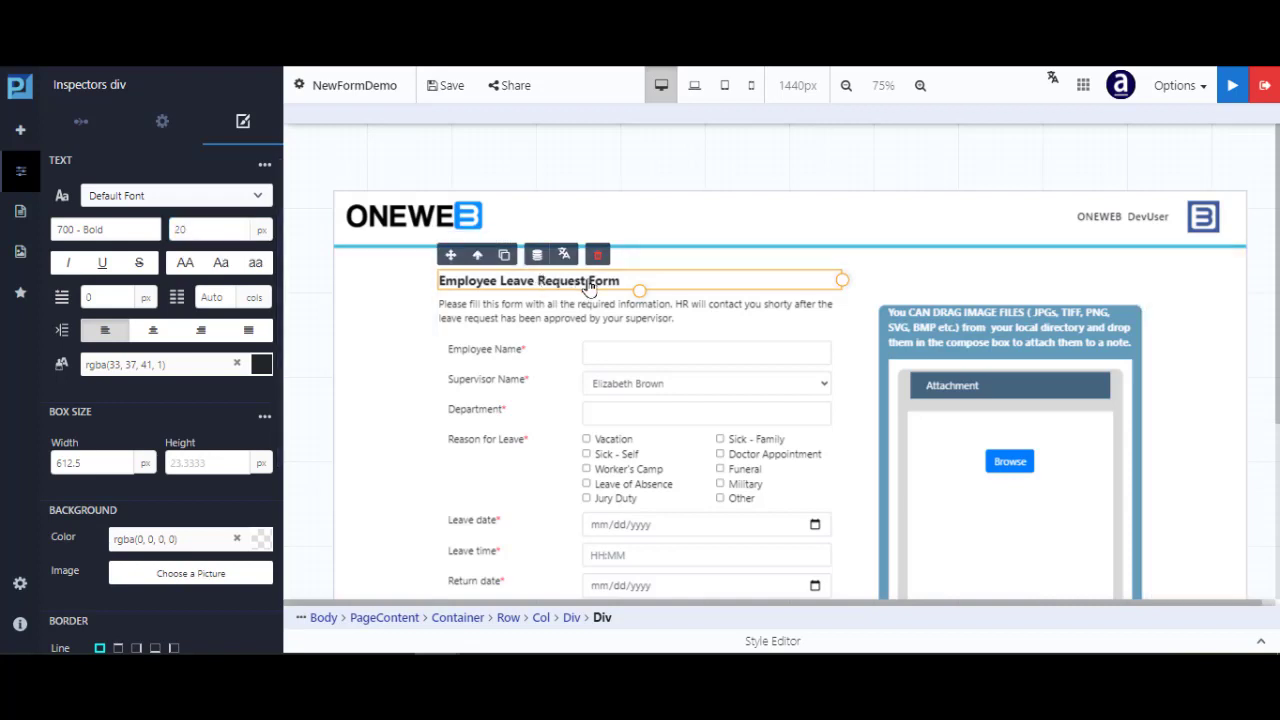
click(751, 88)
click(212, 232)
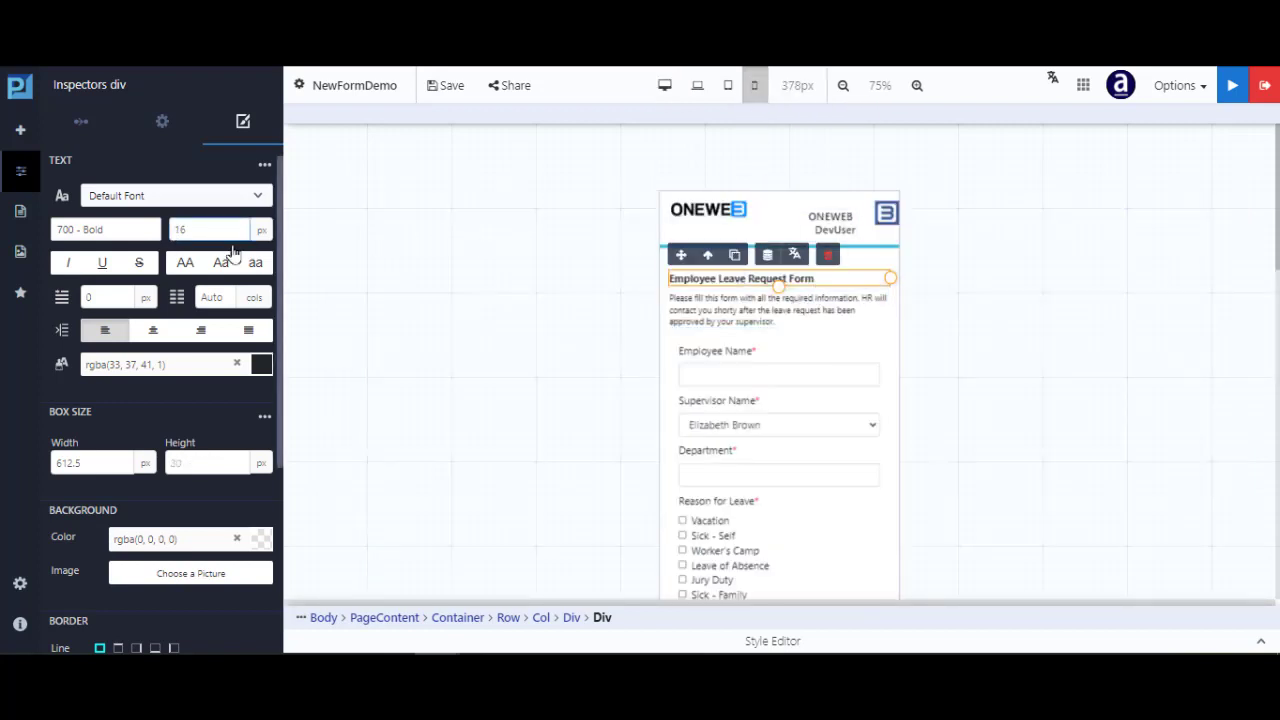
Save NewFormDemo, build the application, and open the published app at community.oneweb.tech
click(452, 91)
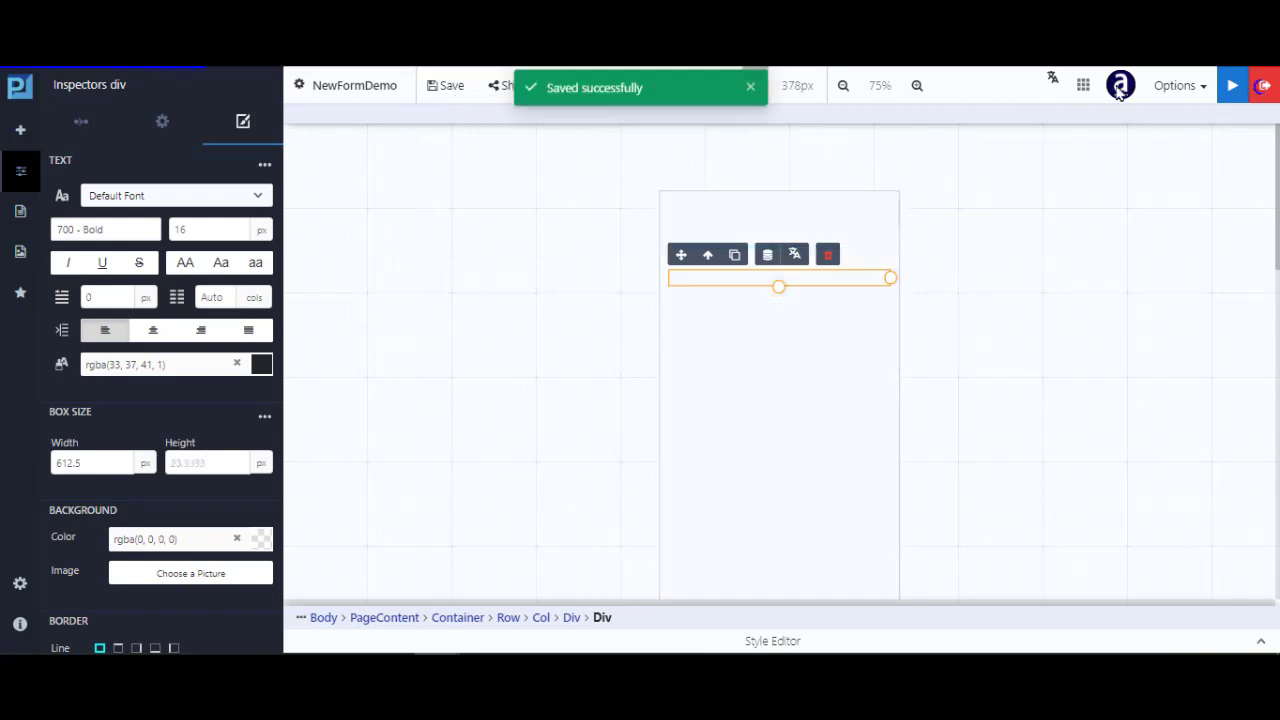
click(1231, 88)
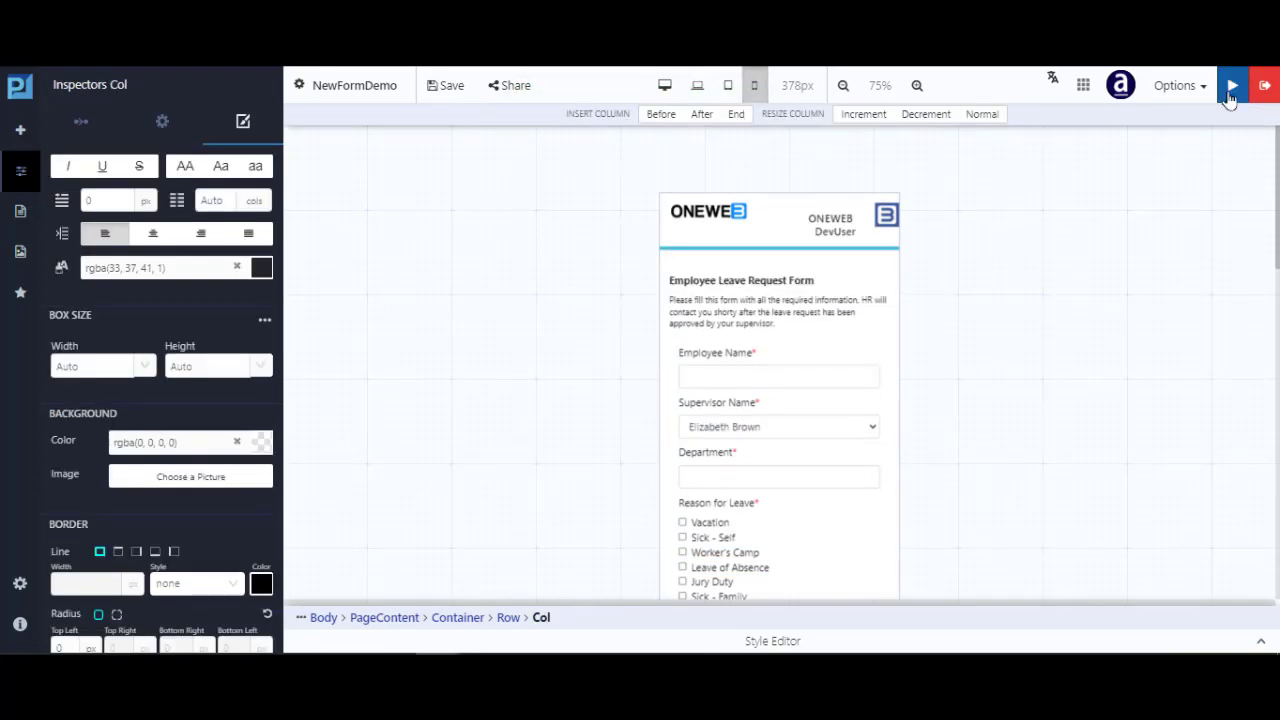
click(1230, 98)
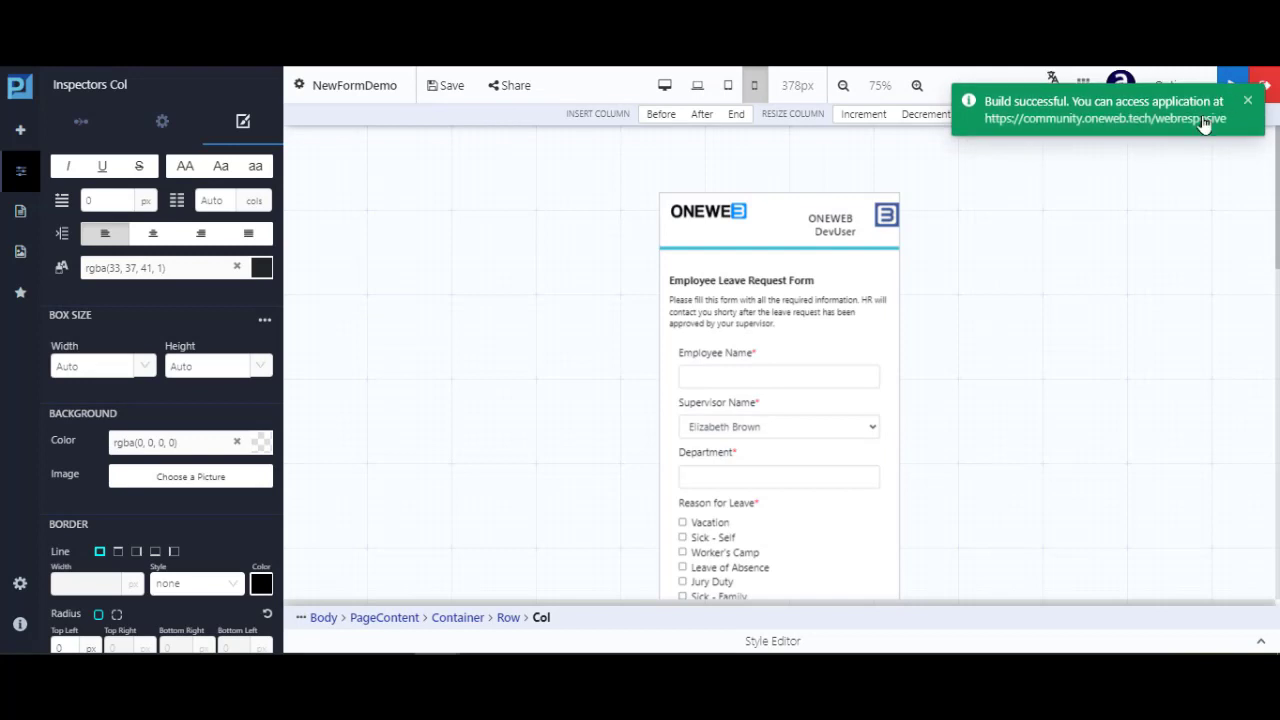
click(1204, 125)
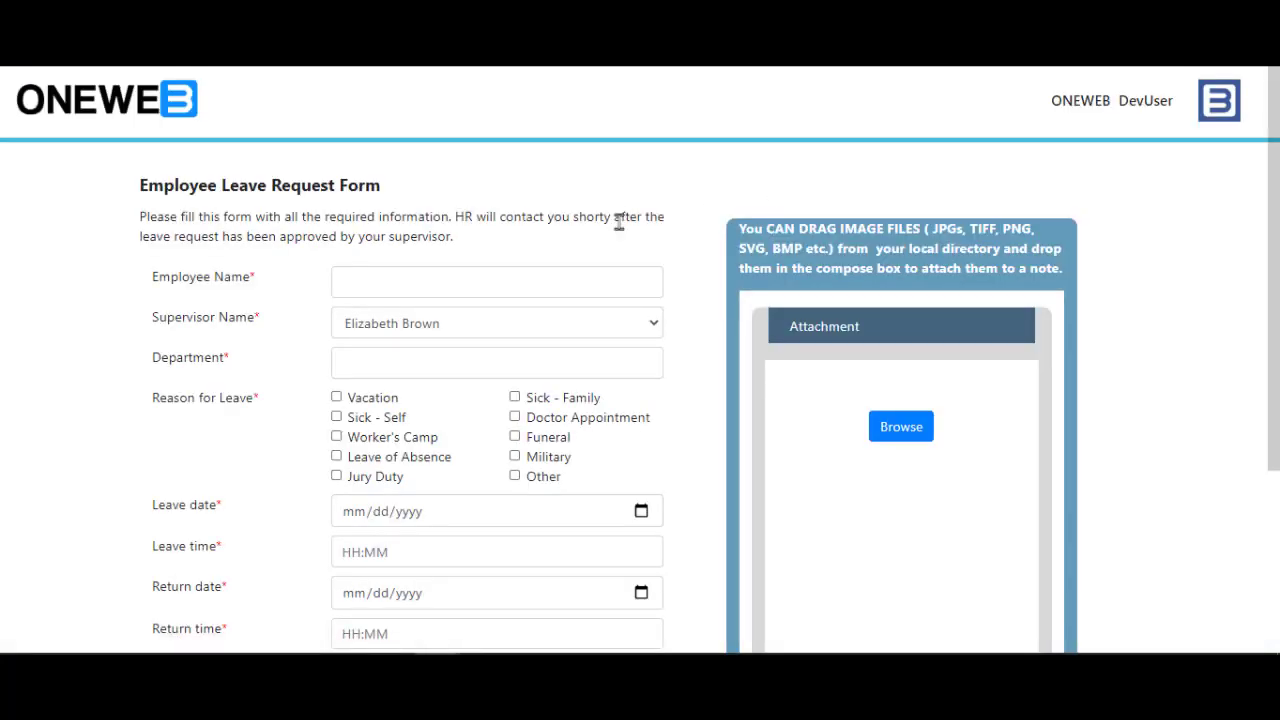
Scroll through the published Employee Leave Request Form and open Chrome's page context menu
scroll(620, 230, down, 3)
scroll(622, 266, up, 3)
scroll(596, 268, down, 3)
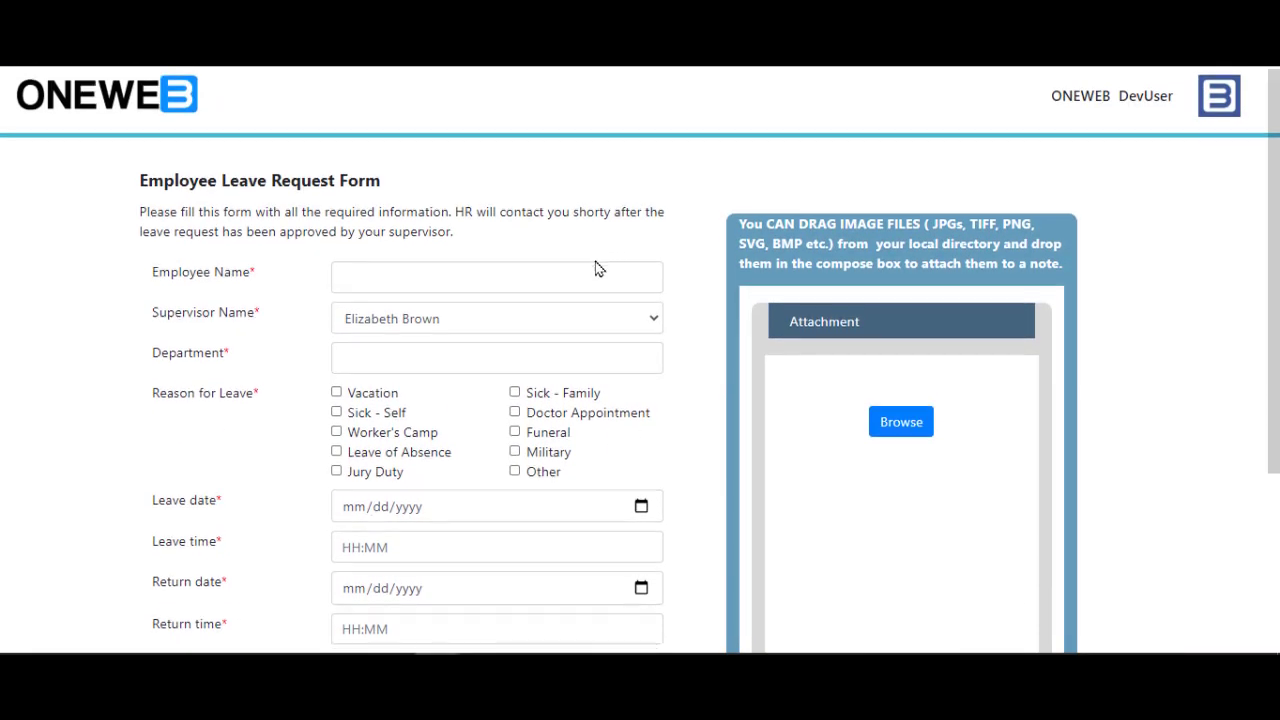
scroll(596, 270, up, 3)
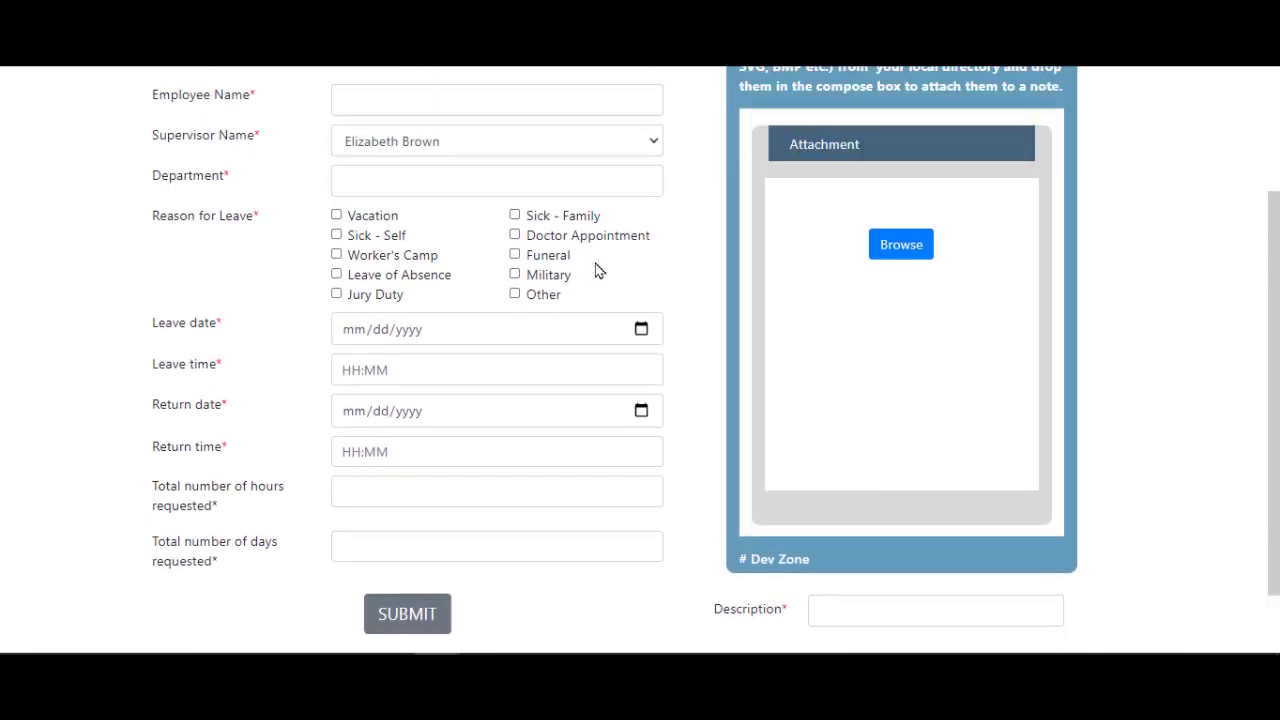
right_click(600, 216)
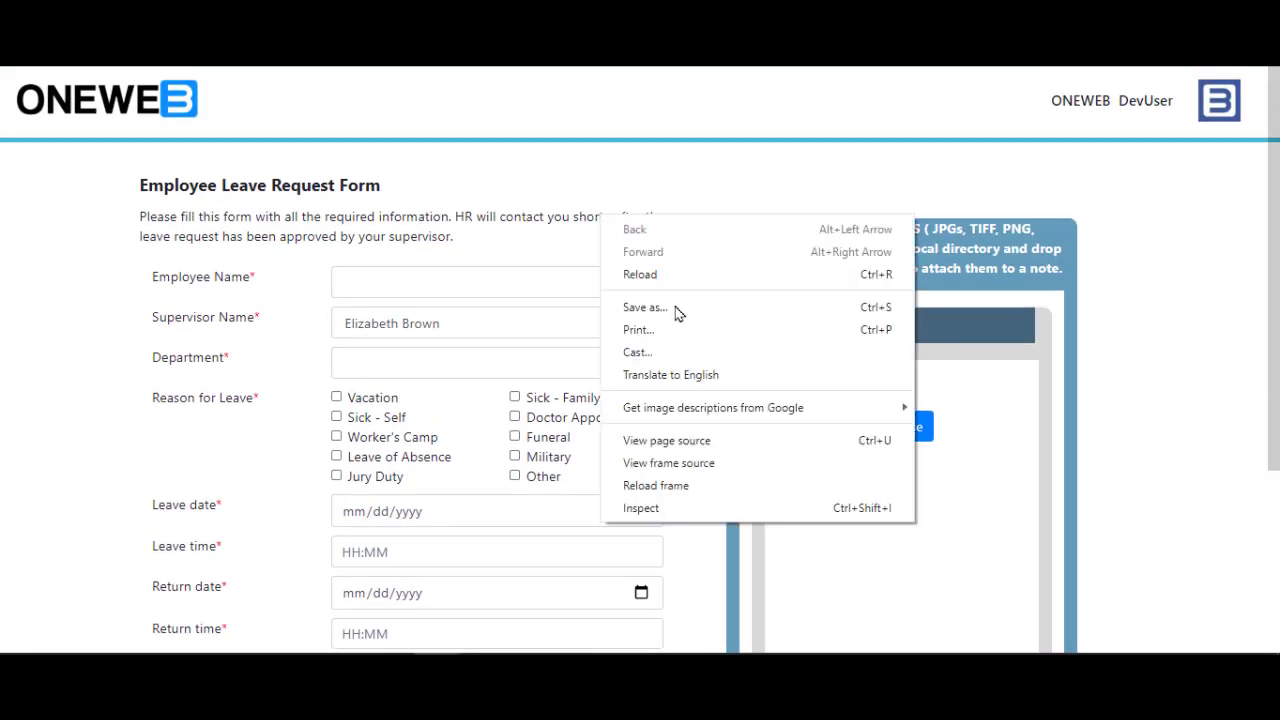
Open DevTools on the published leave form in Moto G4 device emulation
click(690, 510)
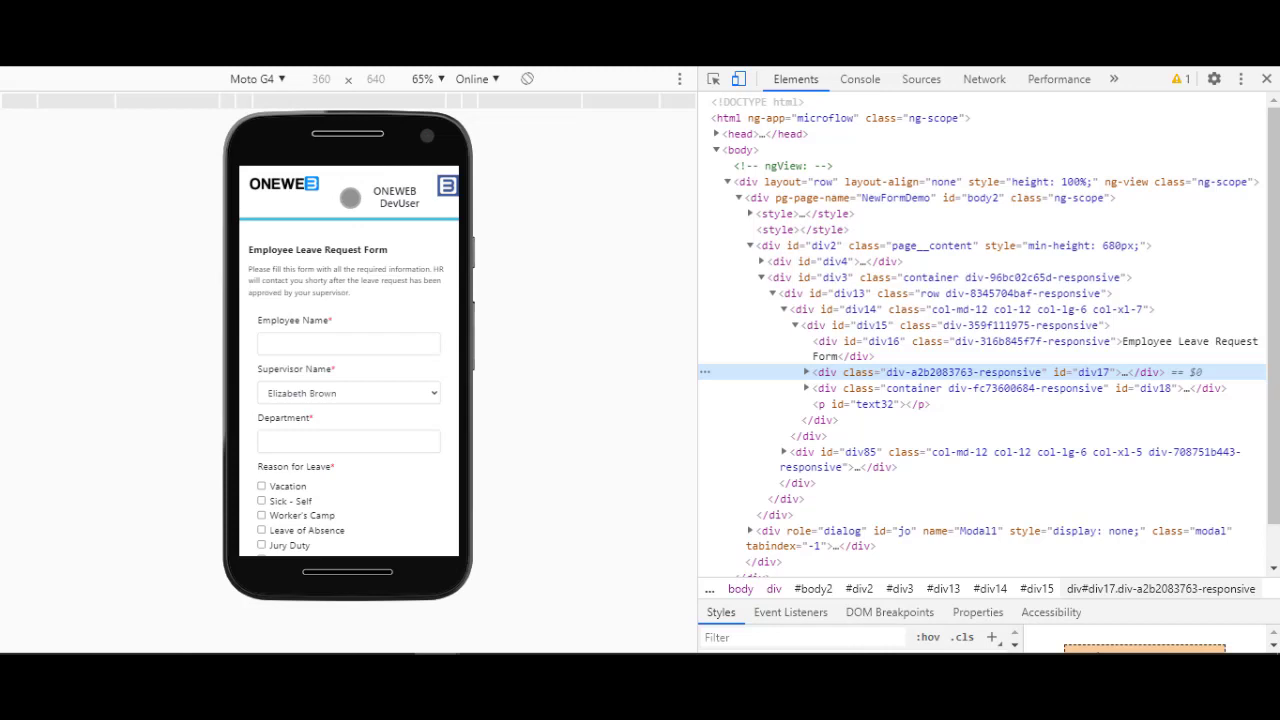
scroll(346, 195, down, 3)
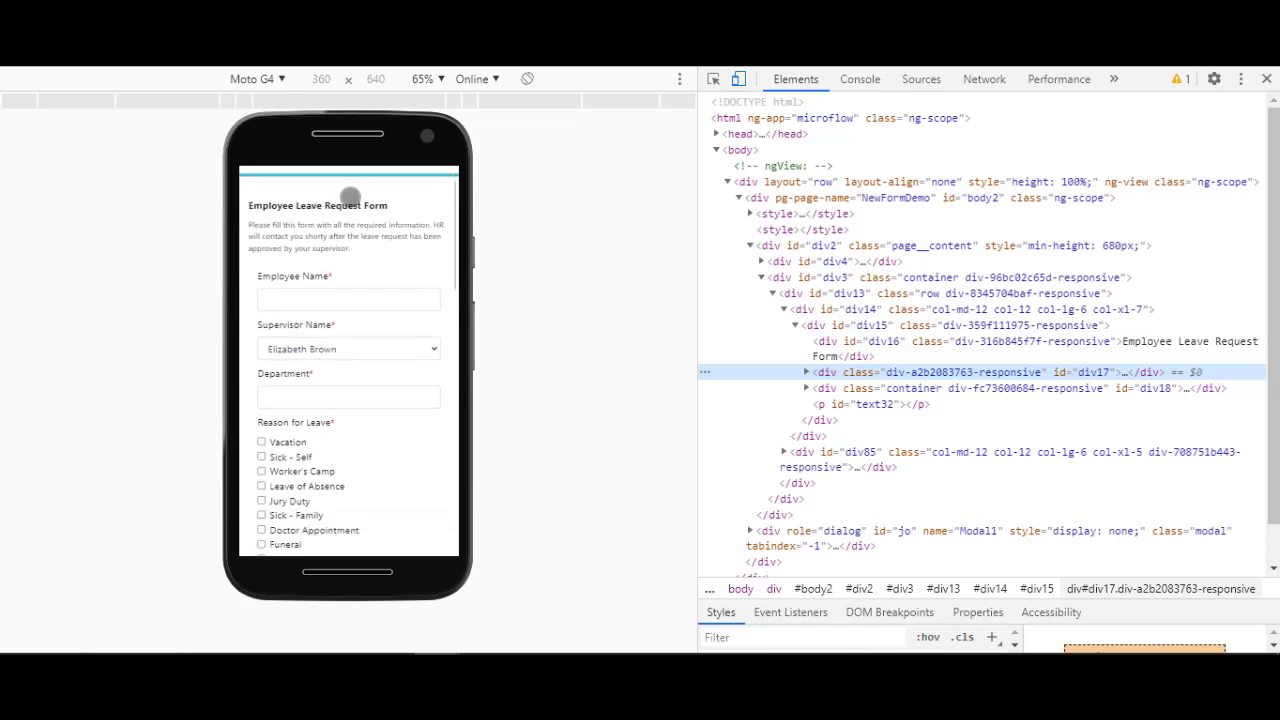
scroll(346, 268, up, 2)
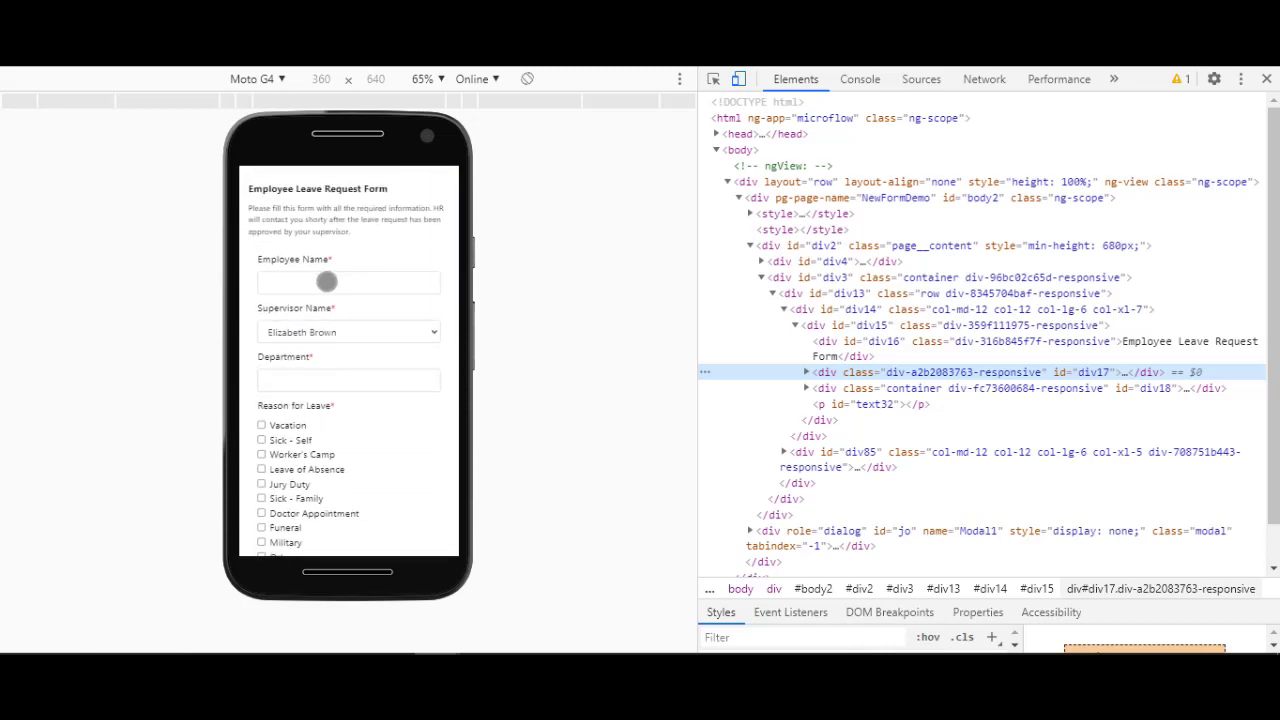
Enter an employee name and choose a different supervisor on the Moto G4 preview
click(323, 283)
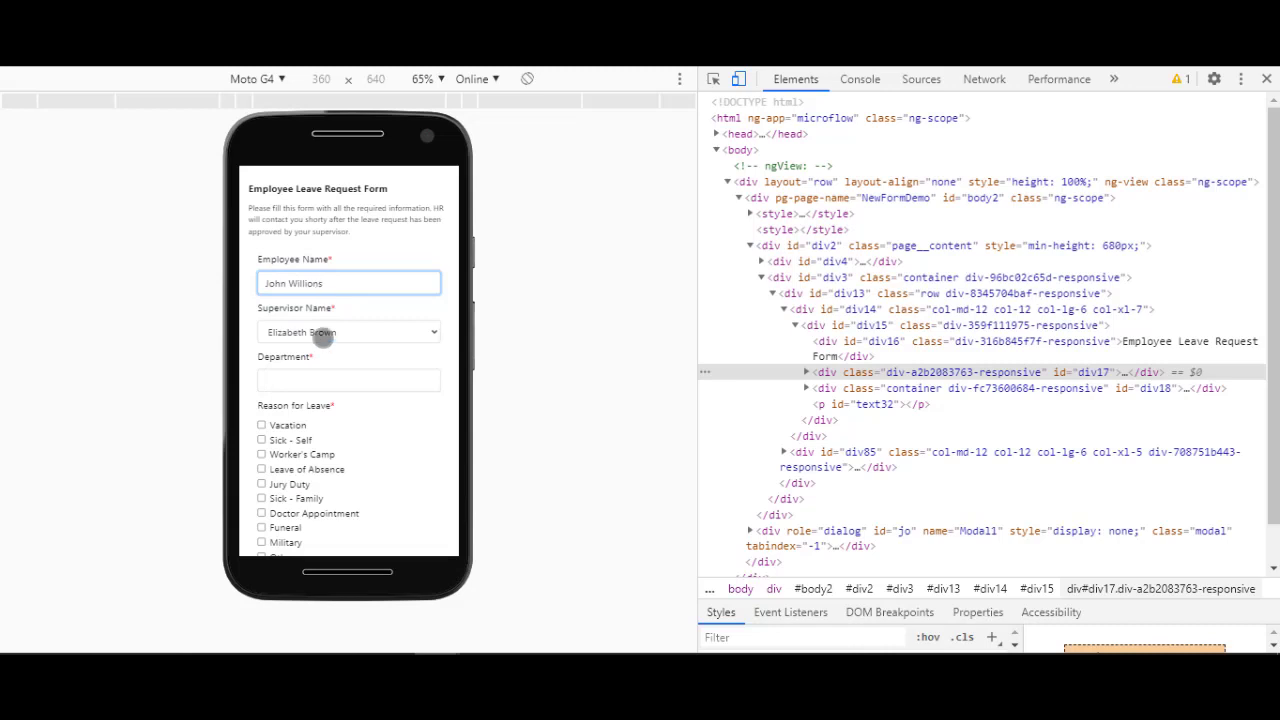
click(334, 333)
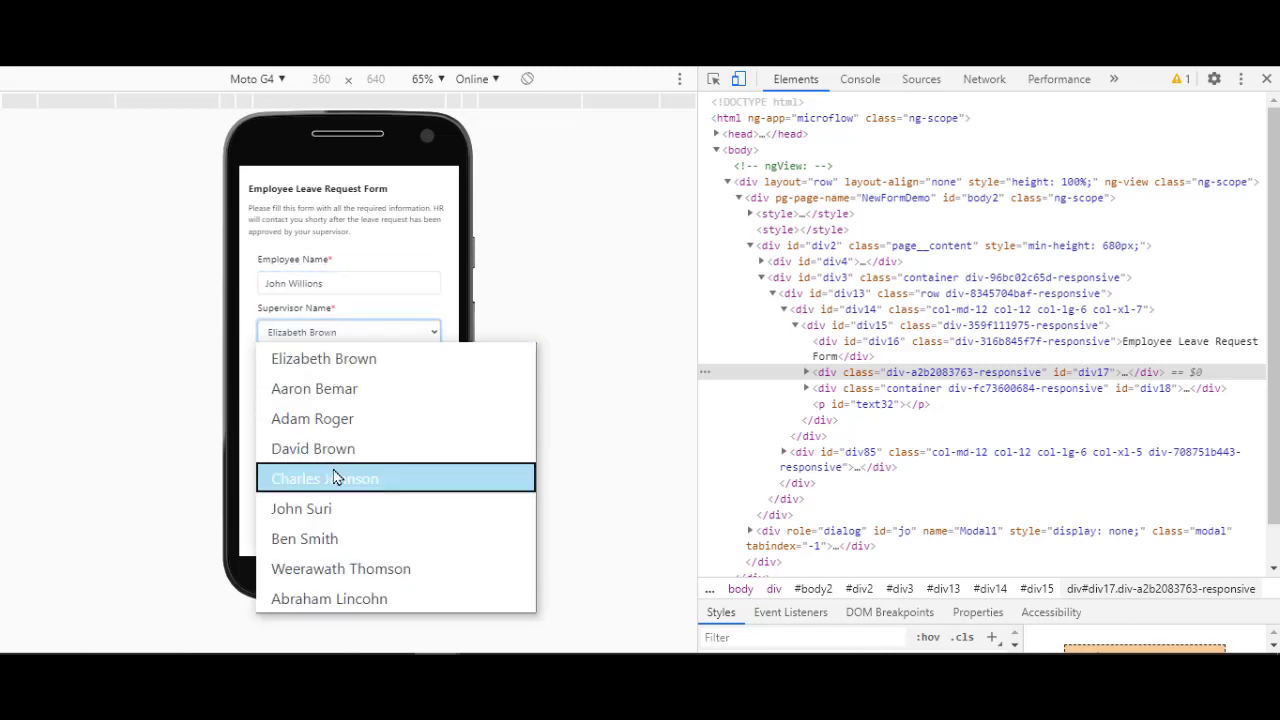
click(340, 477)
scroll(349, 389, down, 1)
scroll(346, 386, up, 2)
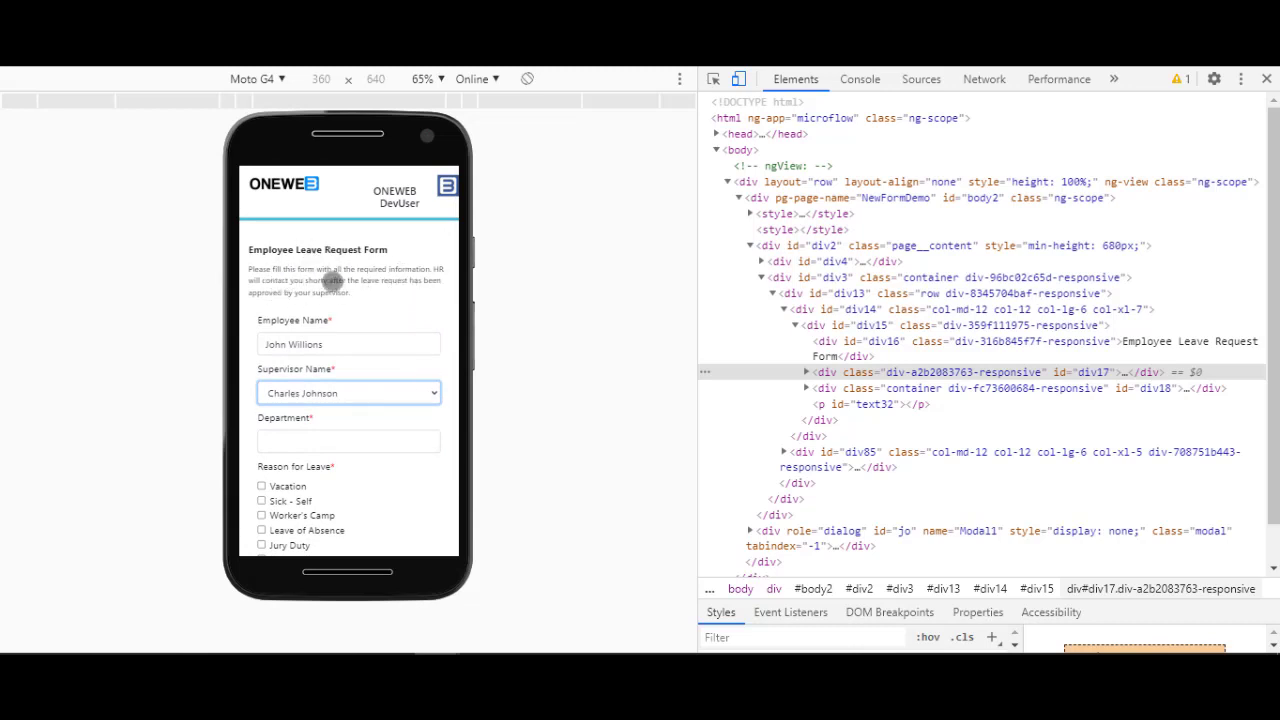
scroll(323, 374, down, 3)
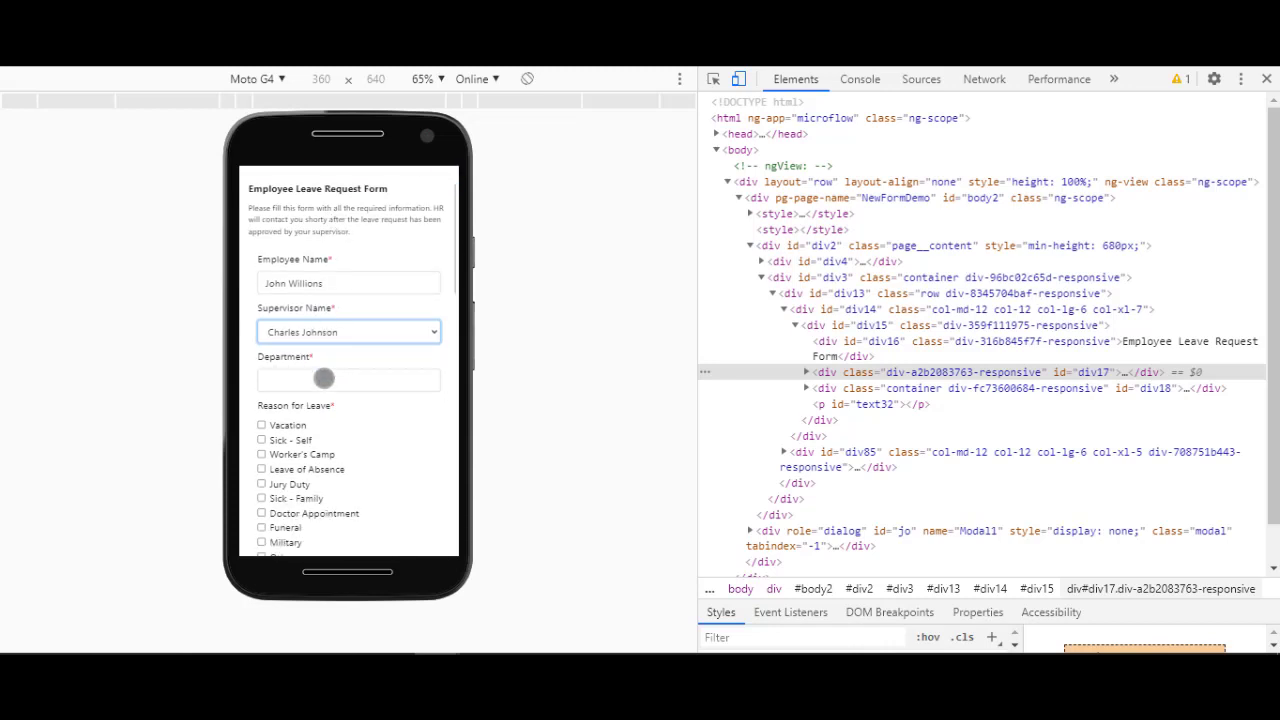
scroll(325, 350, down, 2)
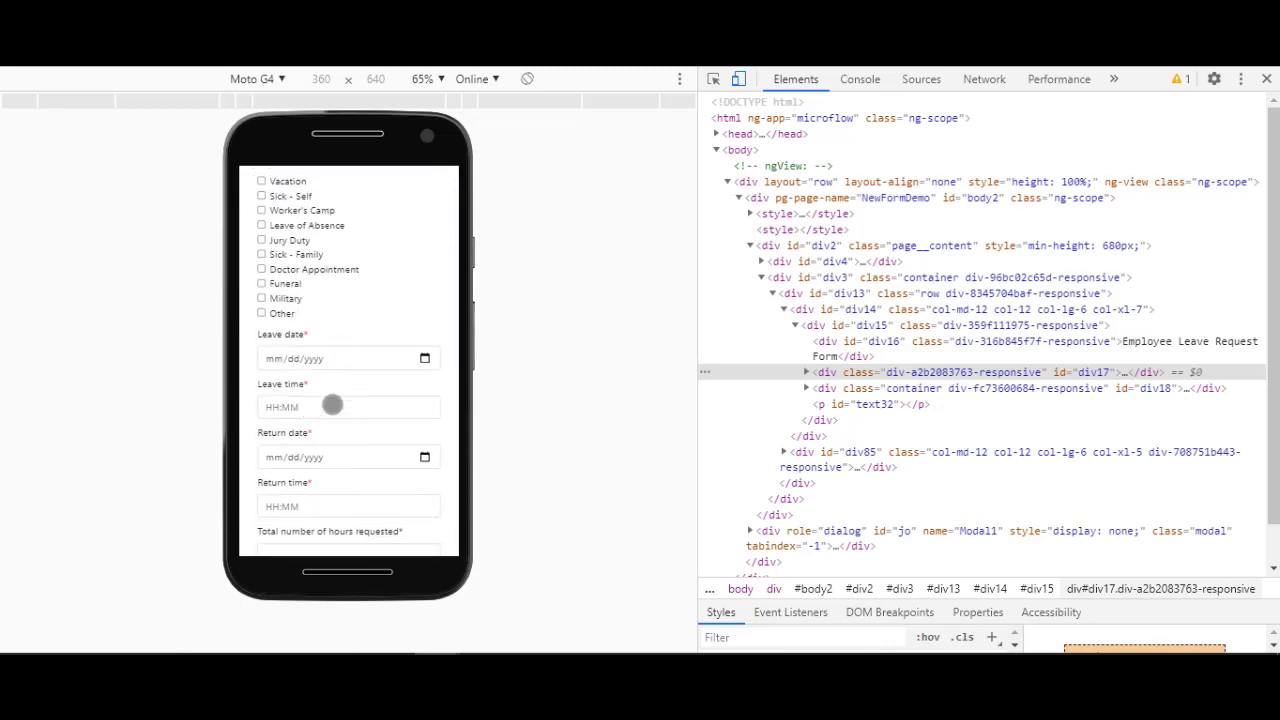
scroll(330, 430, down, 2)
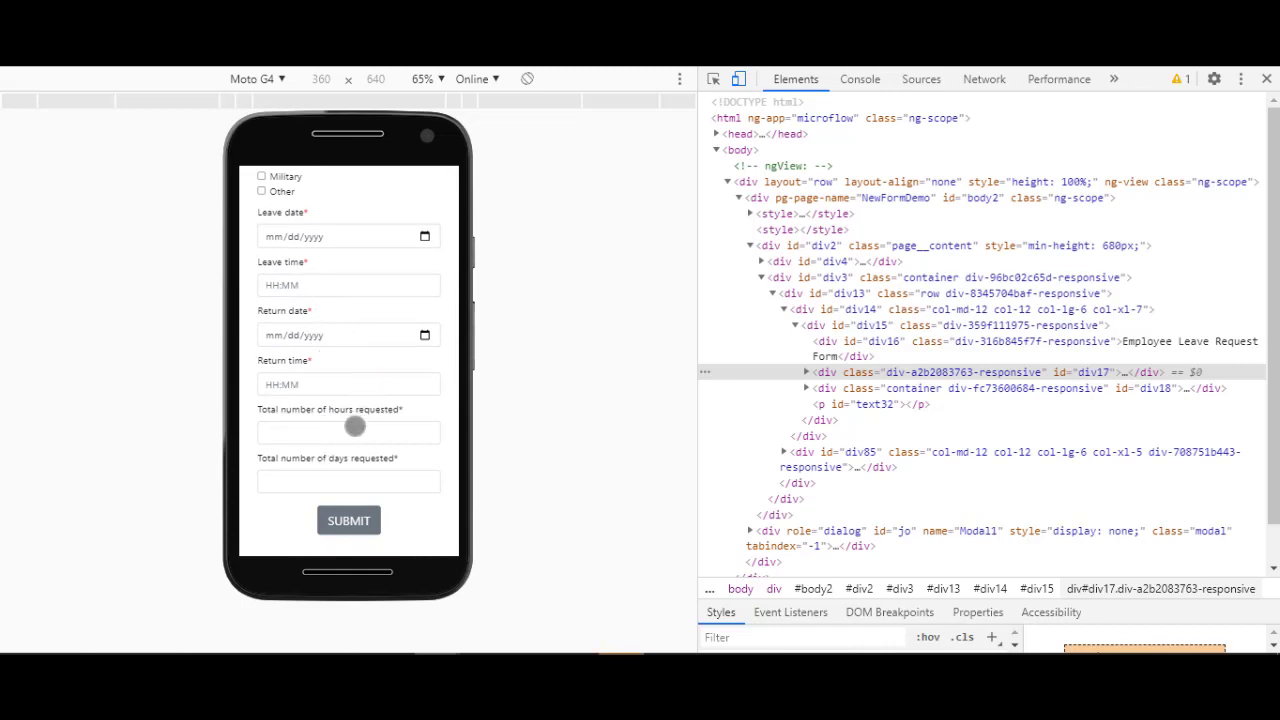
scroll(354, 427, down, 1)
scroll(352, 432, up, 1)
scroll(337, 434, up, 2)
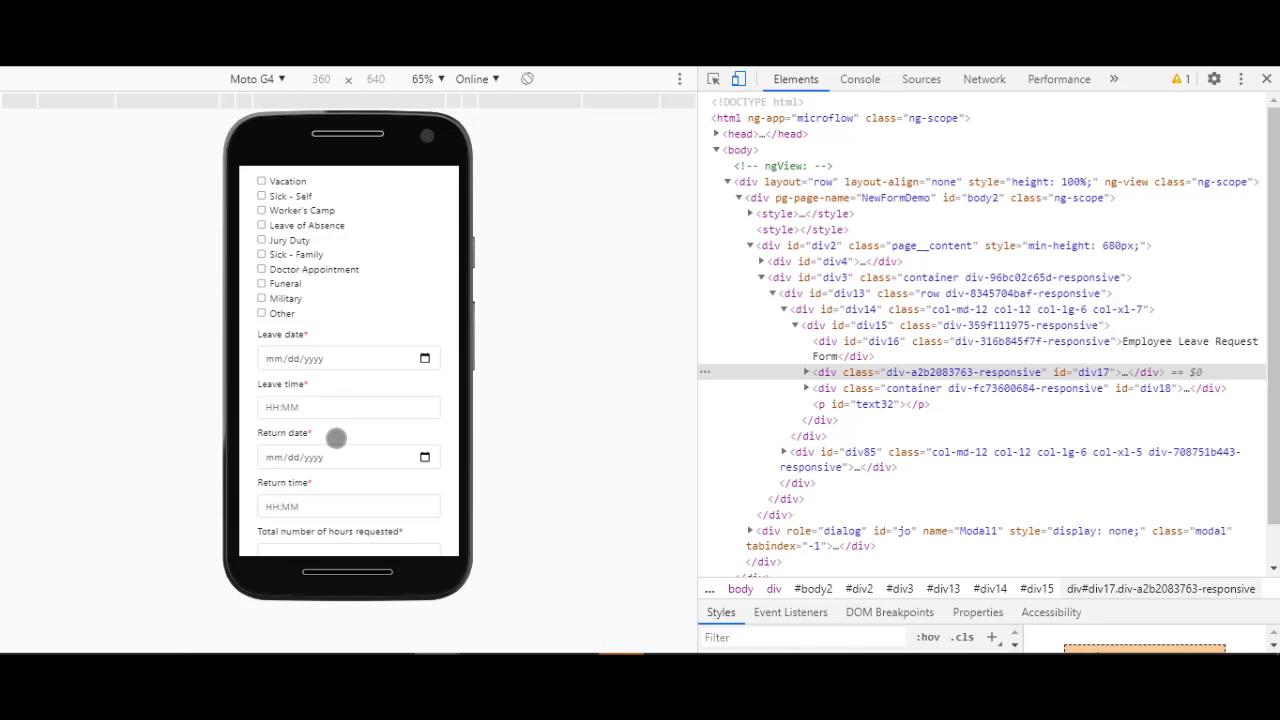
scroll(336, 437, up, 2)
click(255, 79)
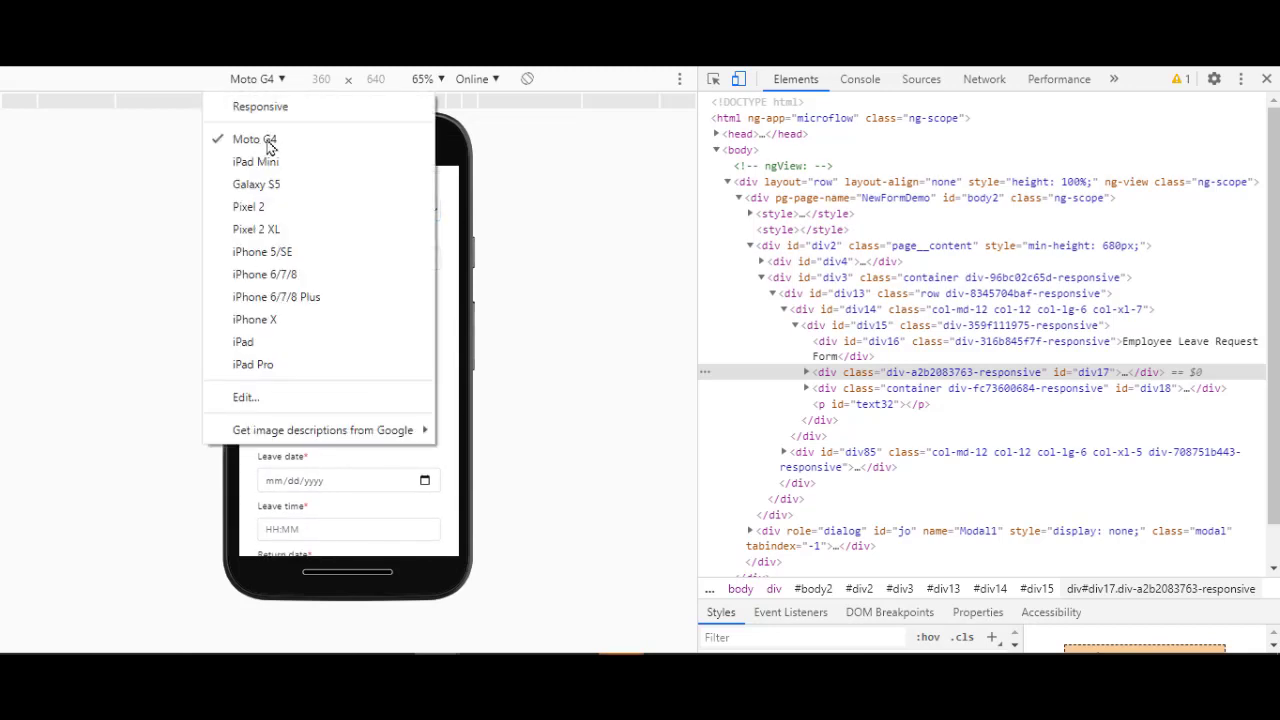
Switch the emulated device to iPhone 6/7/8 (375 × 667)
click(265, 274)
scroll(333, 390, up, 1)
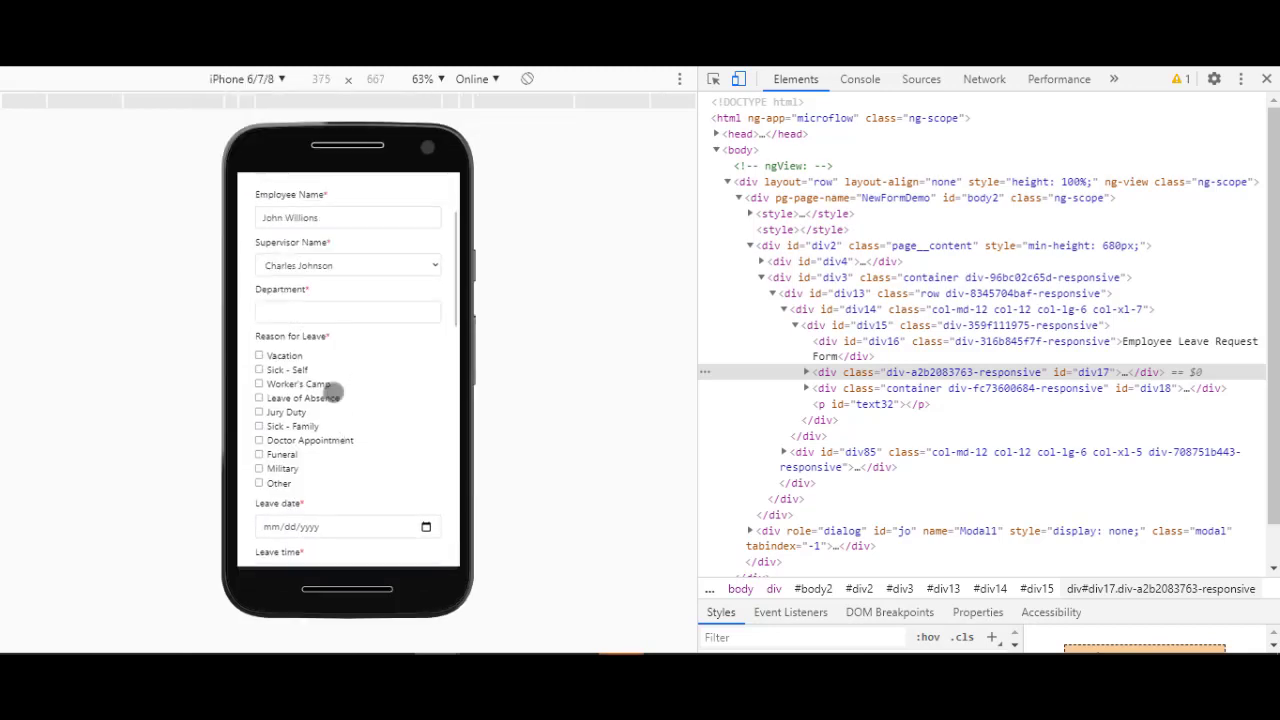
scroll(337, 386, up, 2)
scroll(351, 391, down, 1)
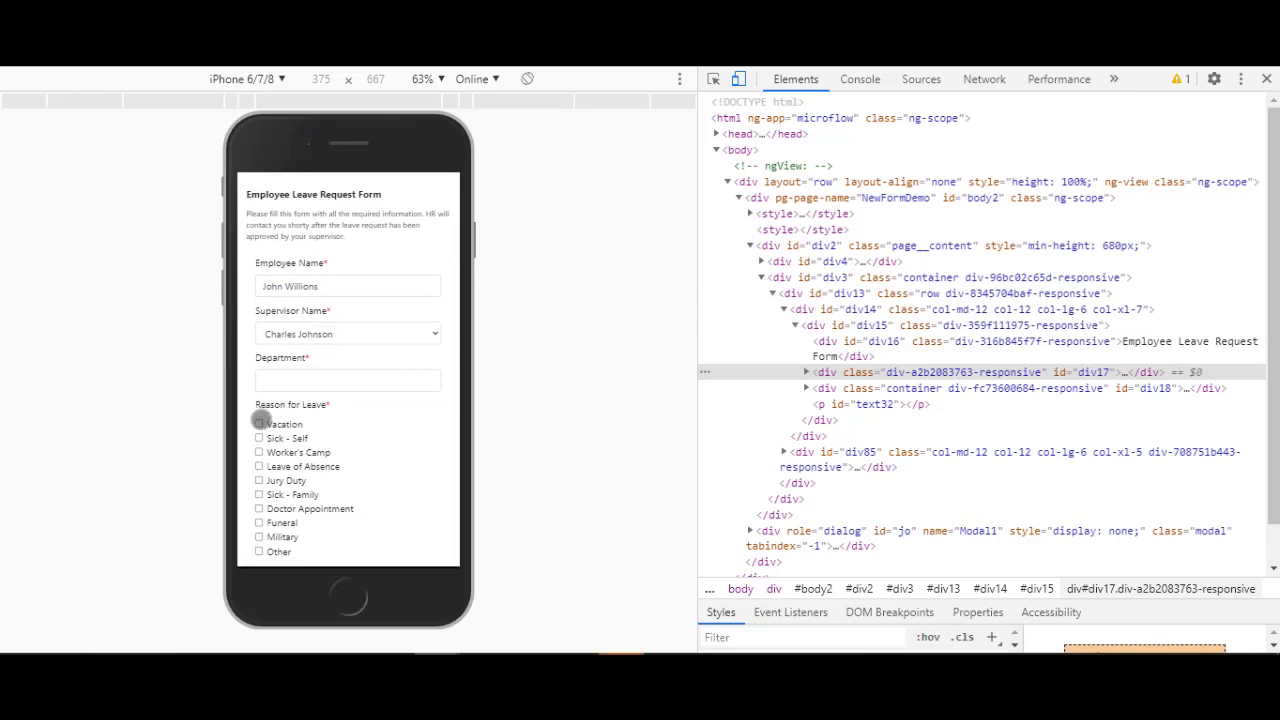
Tick Vacation as the leave reason and set the leave date to 07/09/2020
click(260, 424)
scroll(320, 478, down, 4)
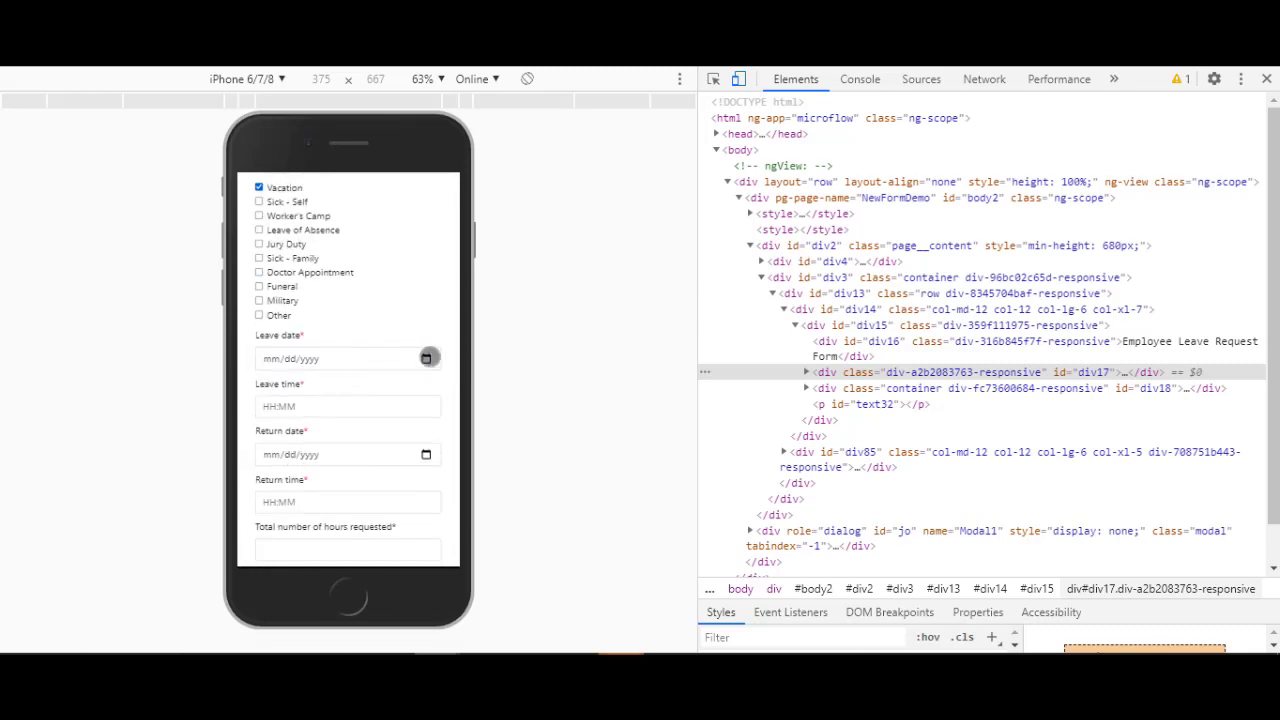
click(427, 357)
click(373, 479)
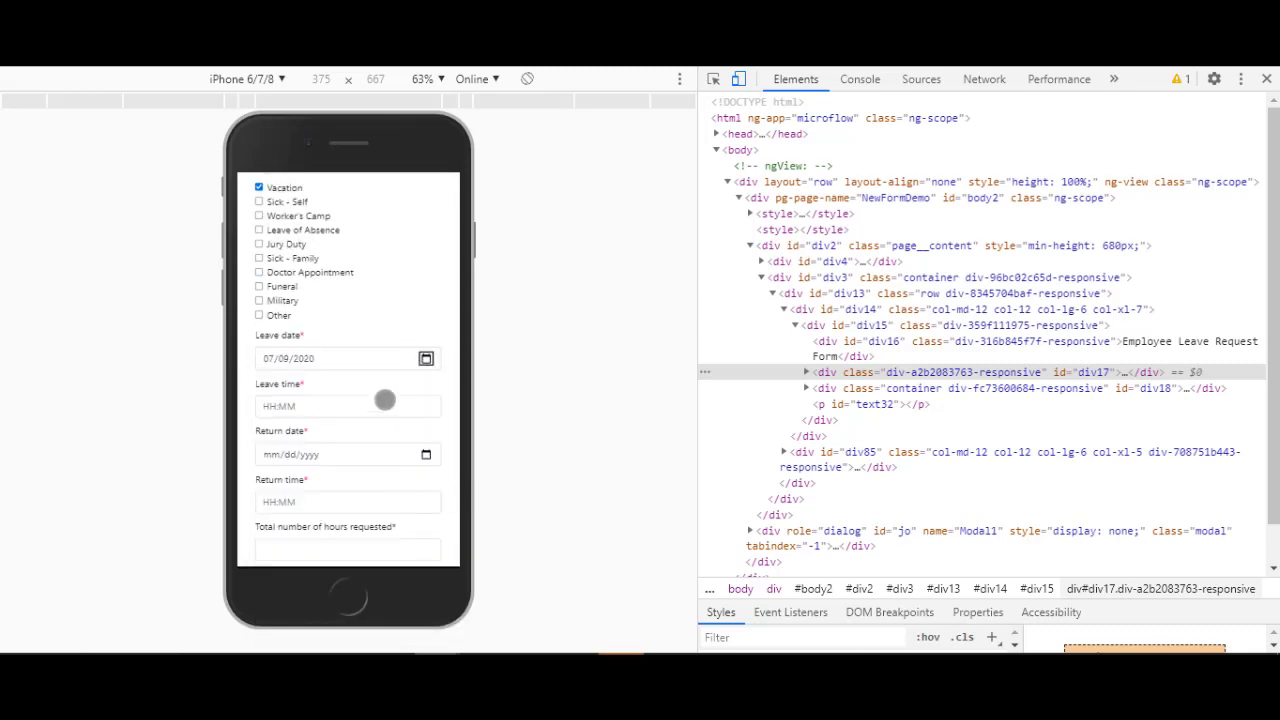
scroll(385, 400, down, 5)
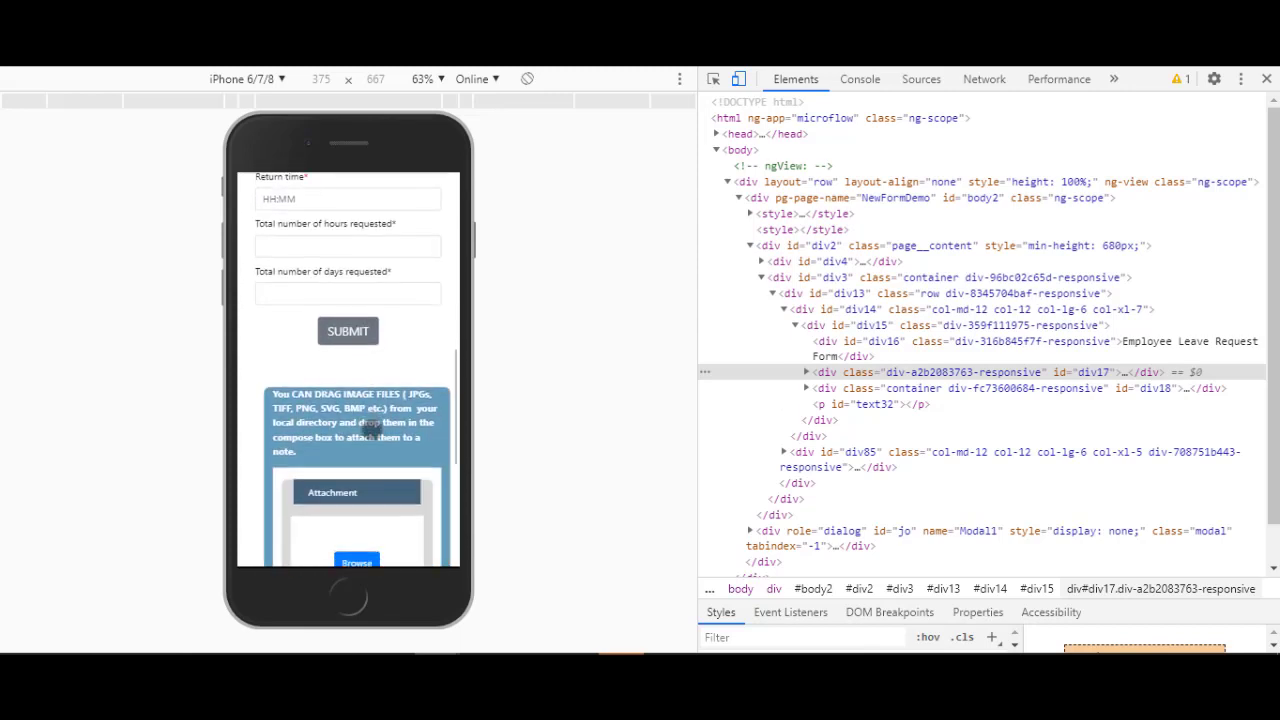
scroll(368, 432, down, 4)
scroll(371, 452, up, 4)
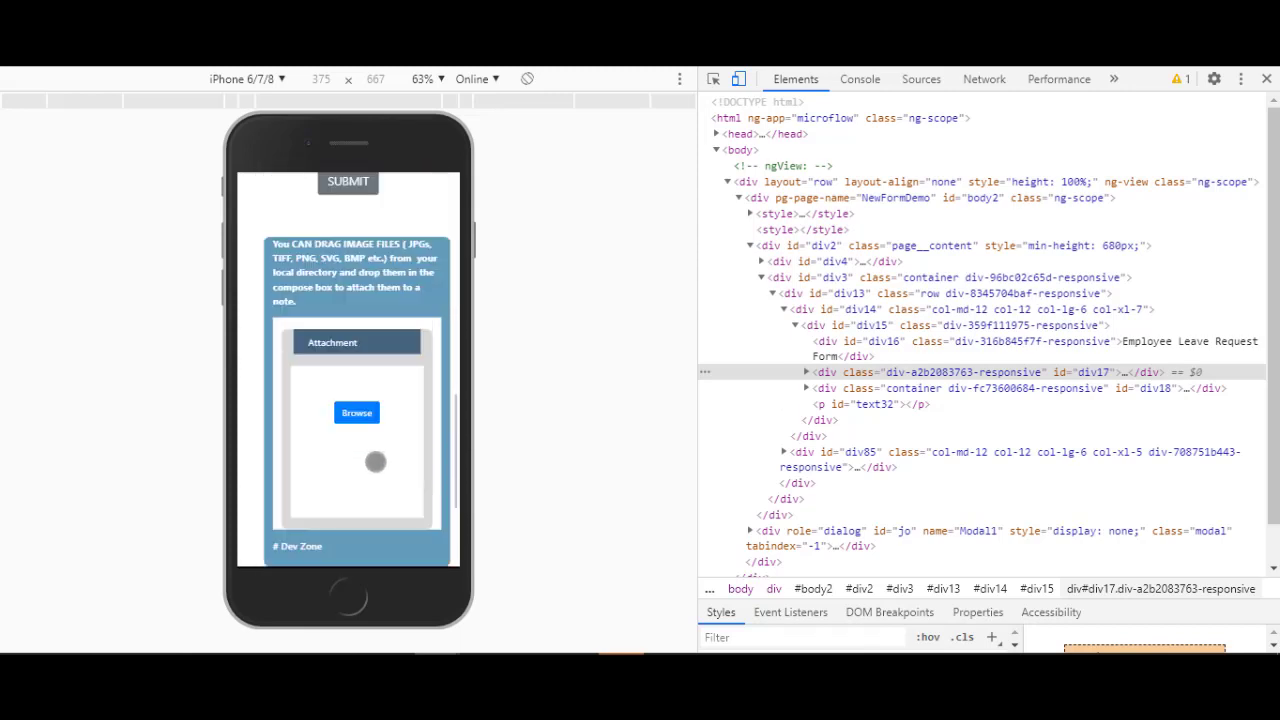
click(262, 79)
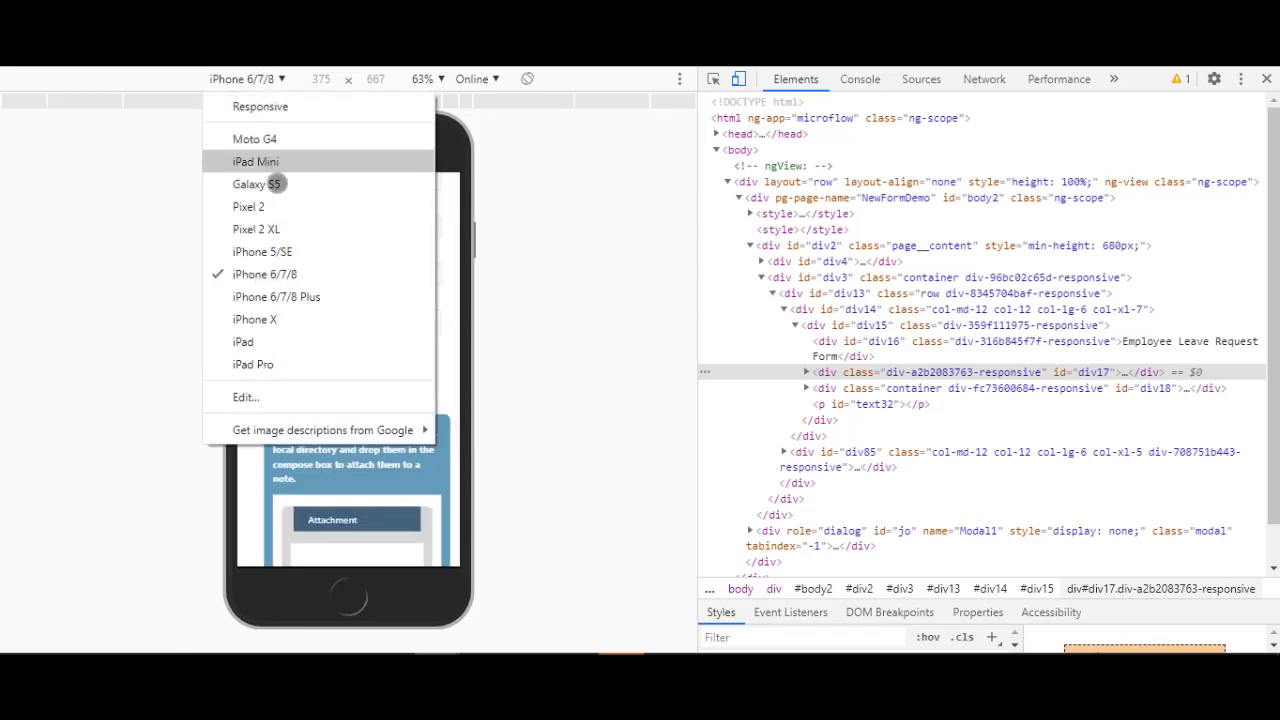
Preview the form on an emulated iPad, then close DevTools to view it full width
click(260, 341)
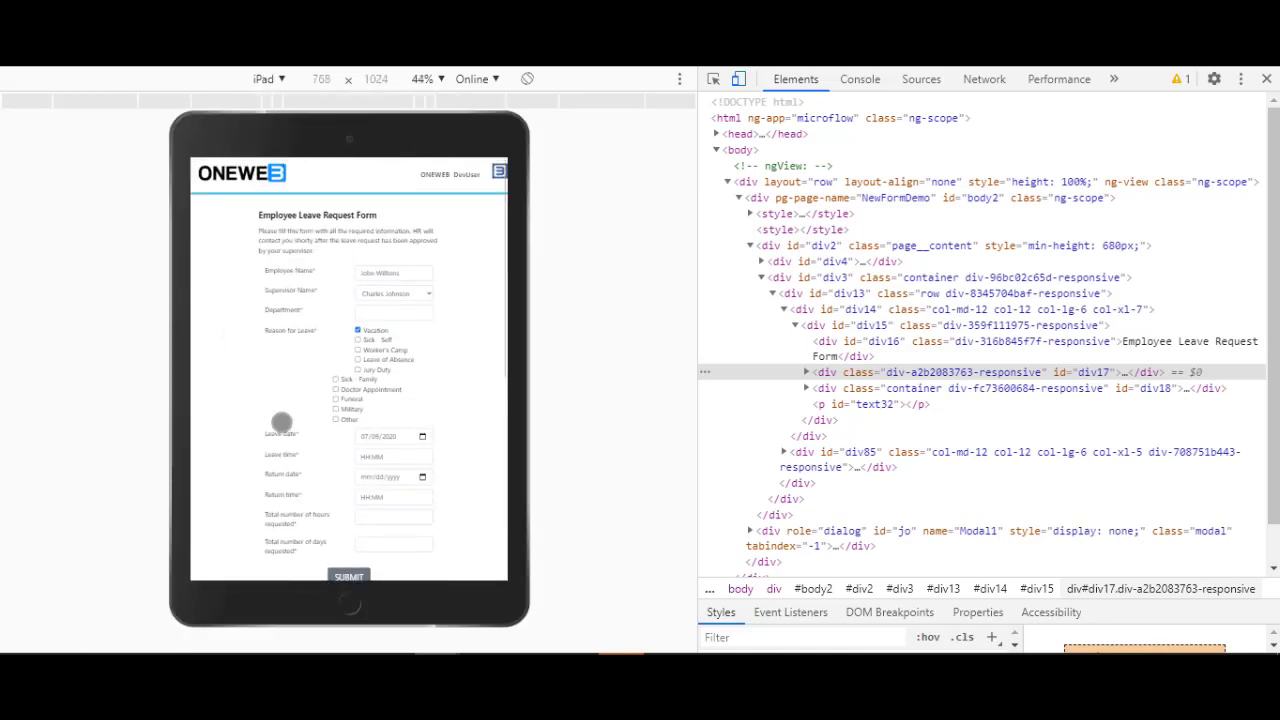
scroll(344, 250, down, 6)
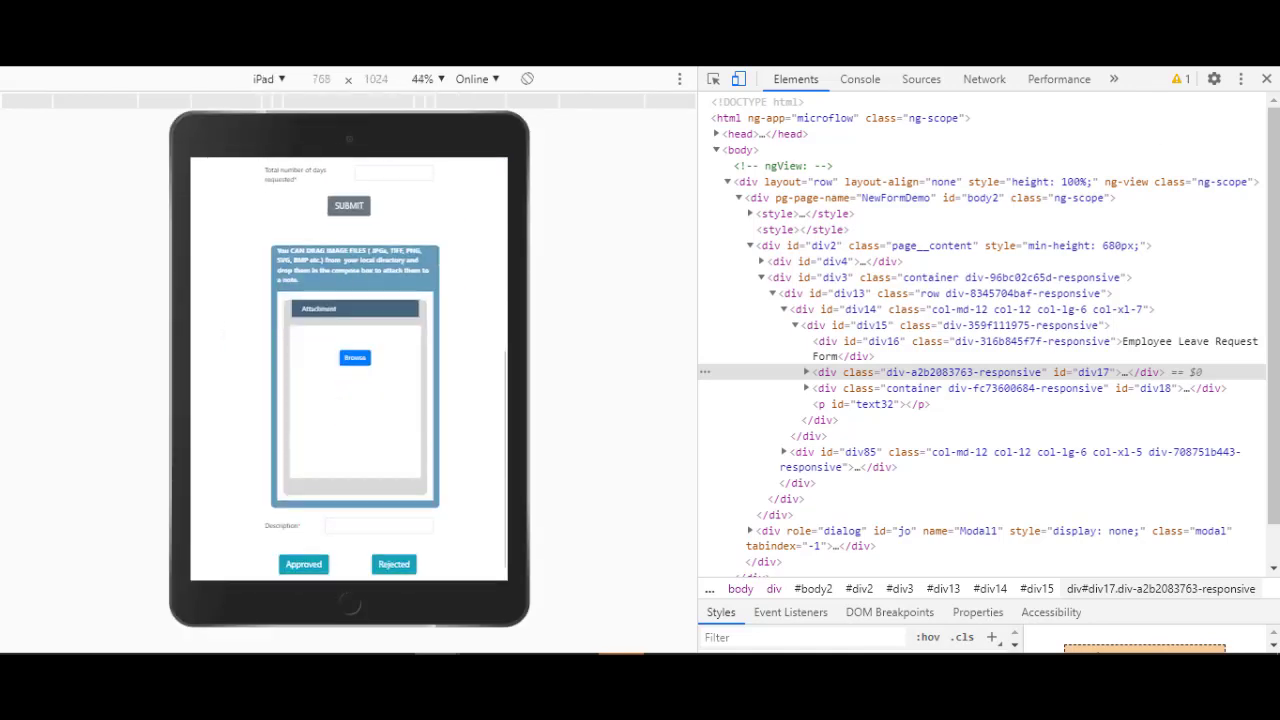
click(1267, 78)
scroll(442, 344, down, 2)
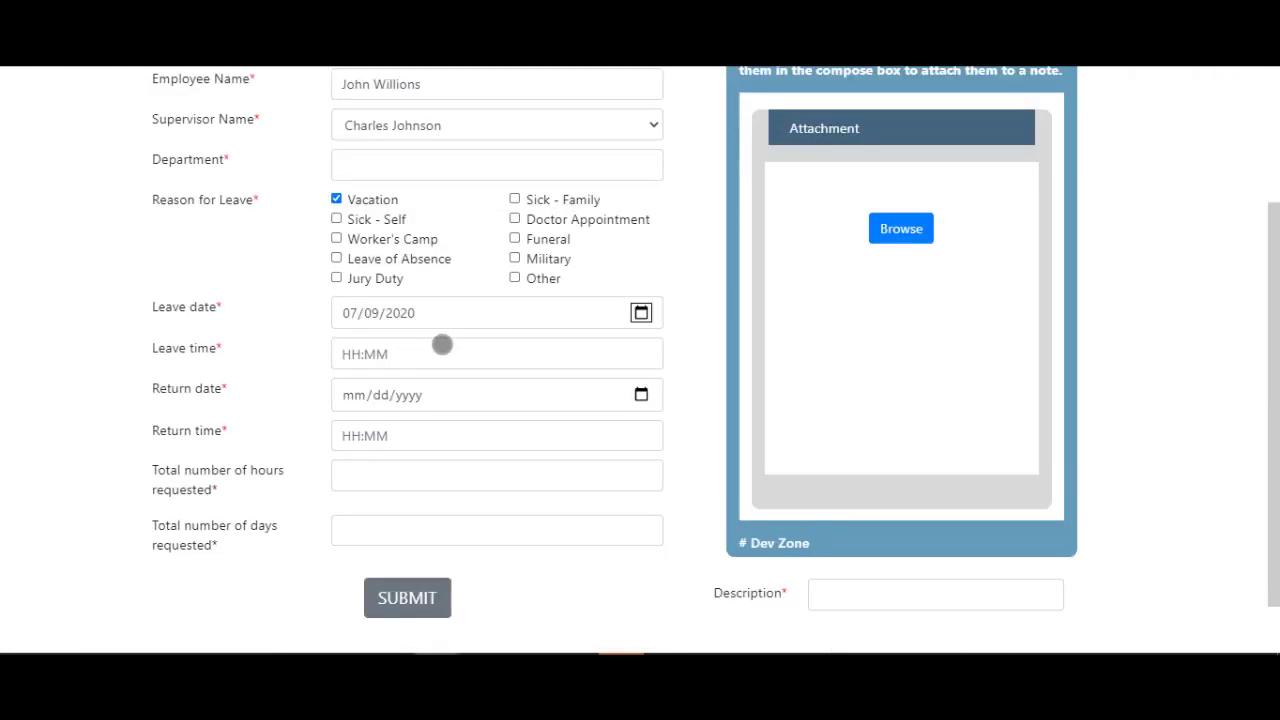
scroll(440, 360, down, 1)
scroll(437, 375, up, 4)
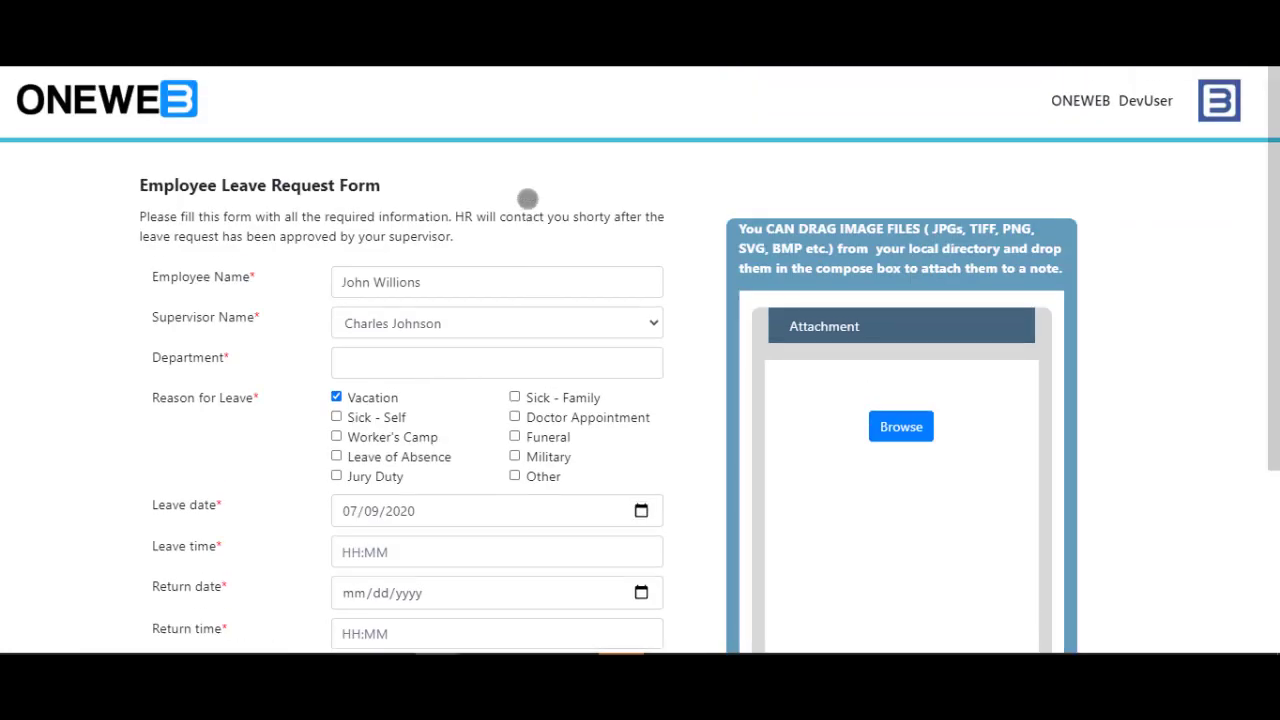
Resize a Responsive viewport to watch the form switch between two and one columns
right_click(527, 199)
click(599, 493)
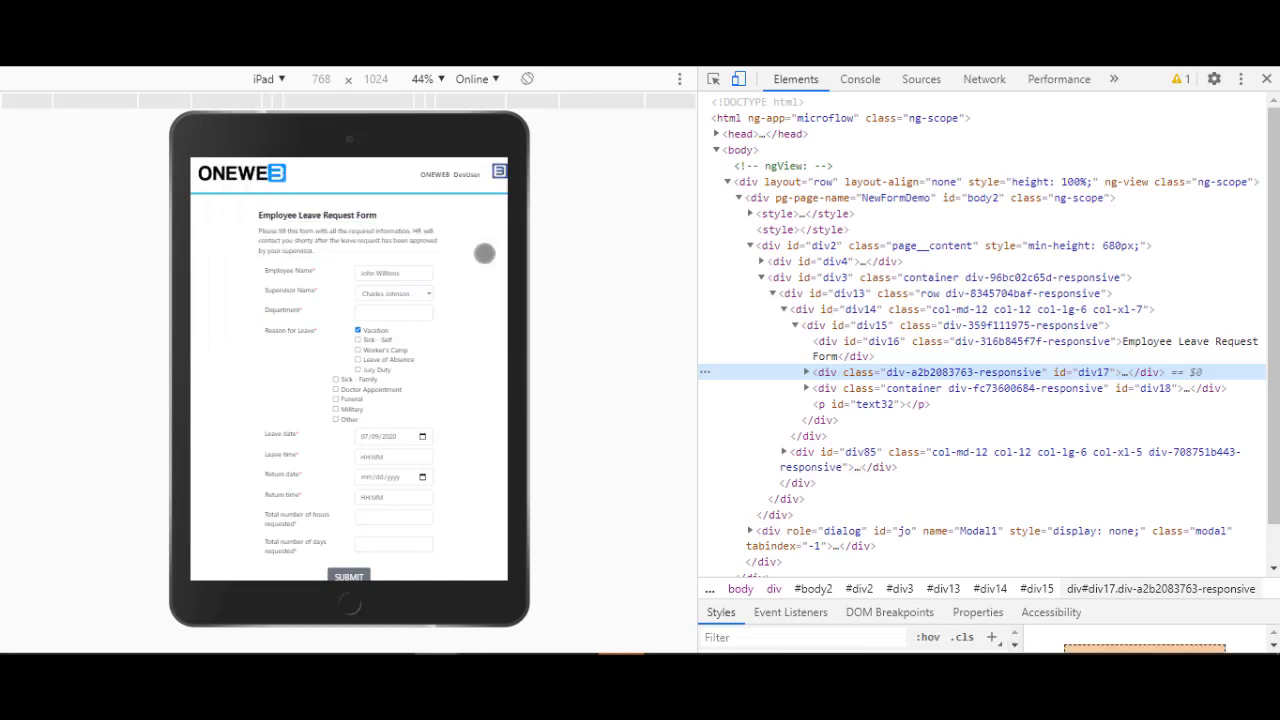
click(266, 78)
click(259, 104)
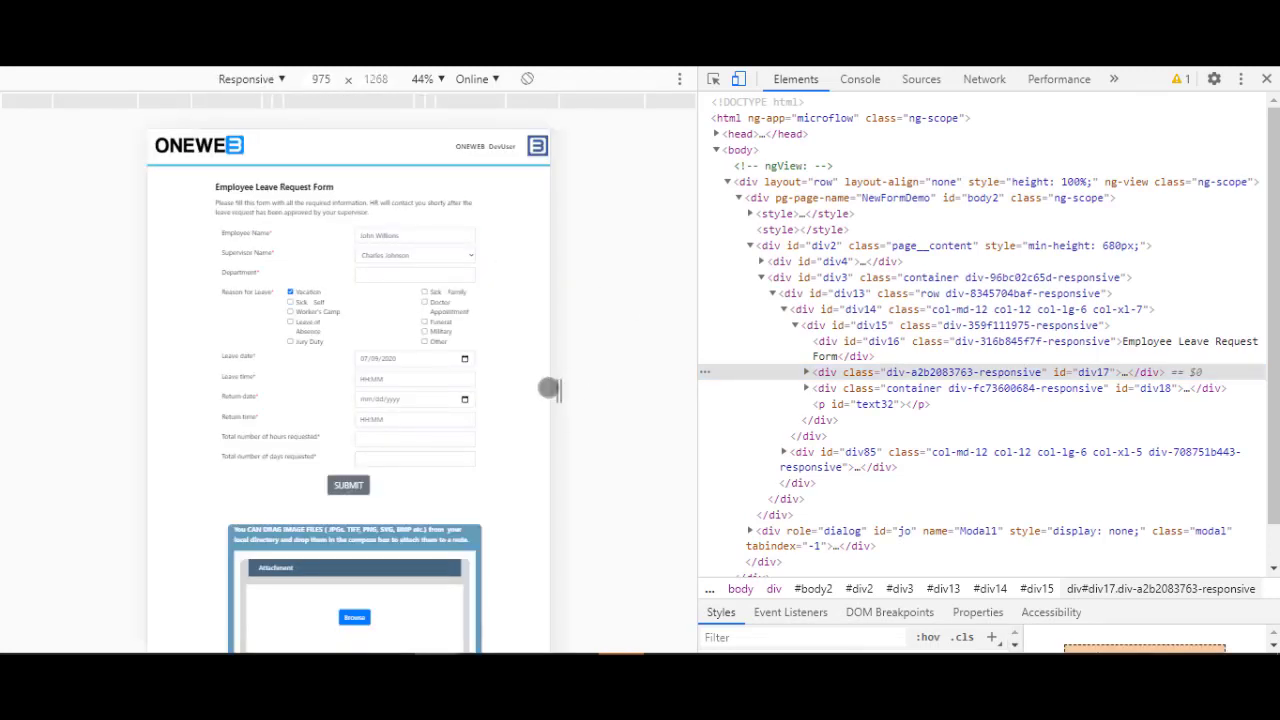
drag(557, 390, 766, 423)
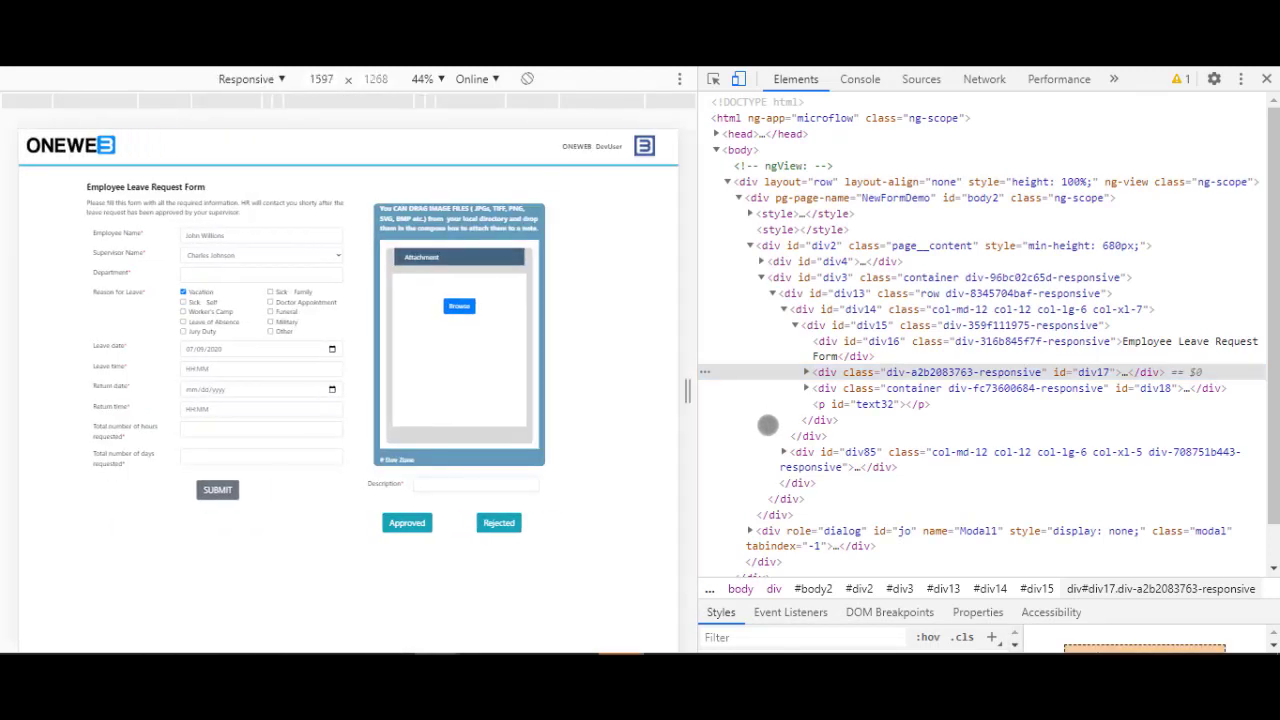
mouse_move(670, 419)
mouse_down()
mouse_move(629, 408)
mouse_move(676, 413)
mouse_up()
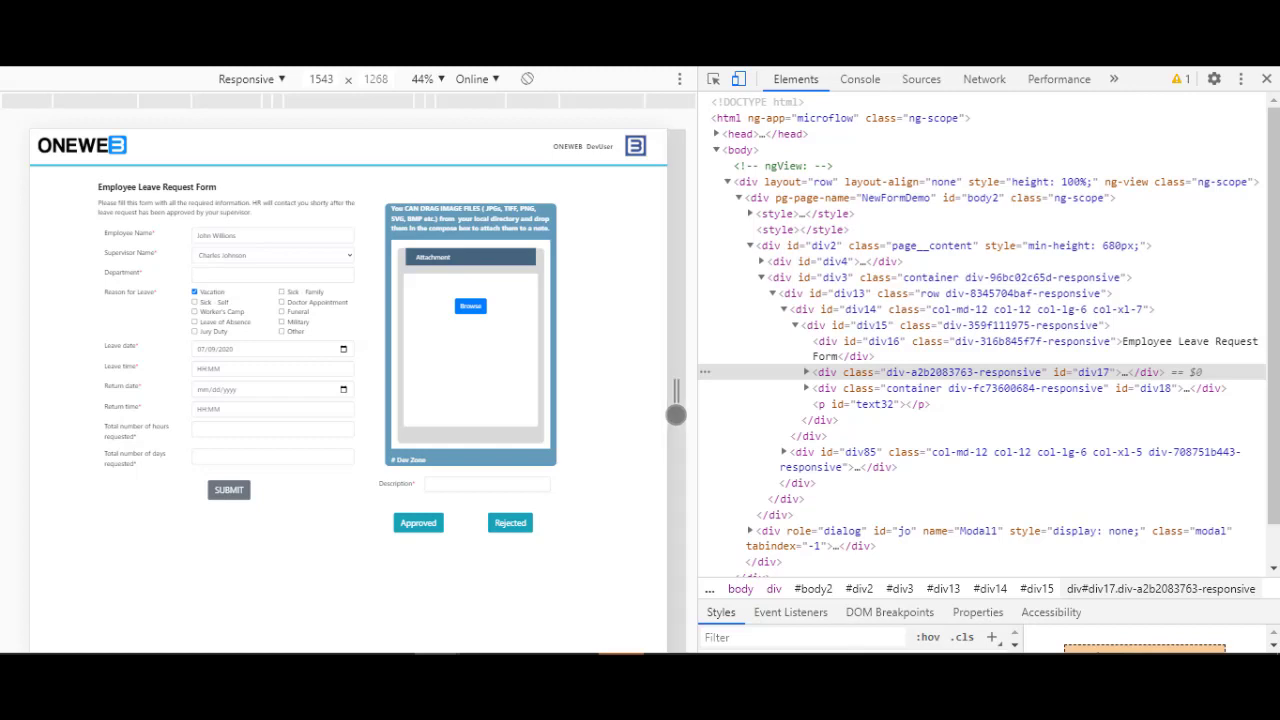
click(1268, 80)
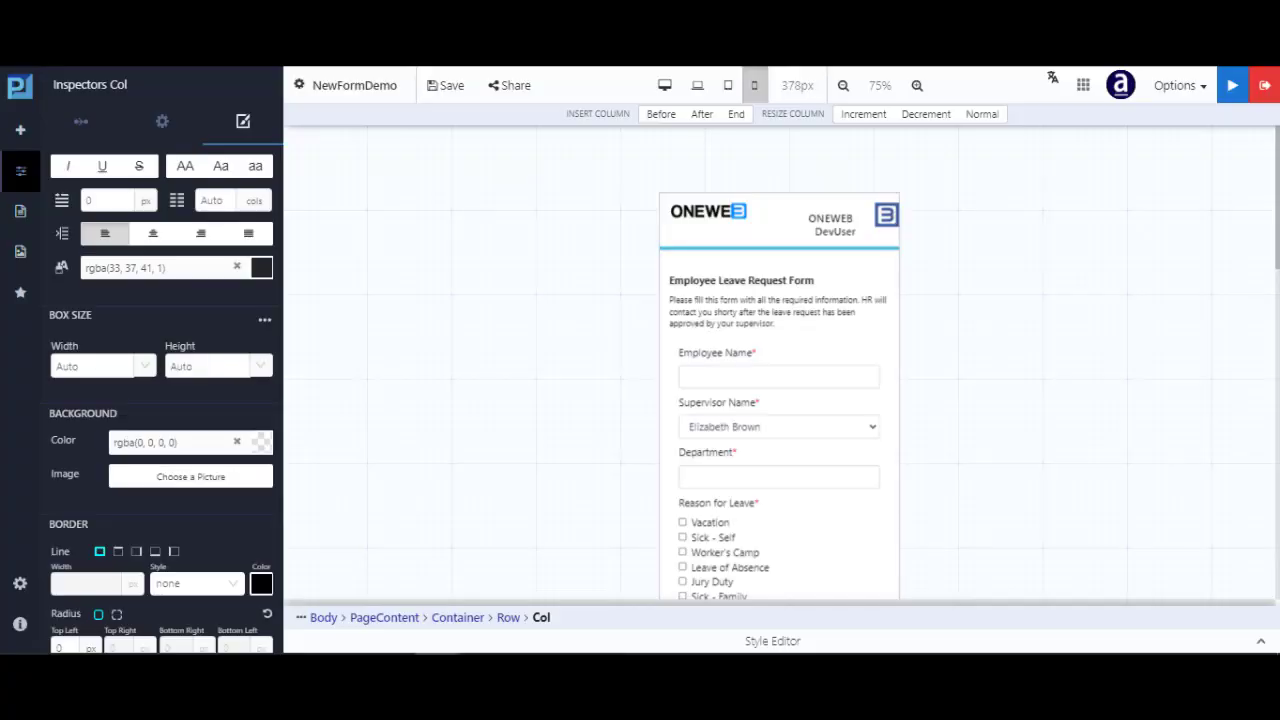
click(665, 86)
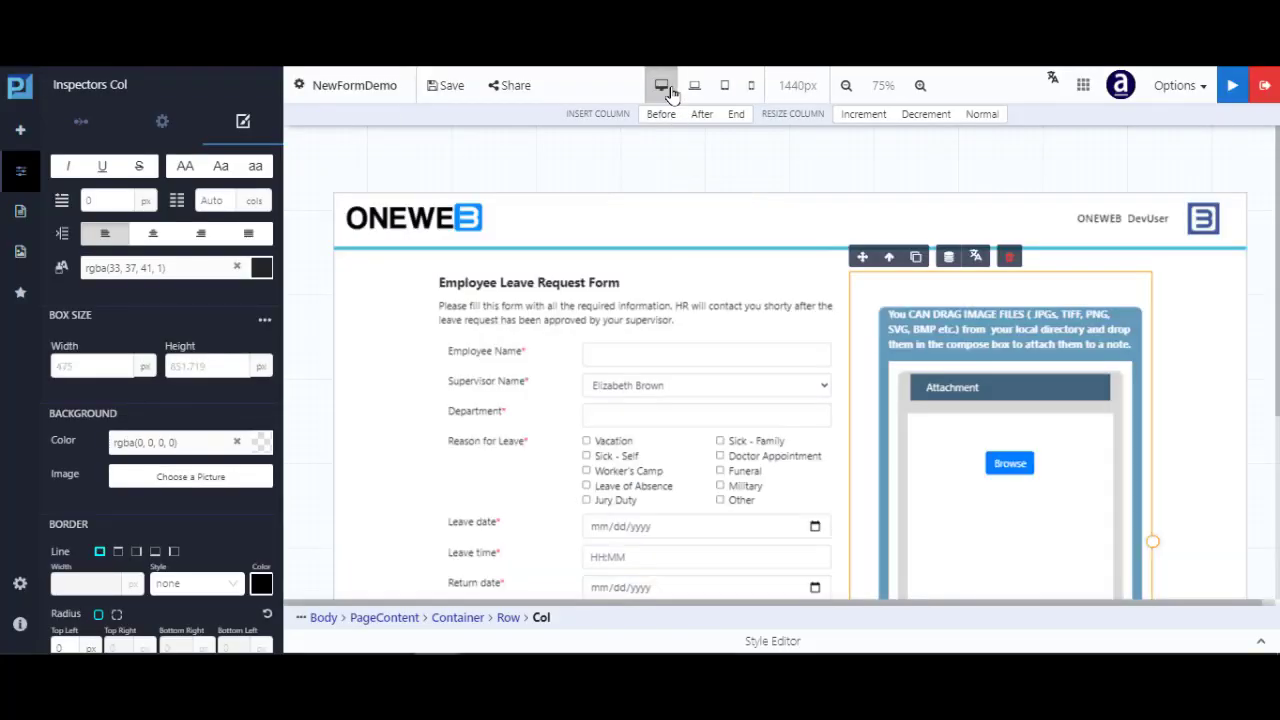
scroll(600, 330, down, 2)
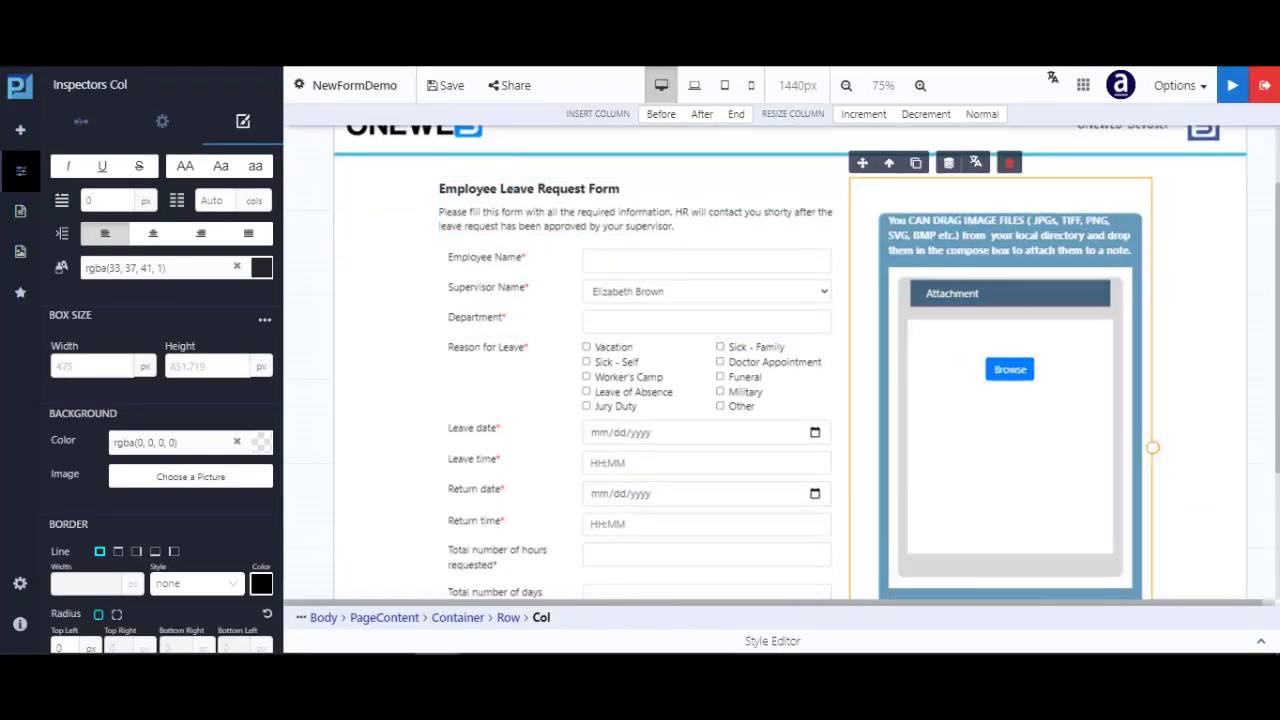
click(1259, 645)
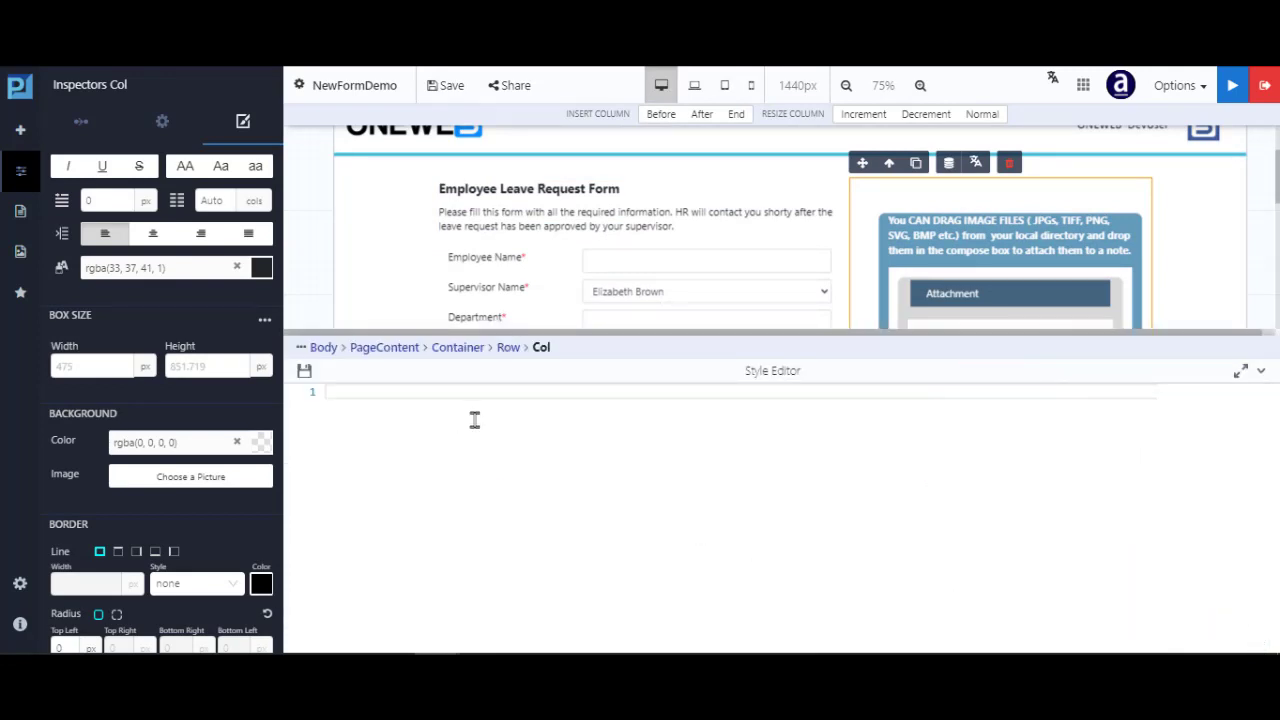
click(752, 88)
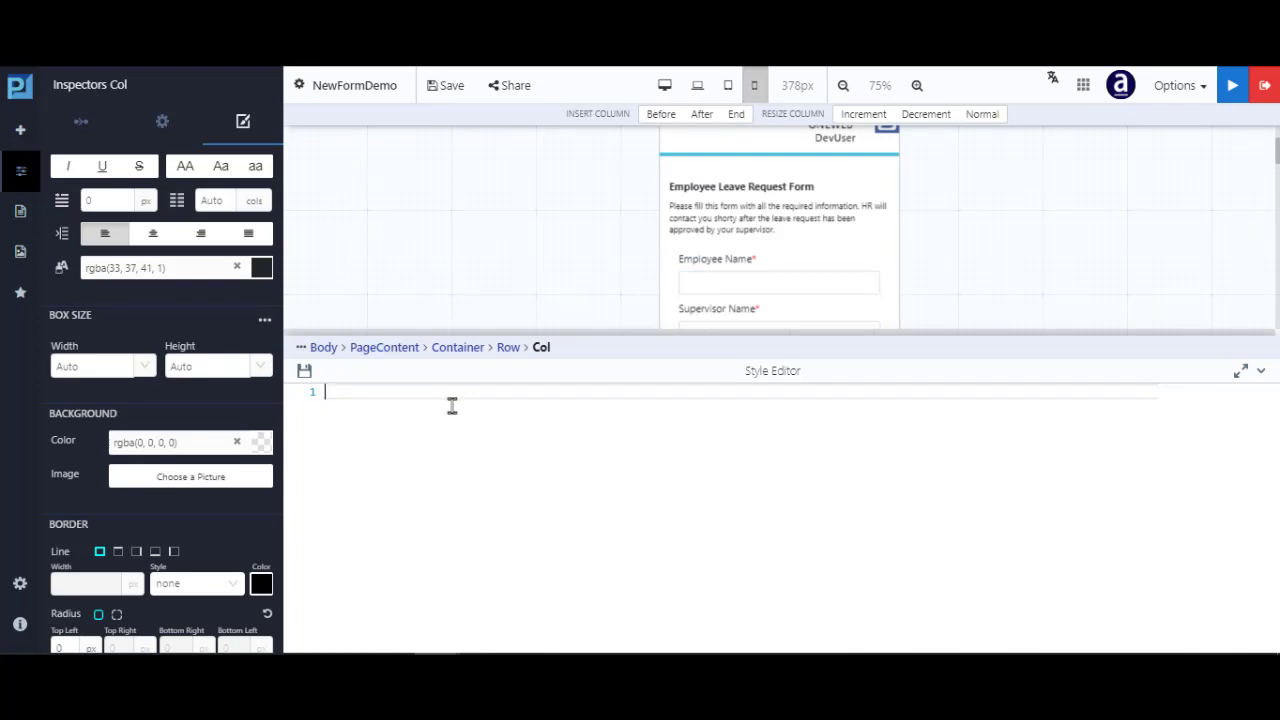
text(@media only screen and (max-width: 600px) {   body {     background-color: lightblue;   } })
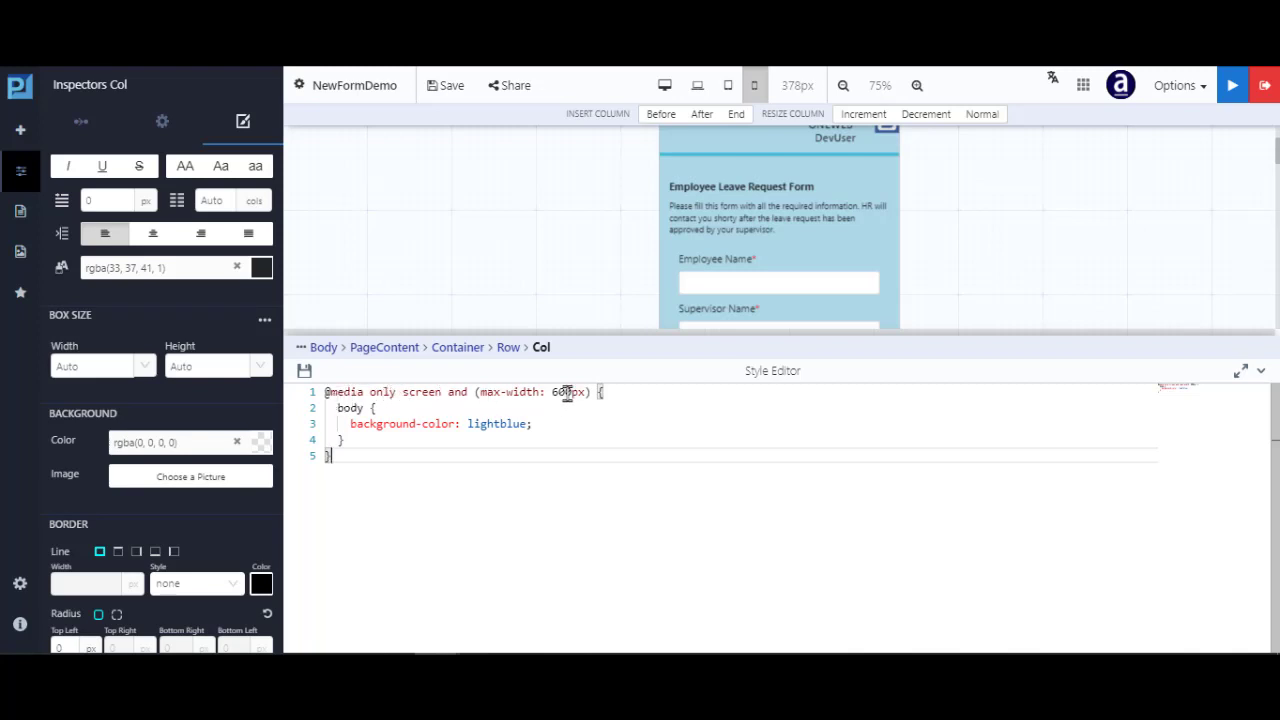
Close the Style Editor and check the form stays white at desktop, laptop HD and tablet widths
click(665, 87)
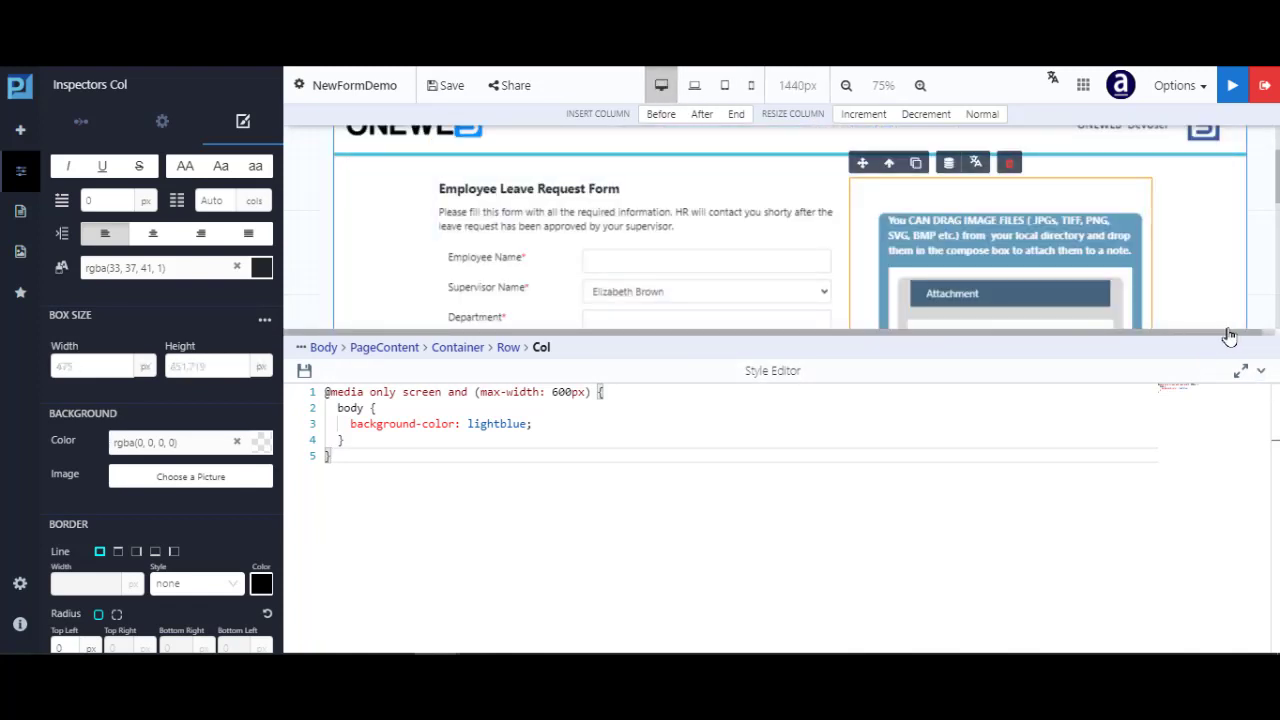
click(1263, 373)
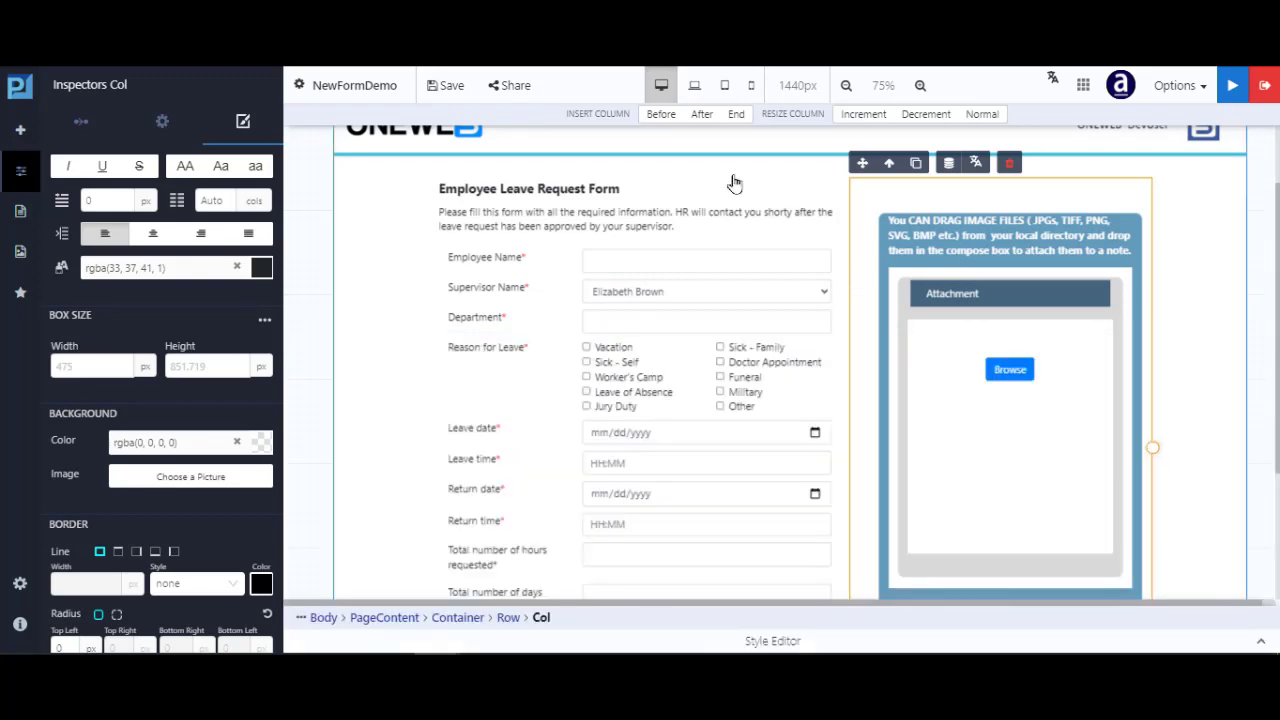
click(695, 88)
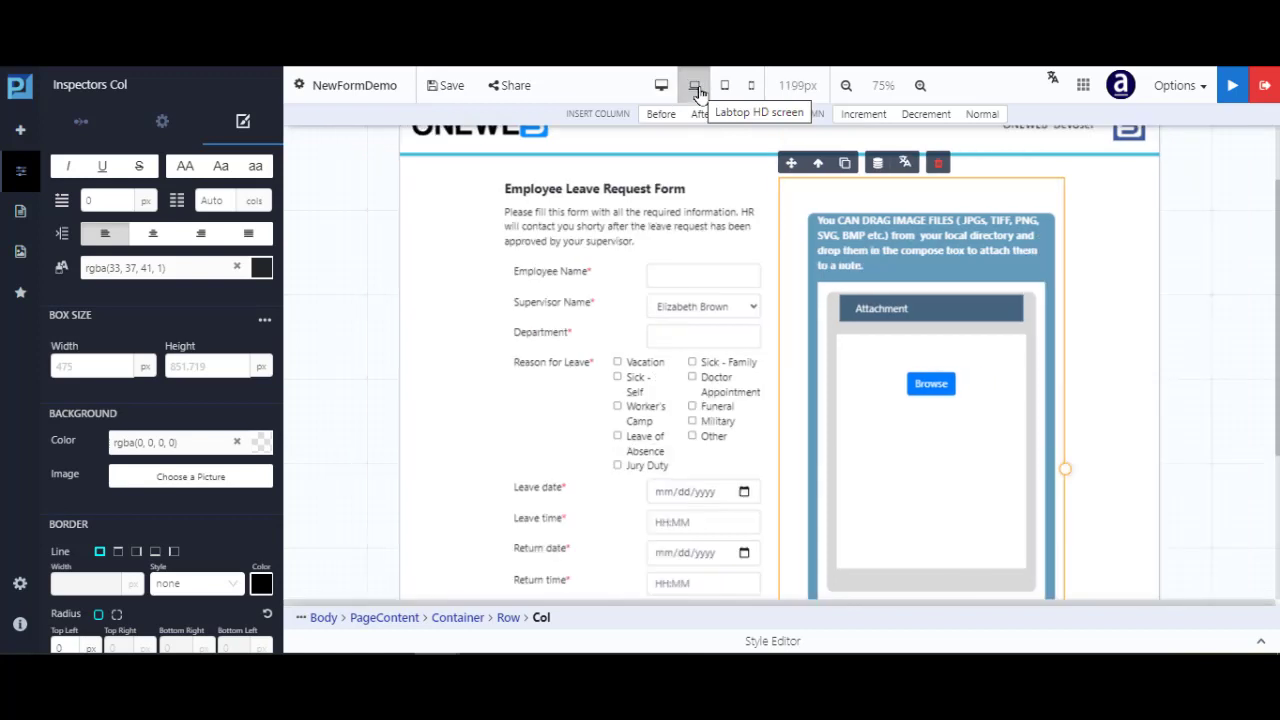
click(728, 87)
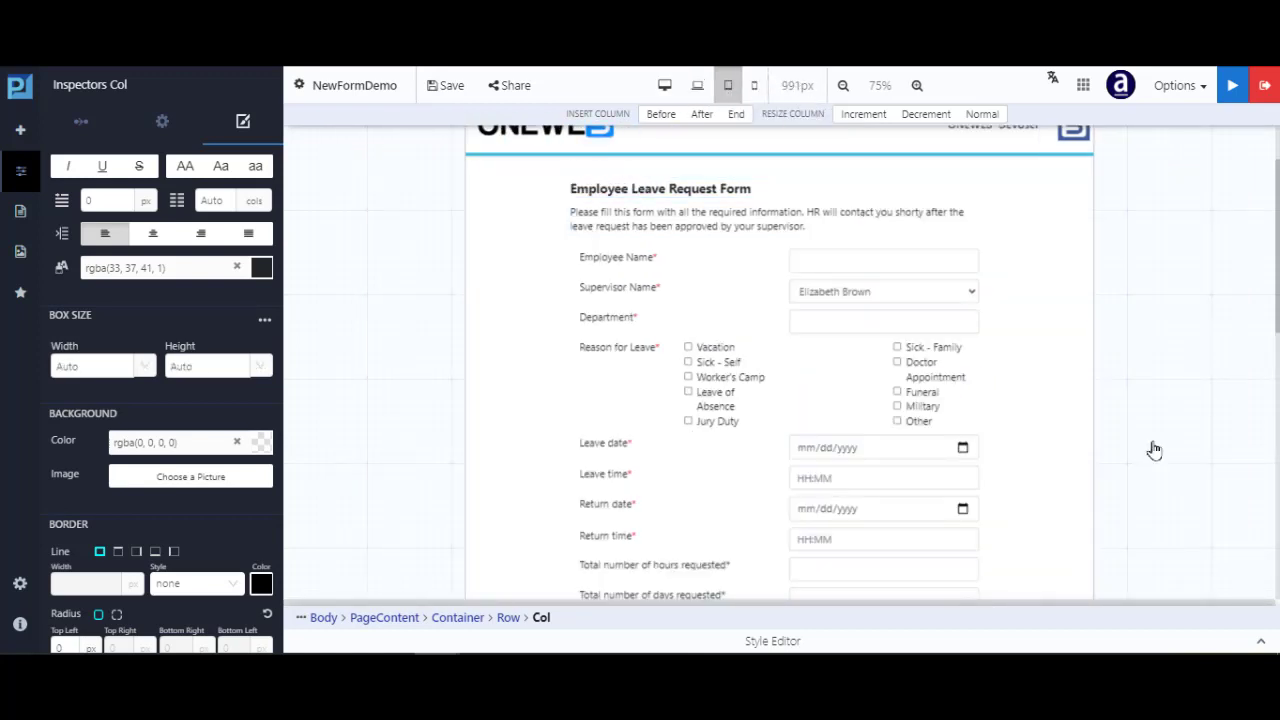
scroll(783, 279, up, 1)
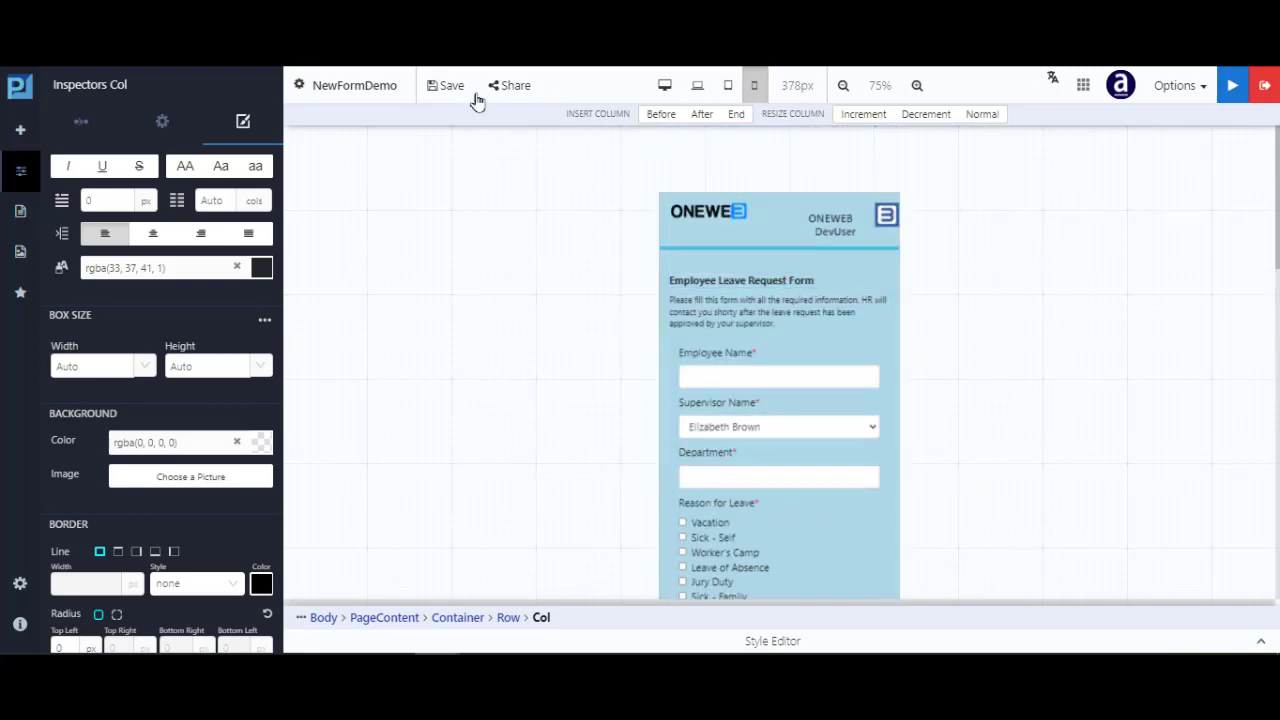
Save and build NewFormDemo, then open the published app in DevTools
click(1232, 86)
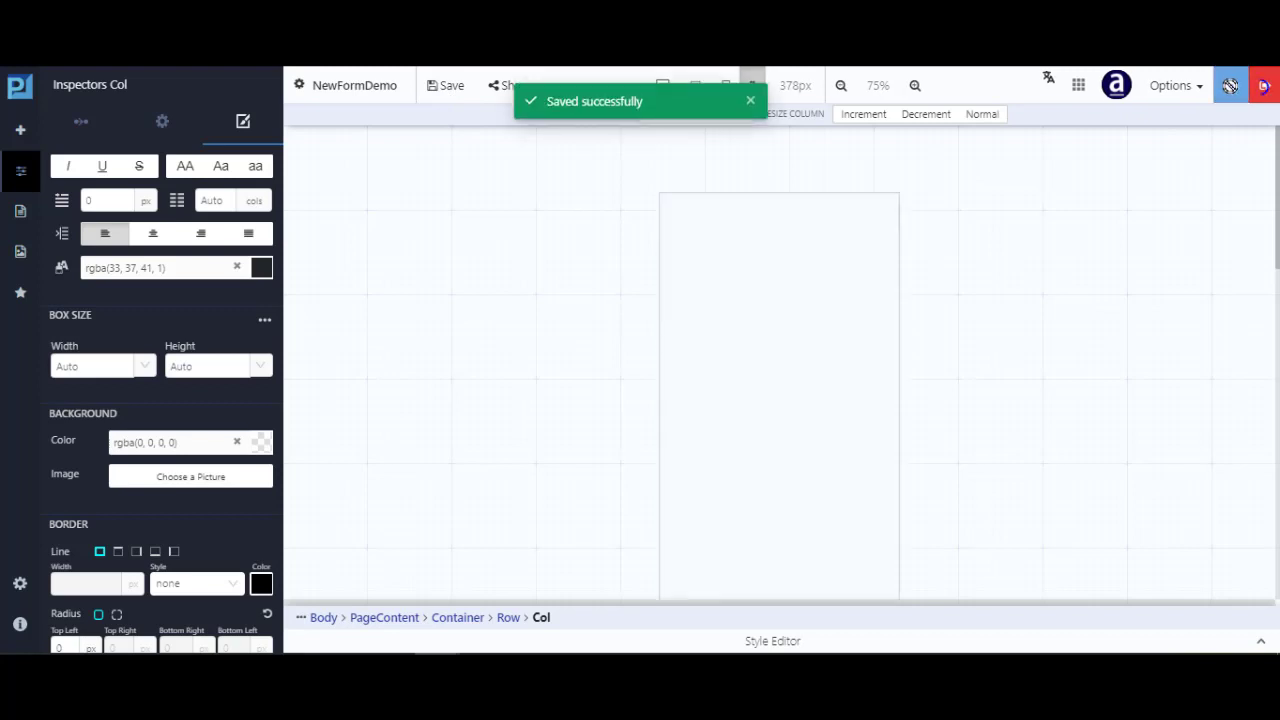
click(1051, 127)
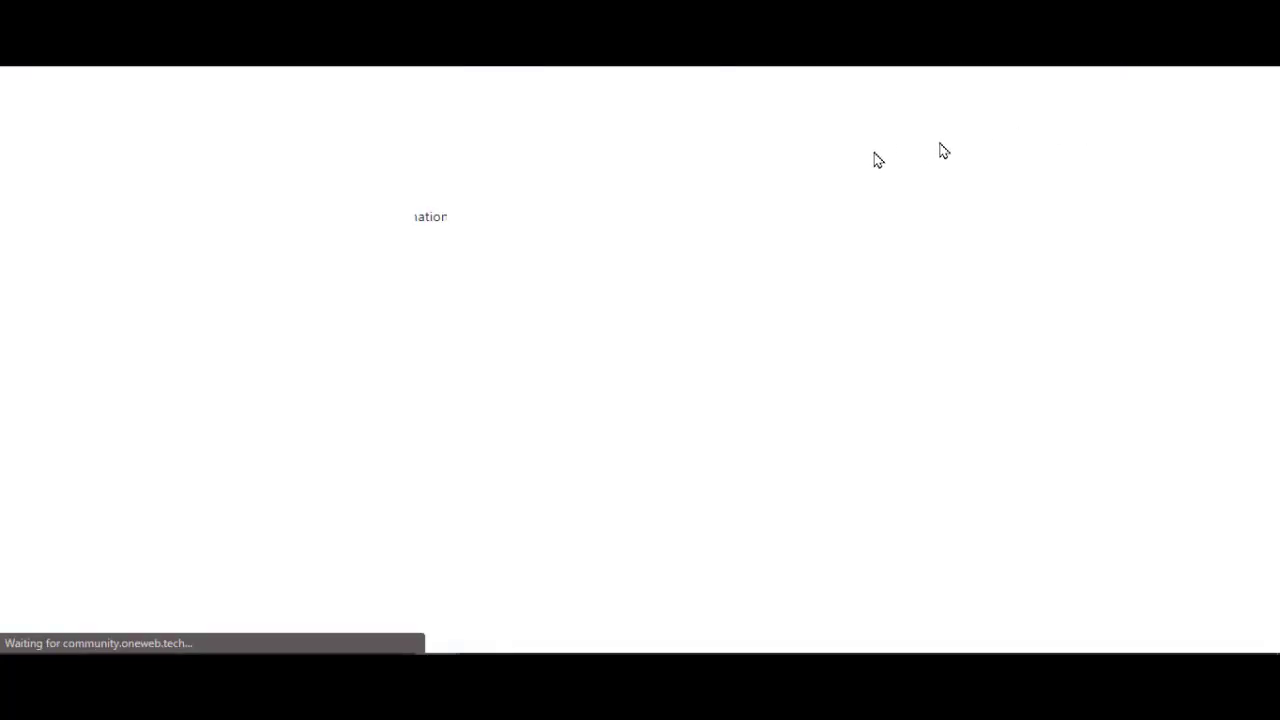
right_click(433, 216)
click(507, 509)
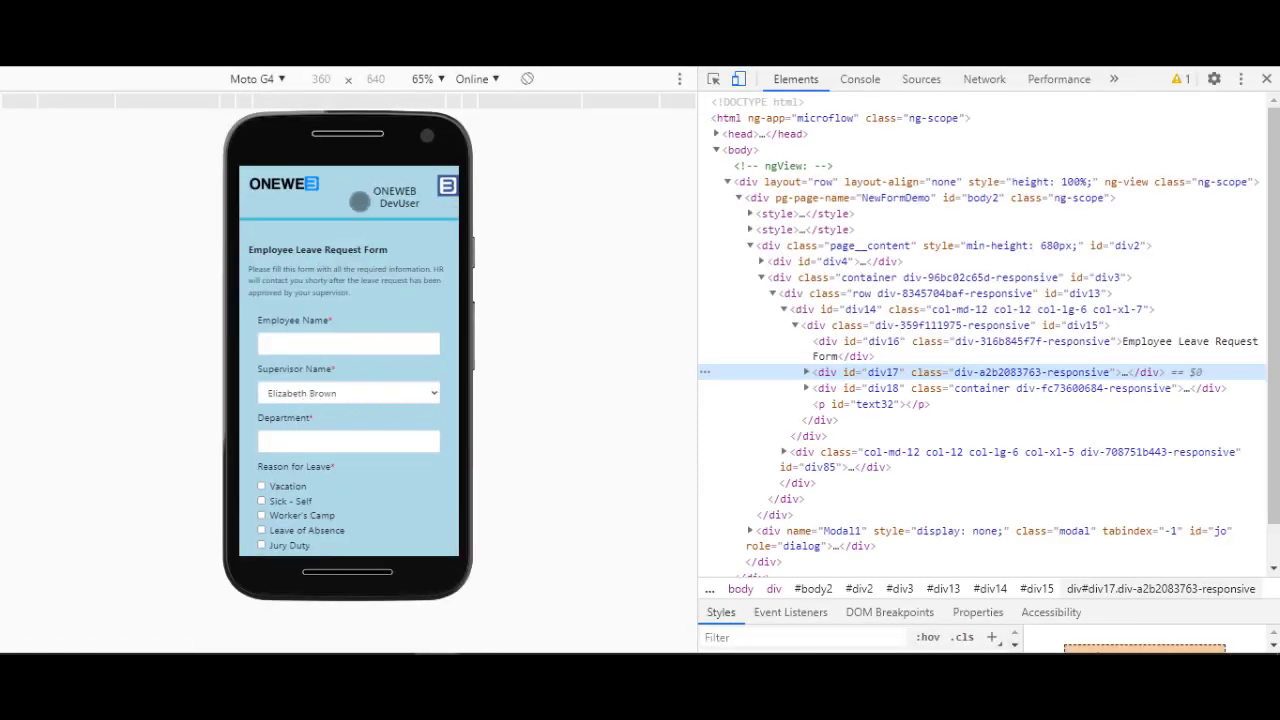
Confirm the published form turns lightblue on an emulated iPhone 6/7/8, then close DevTools
click(284, 79)
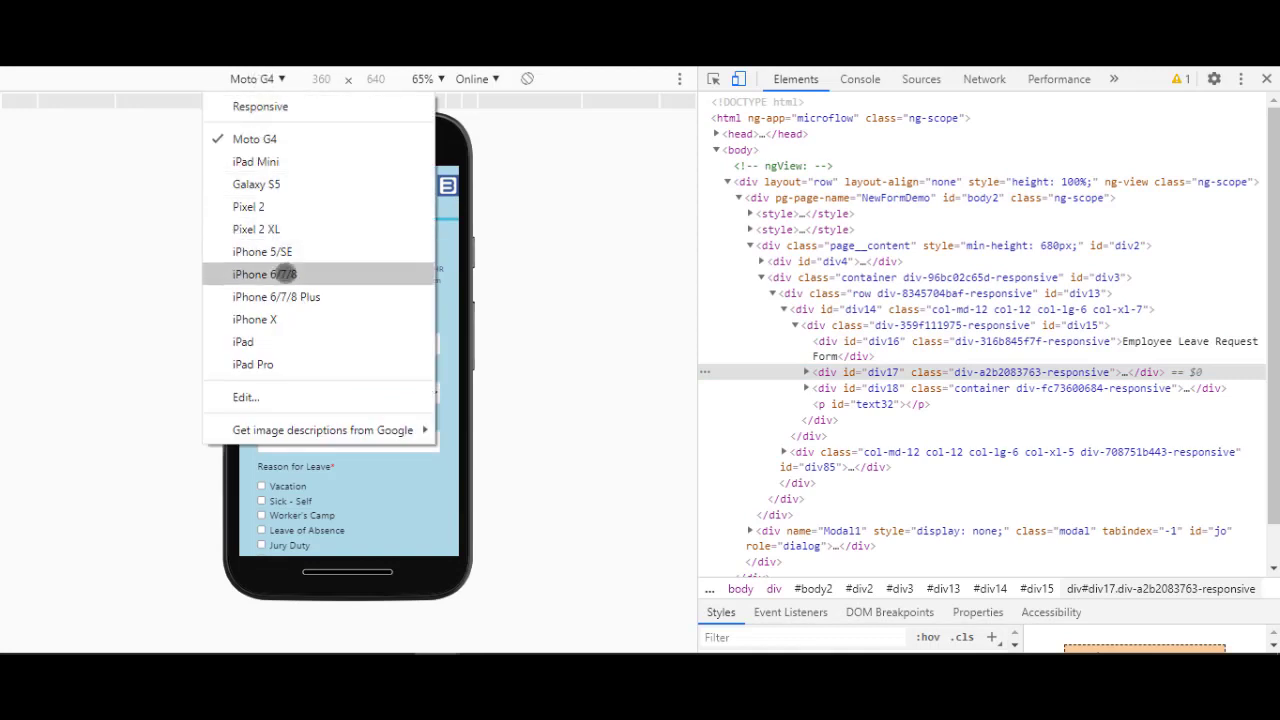
click(288, 274)
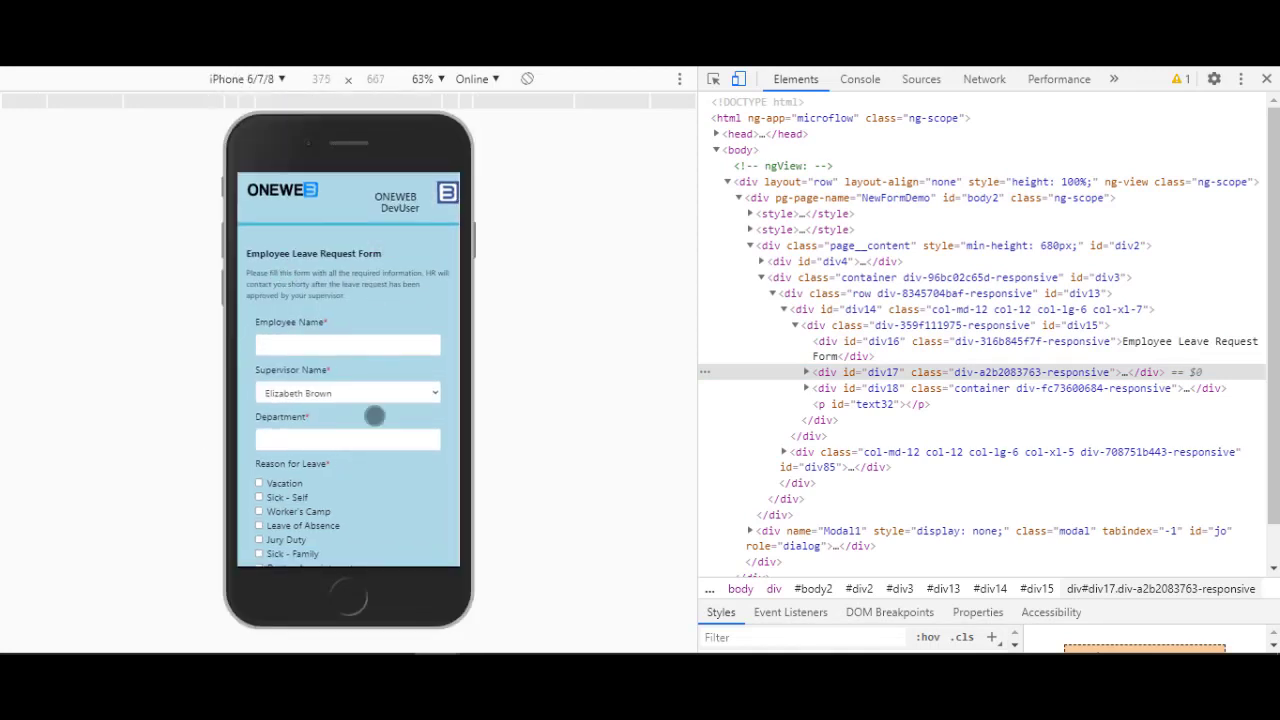
click(1267, 78)
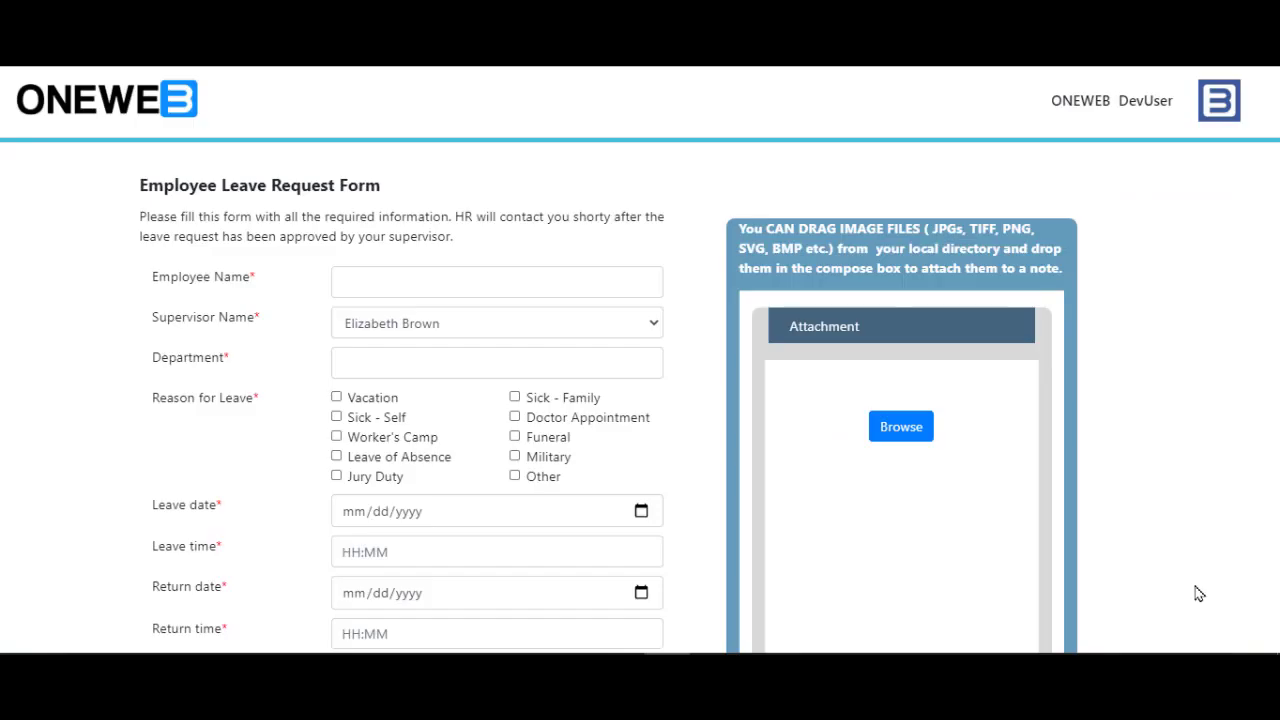
scroll(1162, 463, down, 3)
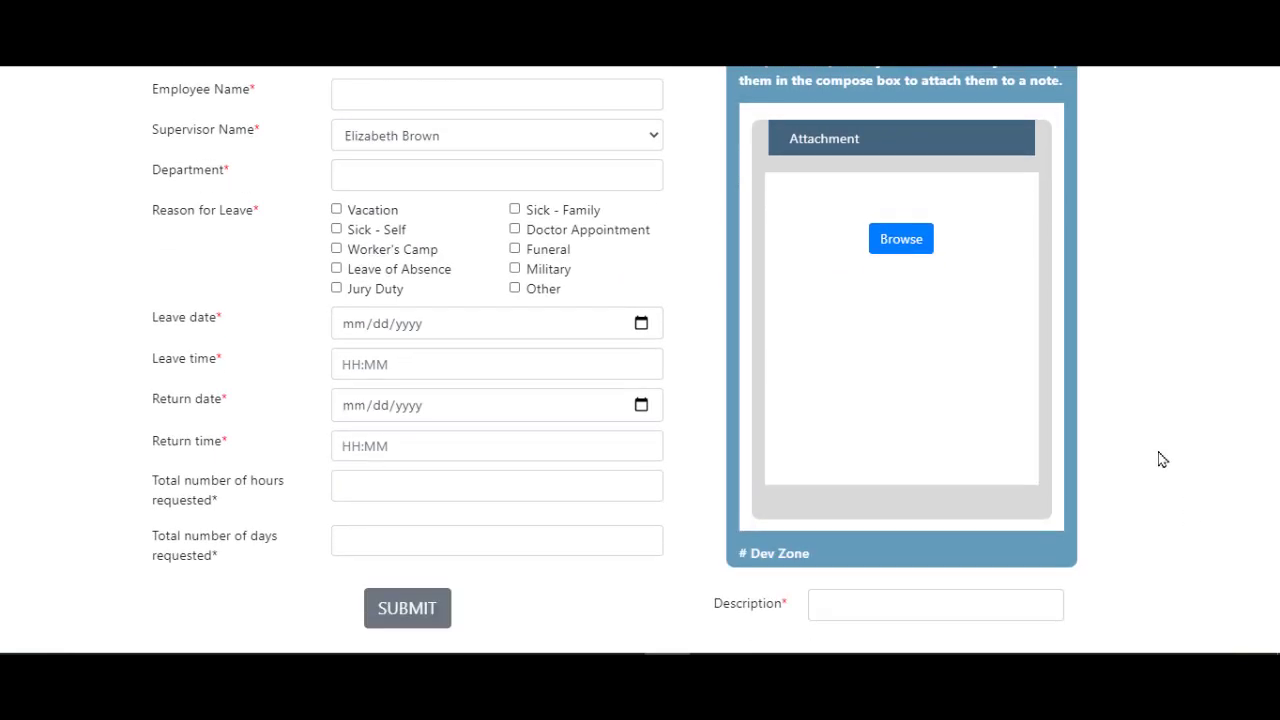
scroll(1162, 463, up, 3)
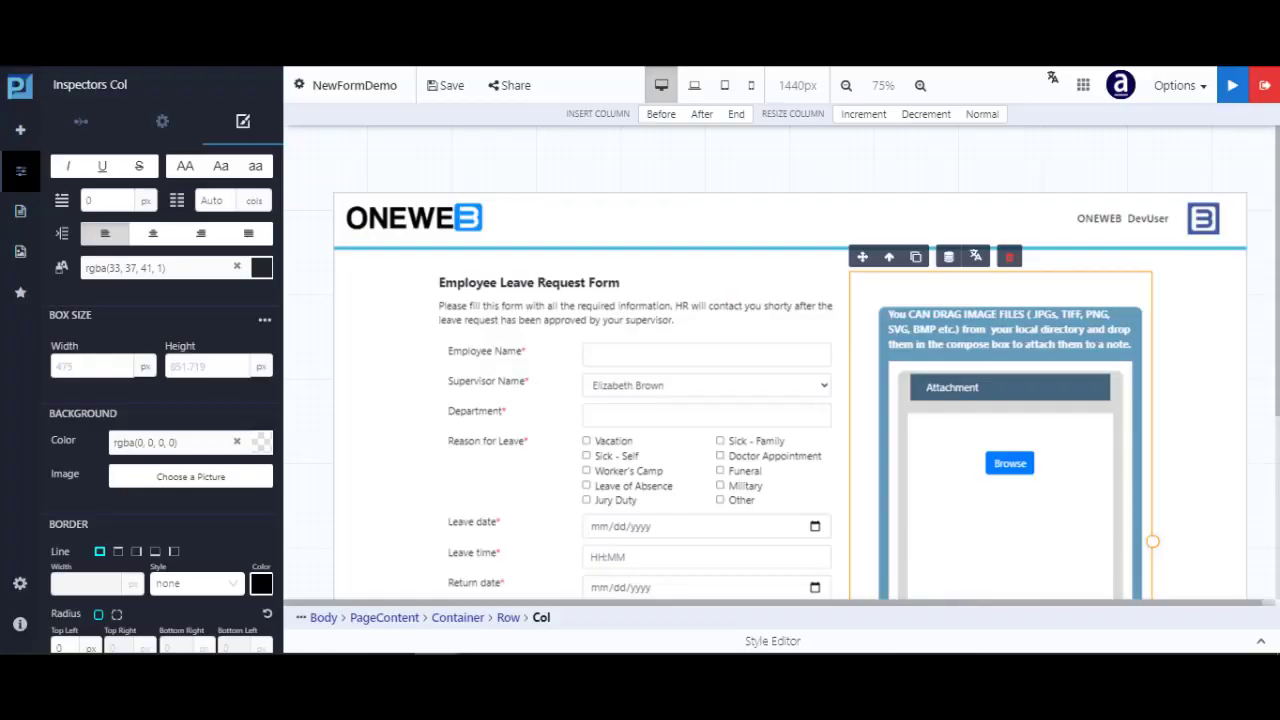
click(1262, 644)
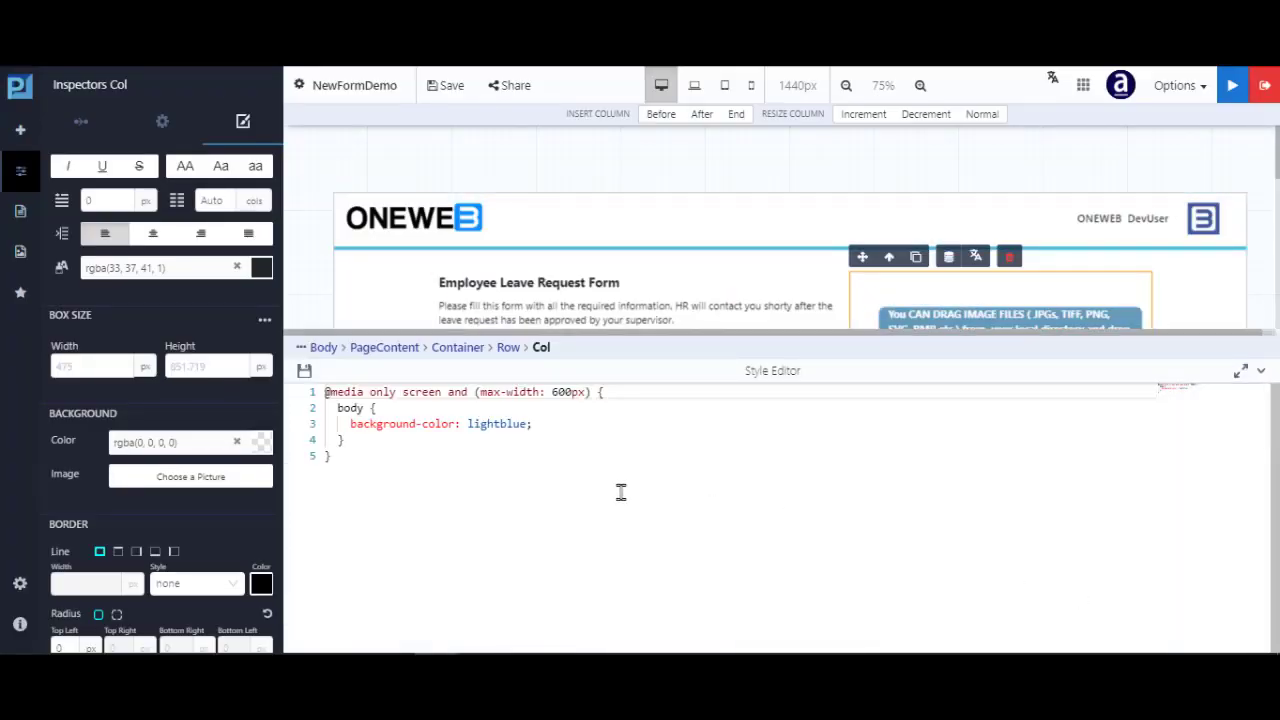
click(1260, 371)
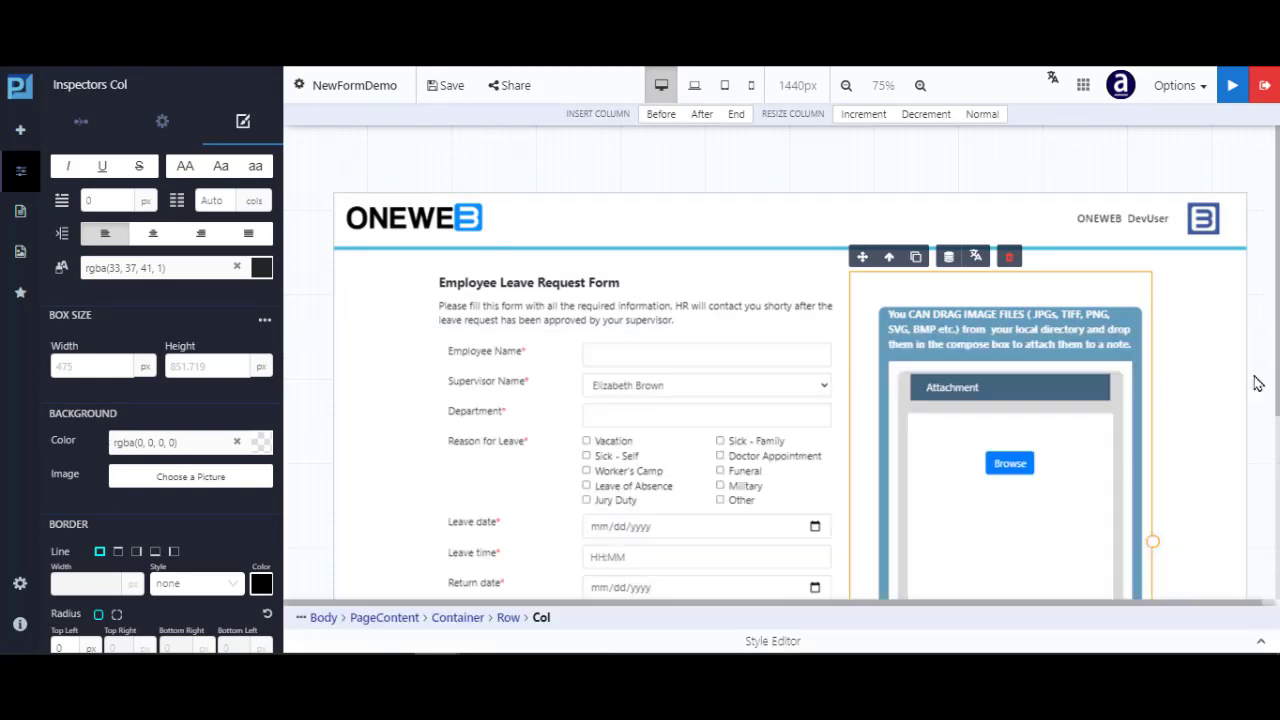
click(752, 87)
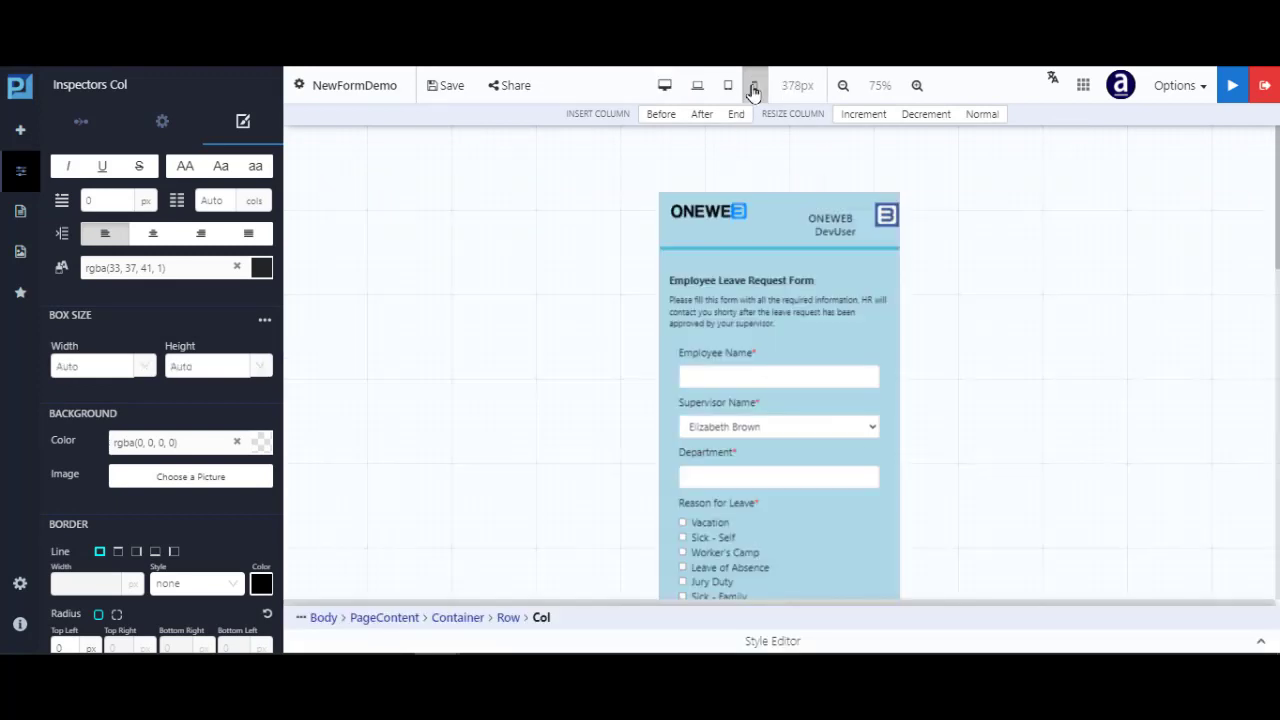
click(664, 88)
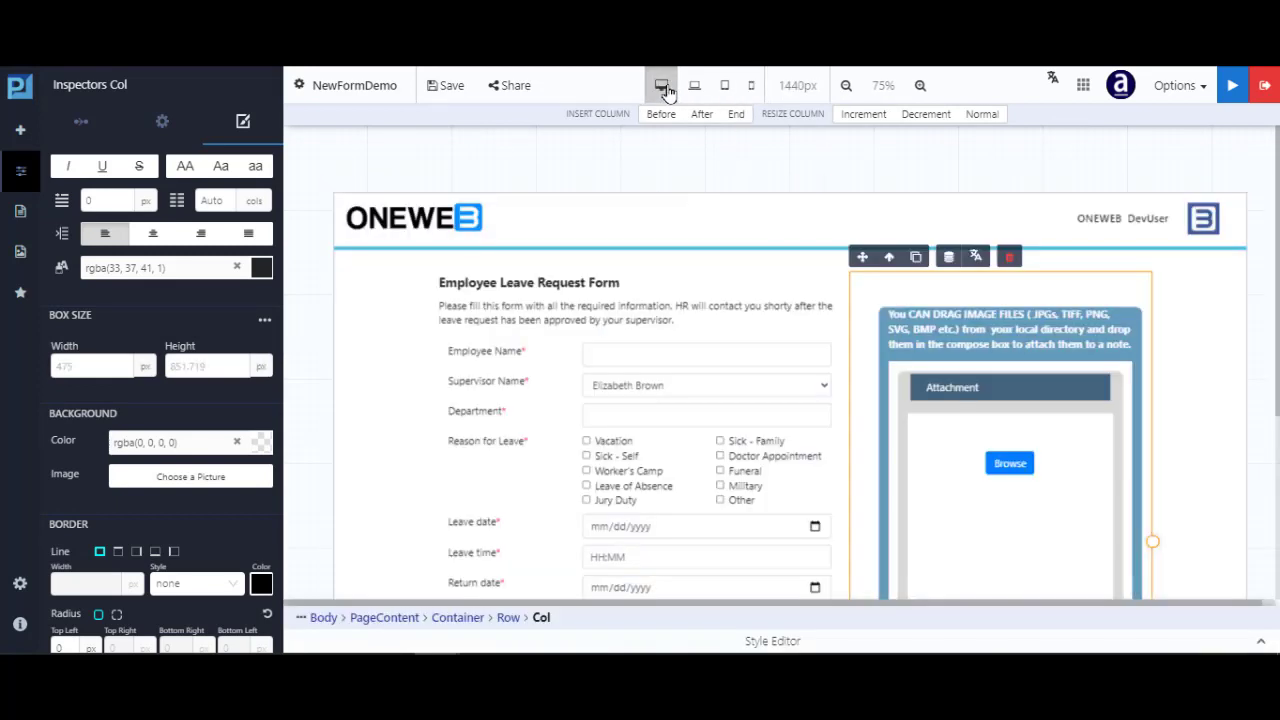